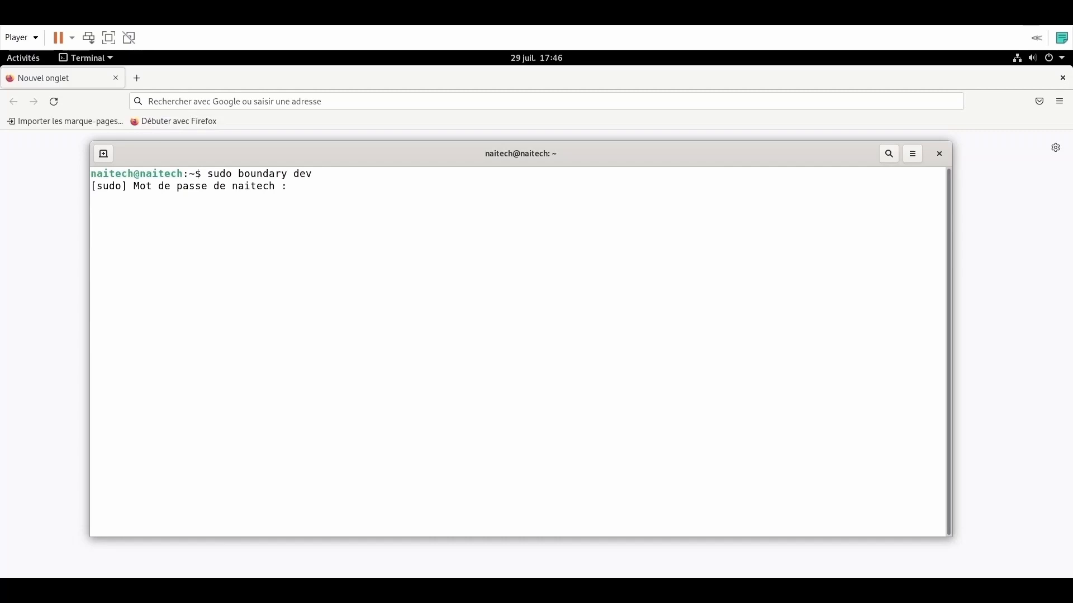
Step: Enter the sudo password so 'sudo boundary dev' starts the dev server
key("Return")
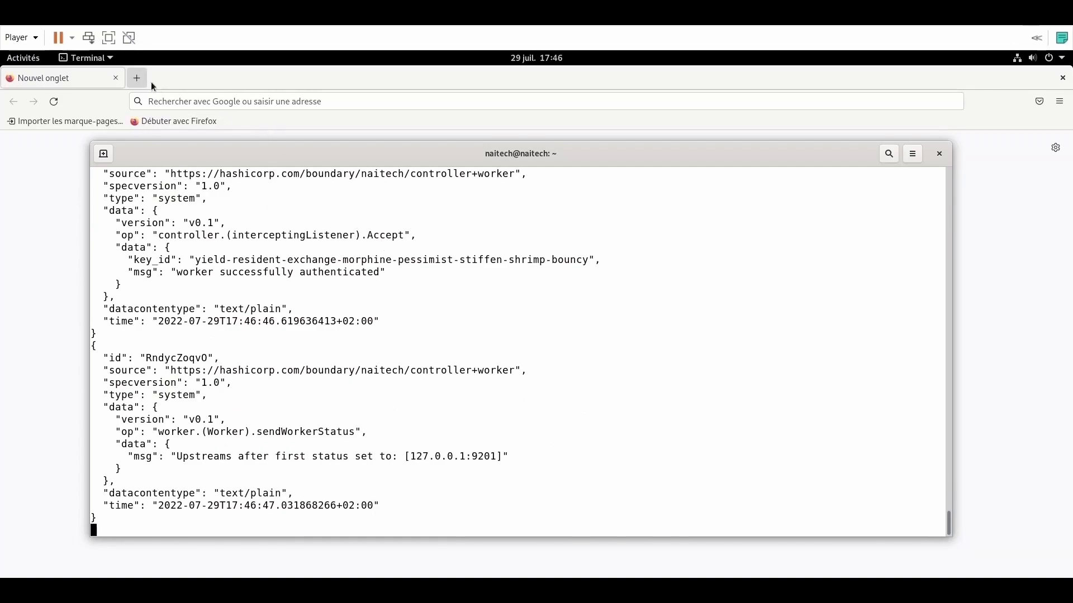
Step: Open the Boundary admin console at localhost:9200 in Firefox
left_click(181, 97)
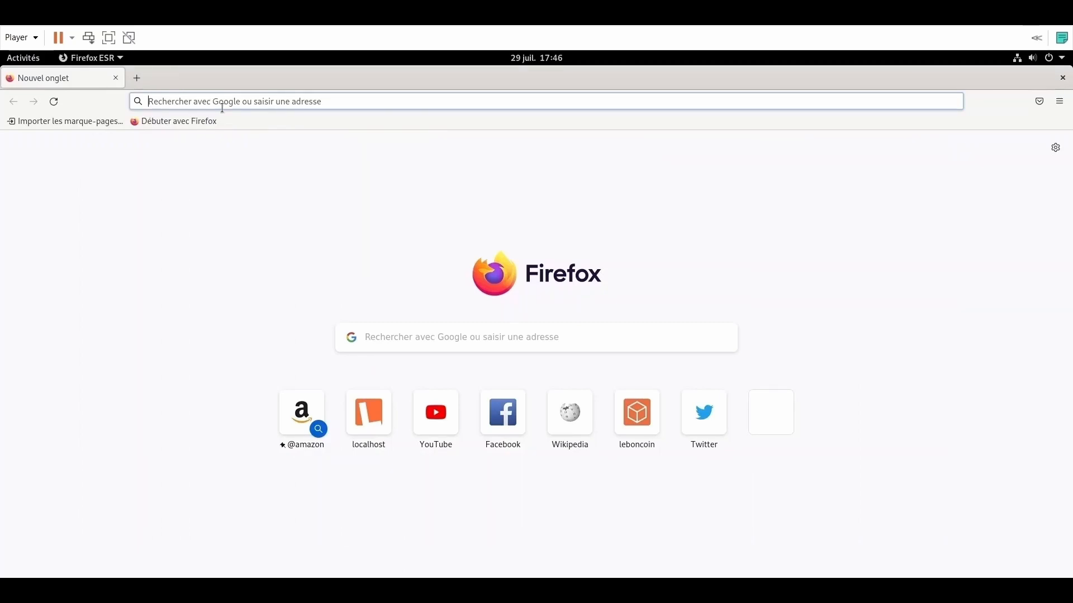
type("l")
key("BackSpace")
type("localhost:9200/")
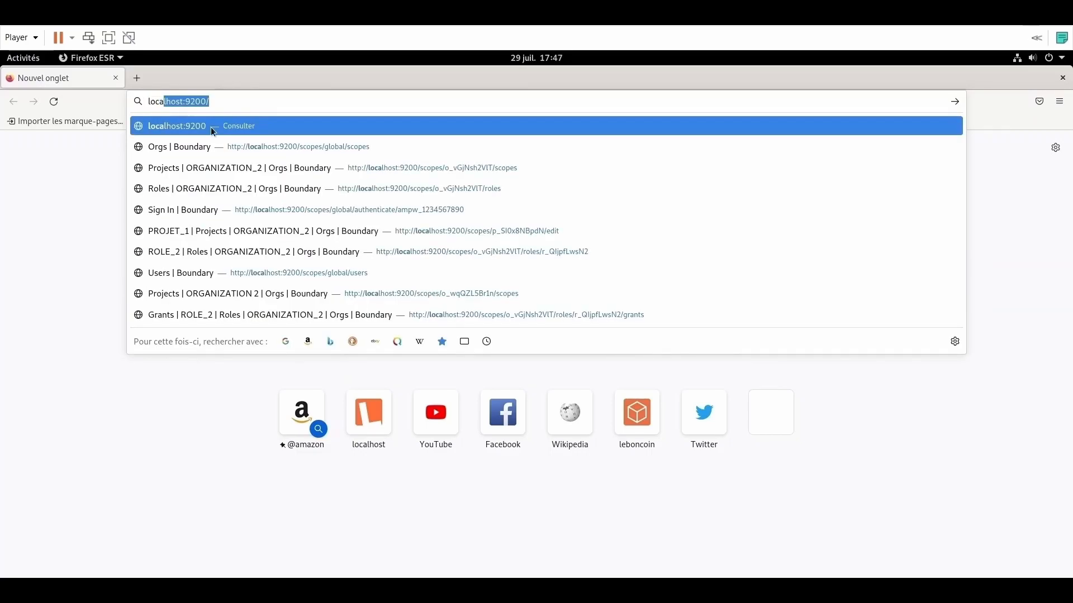
left_click(208, 126)
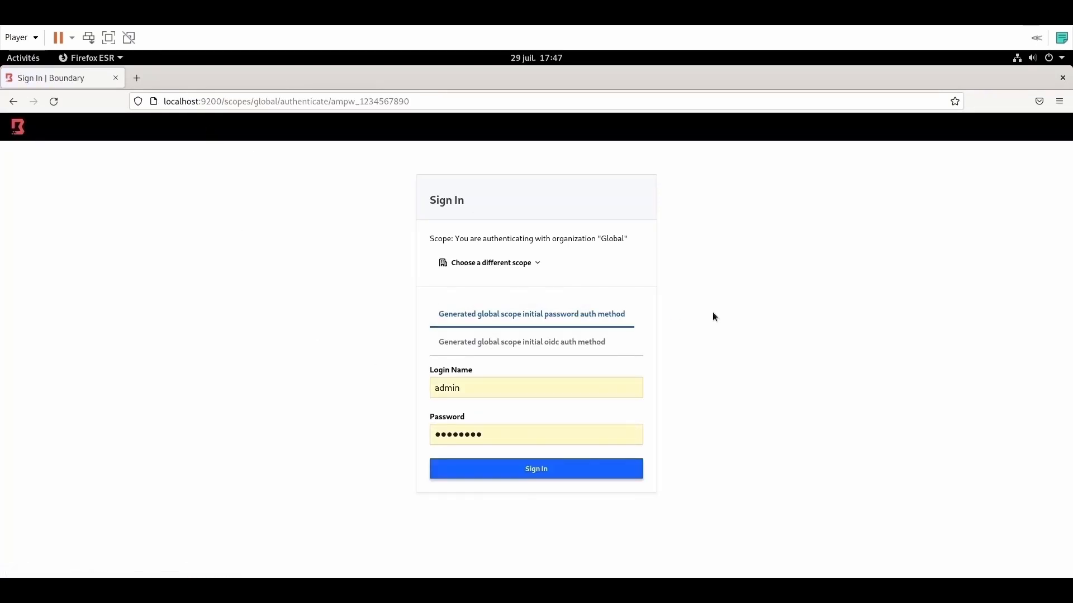
Step: Sign in to the console with the administrator password
key("Tab")
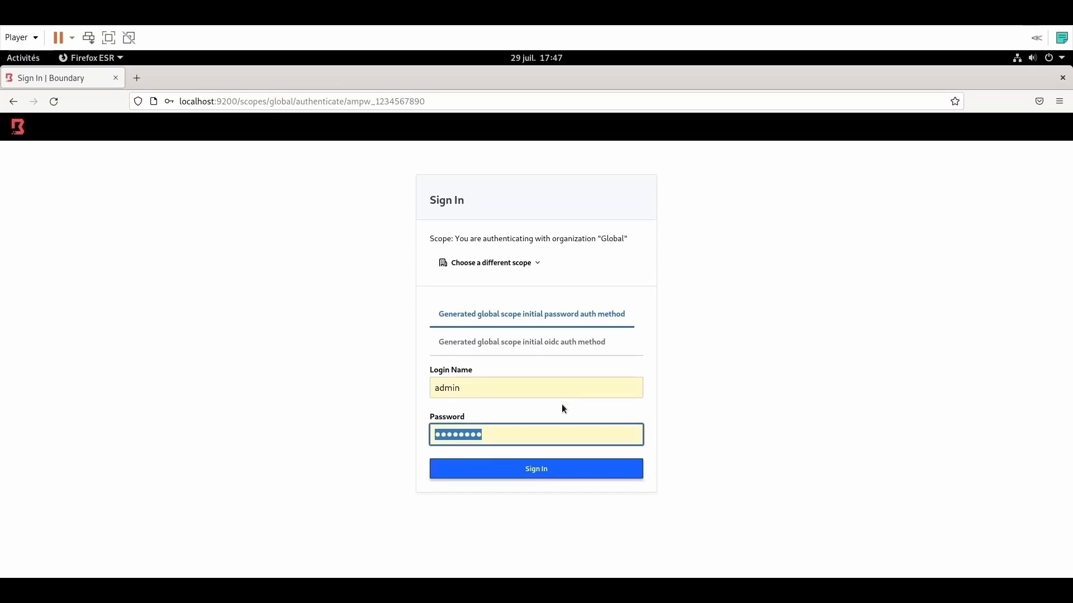
type("password")
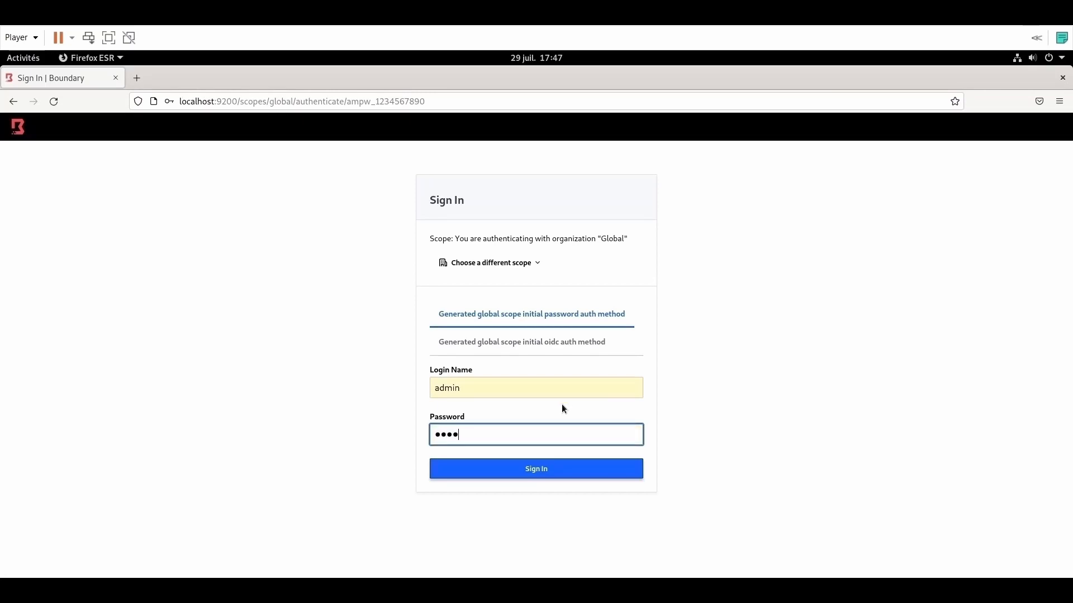
left_click(544, 472)
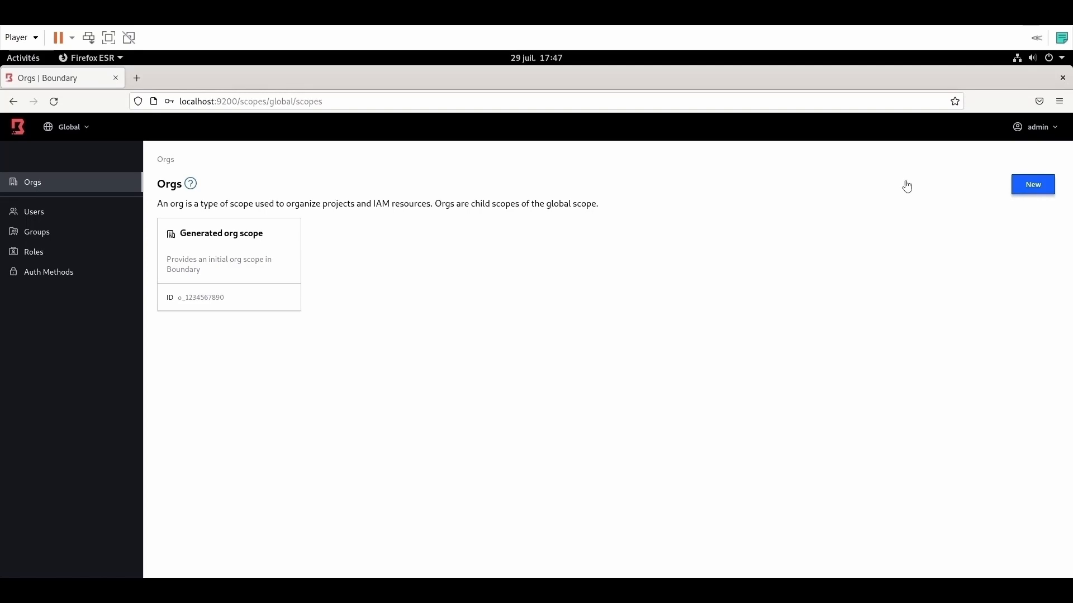
Step: Create the org ORGANIZATION_1 and return to the Orgs list
left_click(1031, 186)
left_click(301, 220)
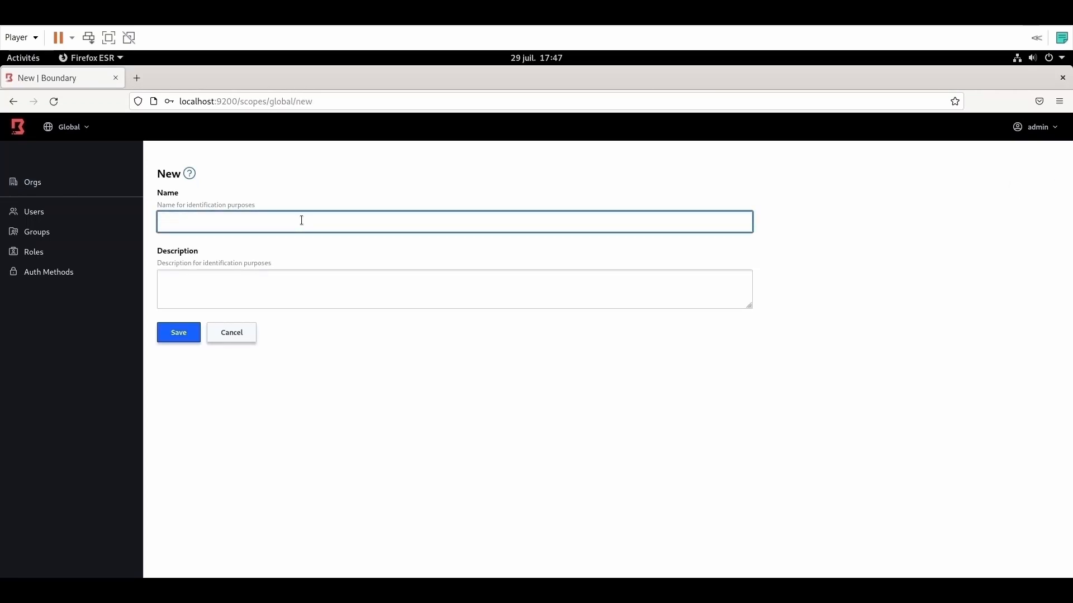
type("ORGANIZATION")
left_click(180, 332)
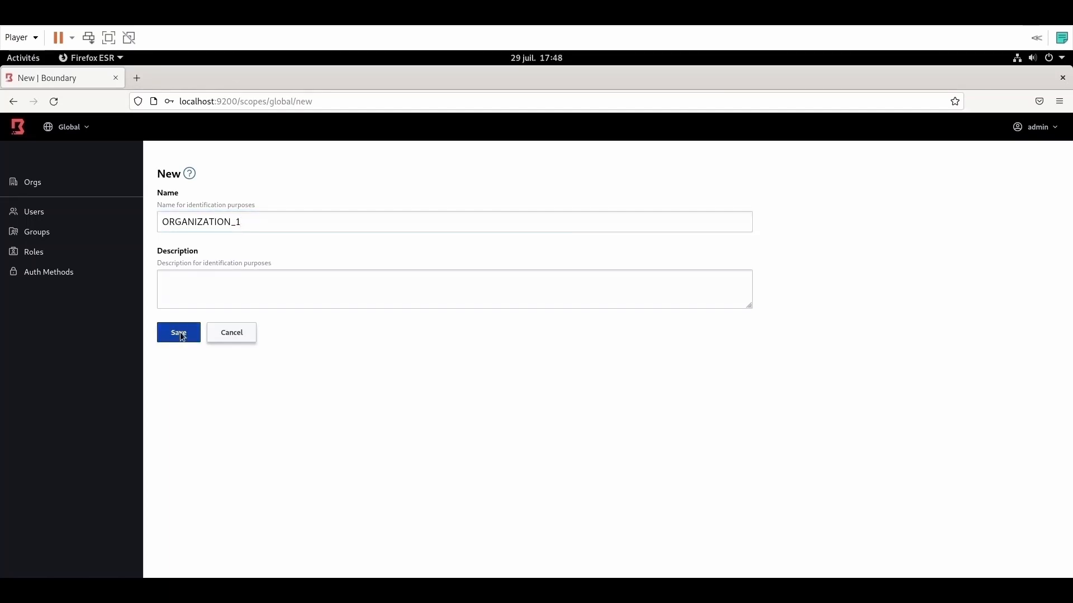
left_click(39, 182)
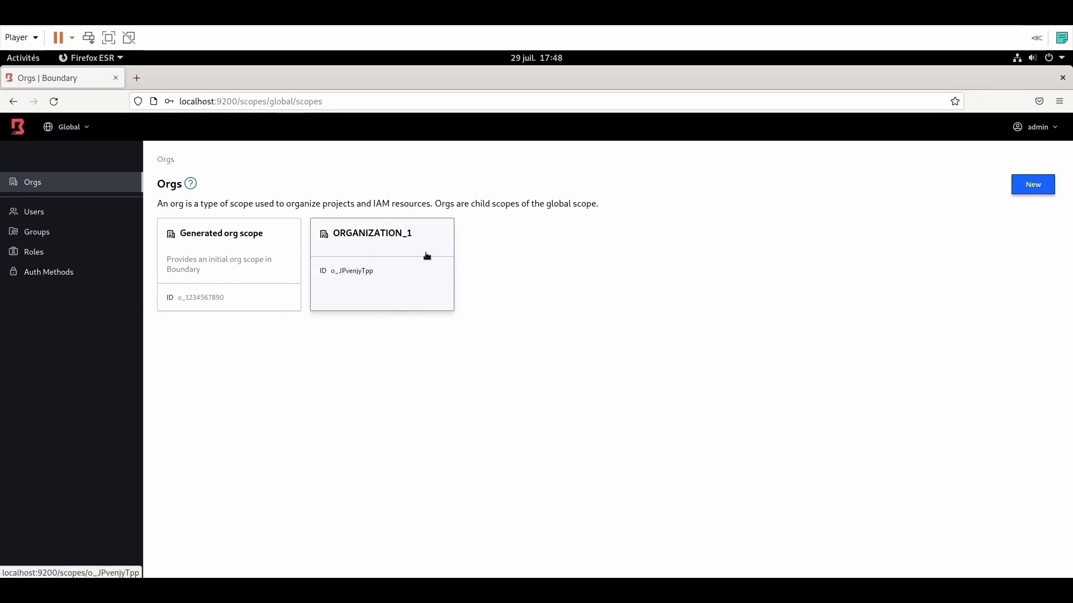
Step: Create a second org named ORGNIZATION_2 and return to the Orgs list
left_click(1032, 187)
left_click(273, 222)
type("orga")
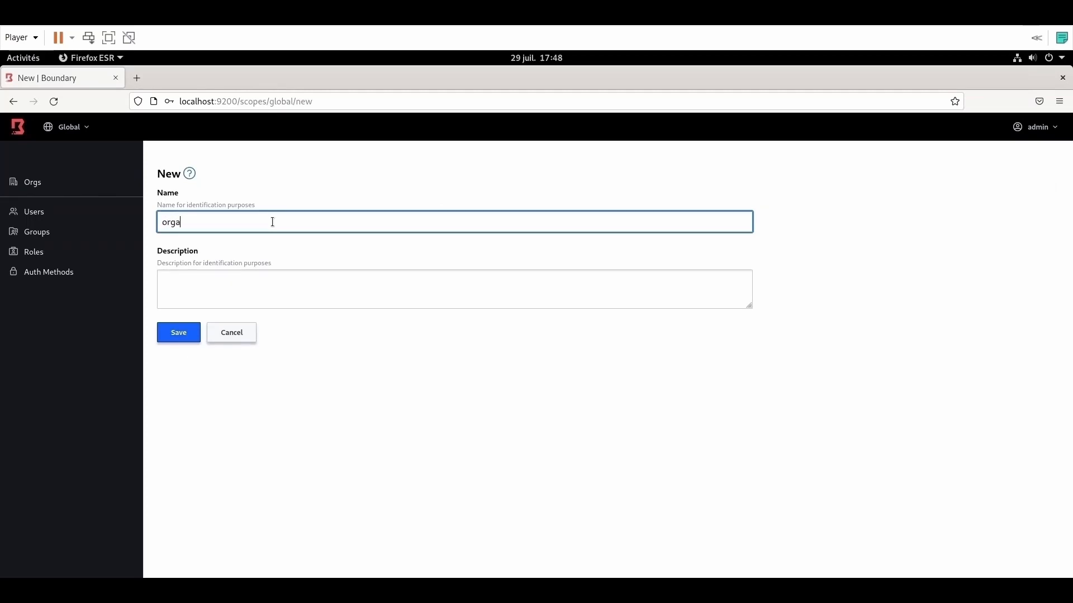
type("ORGN")
type("IZATOP")
key("BackSpace")
key("BackSpace")
type("ION_2")
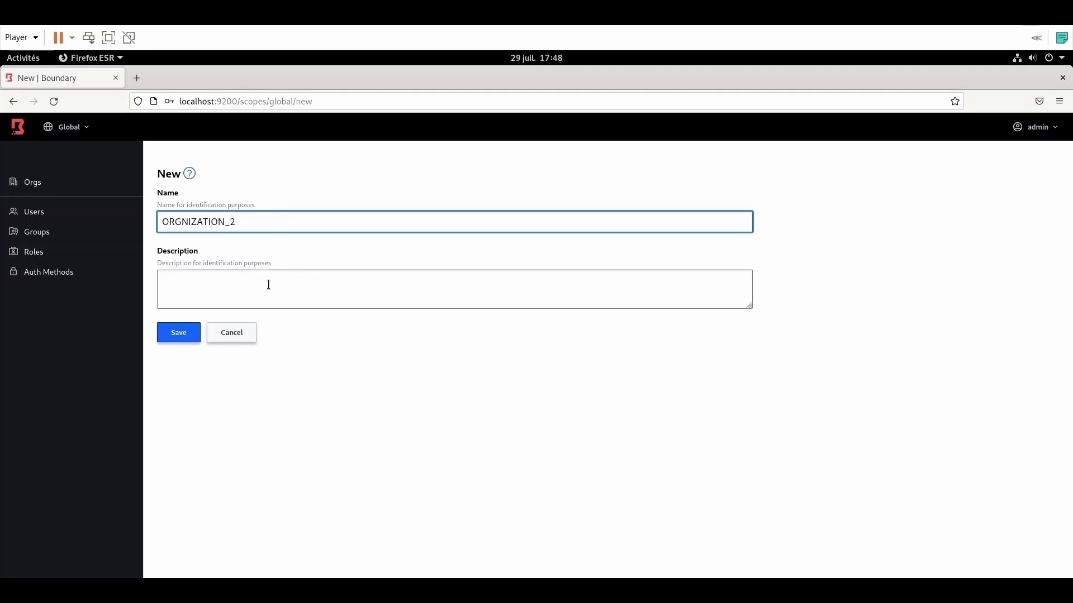
left_click(179, 333)
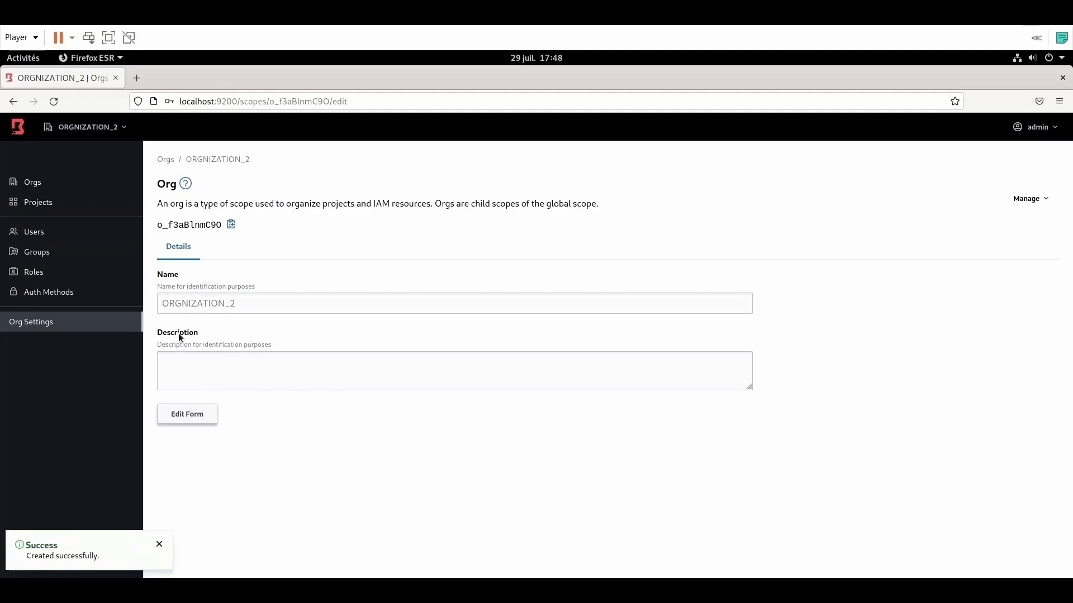
left_click(34, 184)
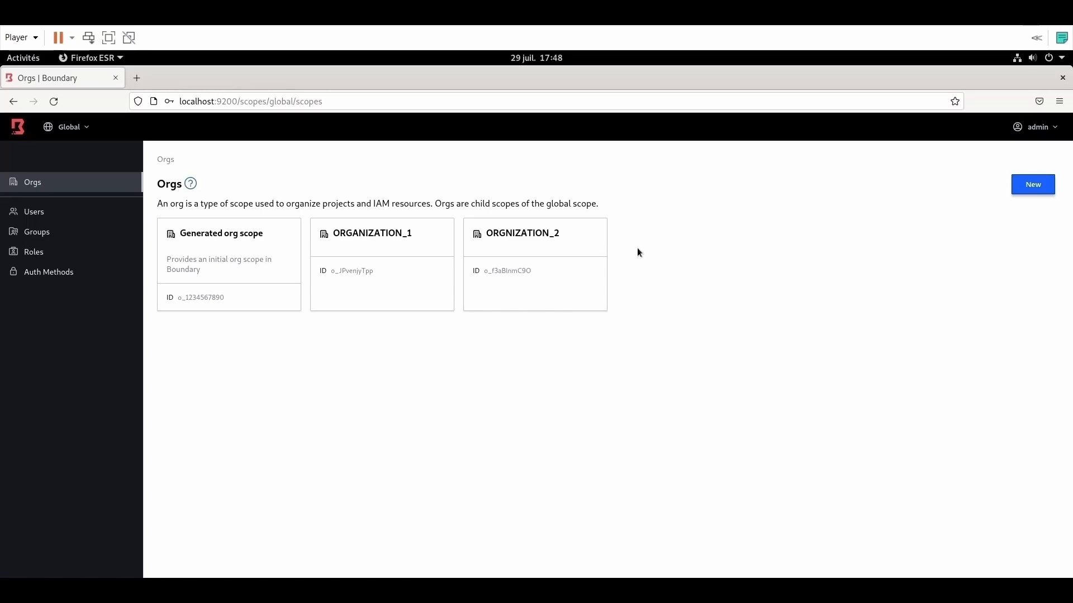
Step: Create the project PROJECT_1 in ORGNIZATION_2
left_click(545, 237)
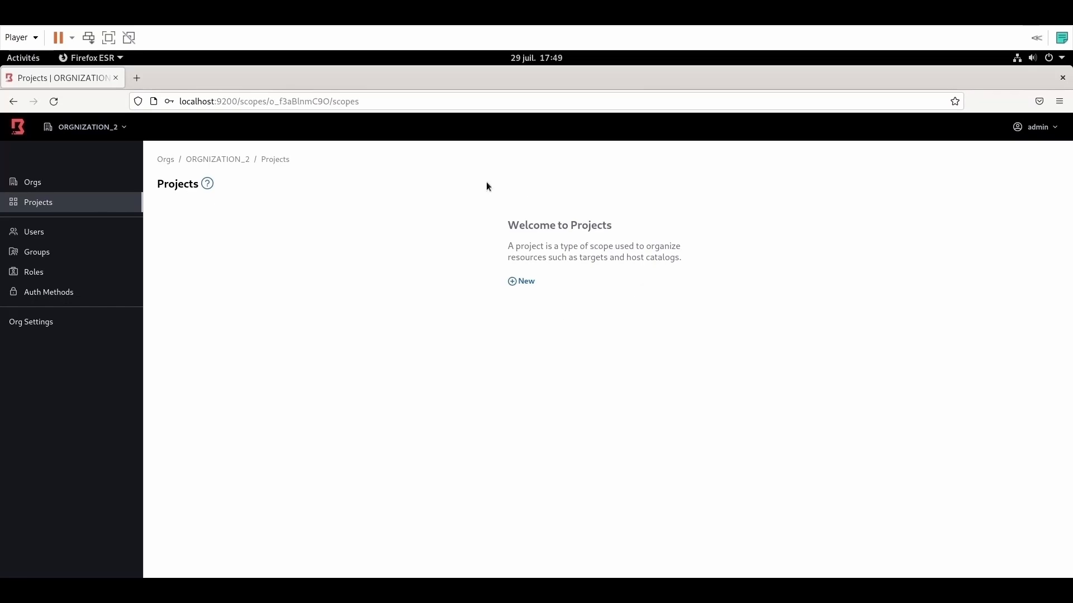
left_click(526, 282)
left_click(315, 226)
type("pr")
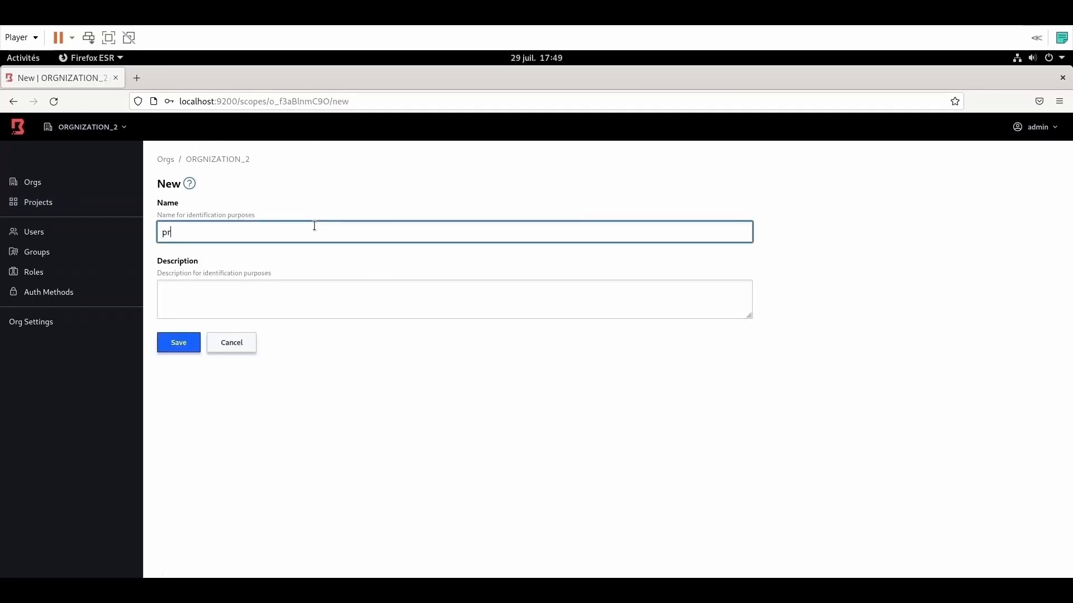
type("OJECT_1")
left_click(179, 343)
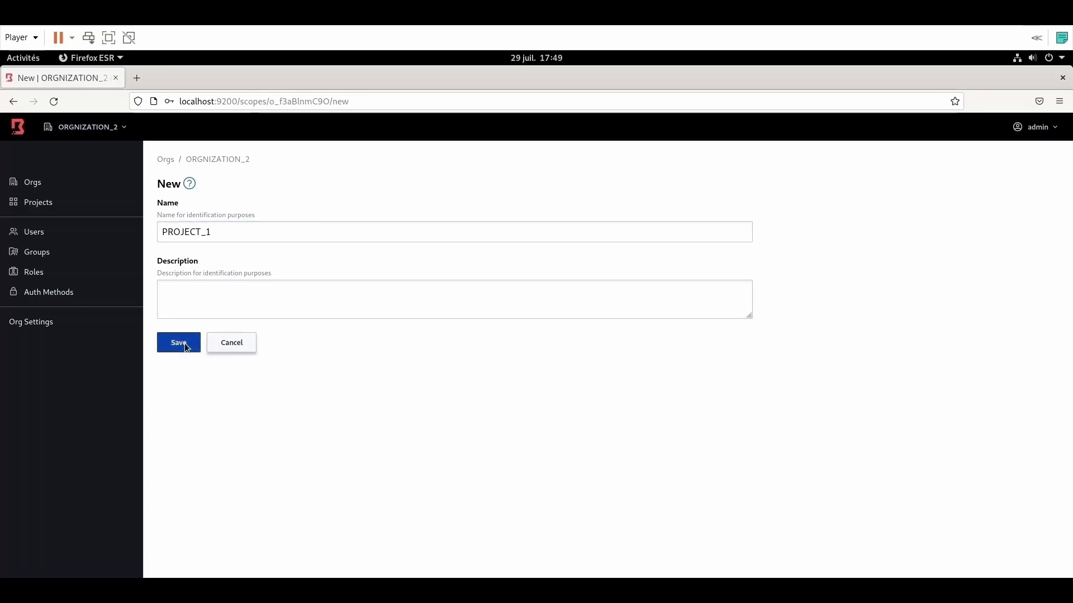
left_click(39, 180)
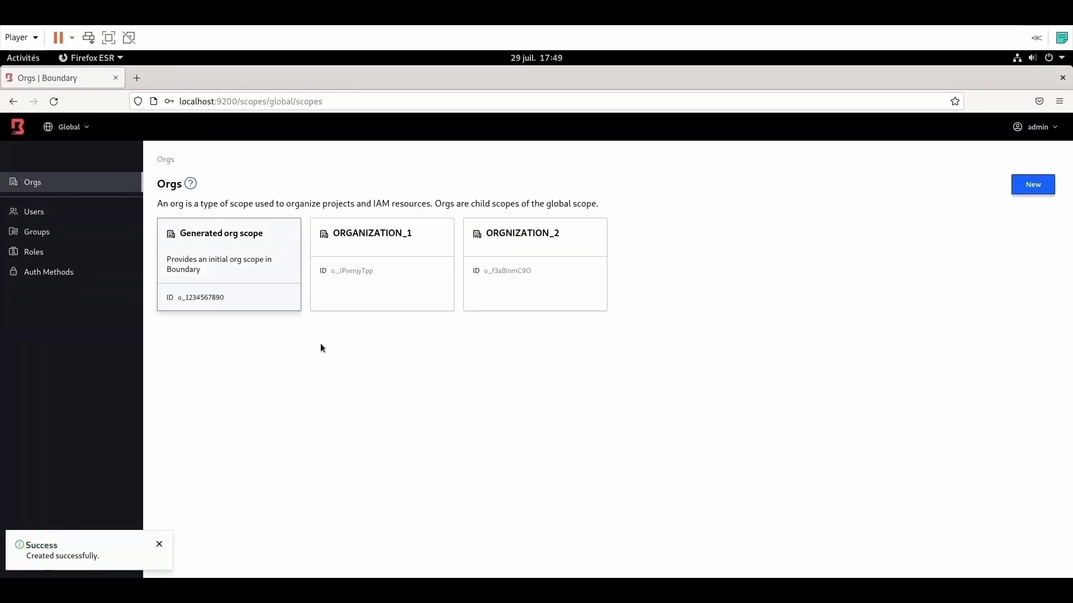
Step: Add a second project, PROJECT_2, to ORGNIZATION_2, then go back to the Orgs list
left_click(524, 242)
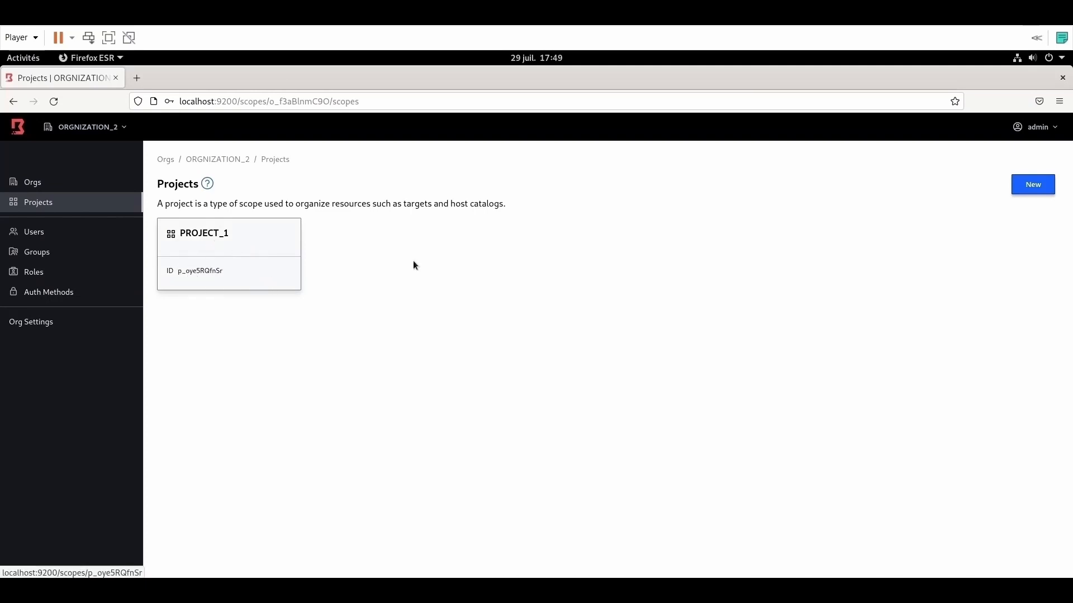
left_click(1032, 189)
left_click(359, 227)
type("PRO")
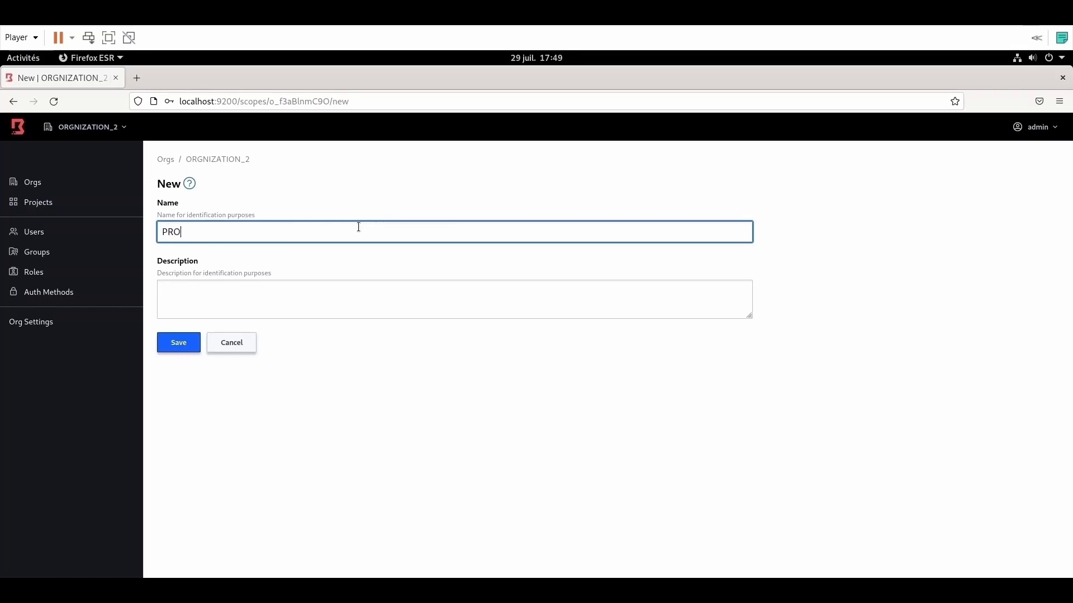
type("JECT_2")
left_click(181, 343)
left_click(49, 204)
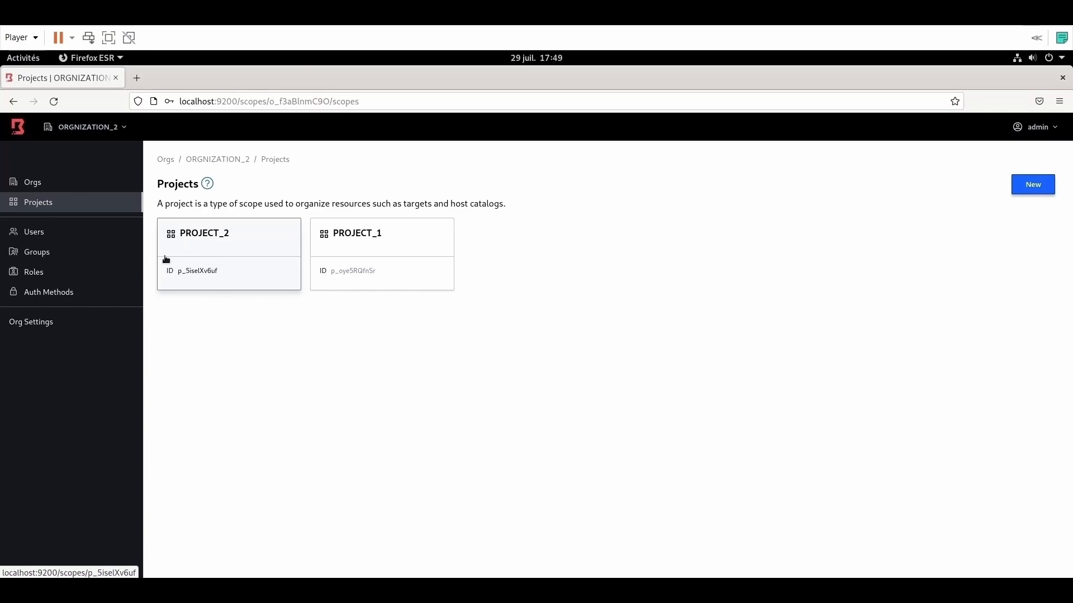
left_click(54, 187)
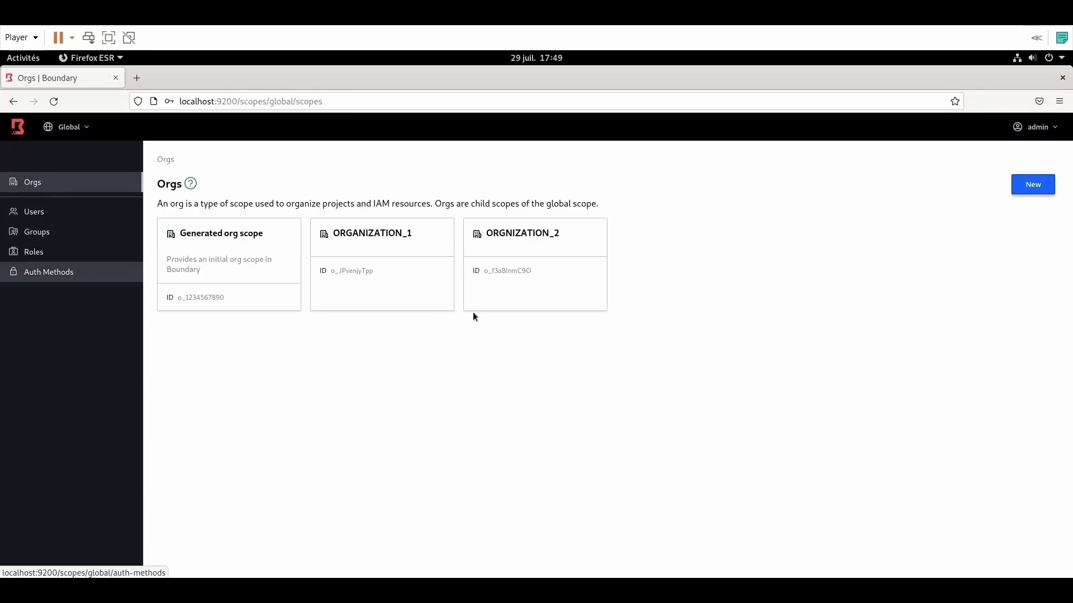
Step: Create the user USER_1 in ORGNIZATION_2
left_click(527, 256)
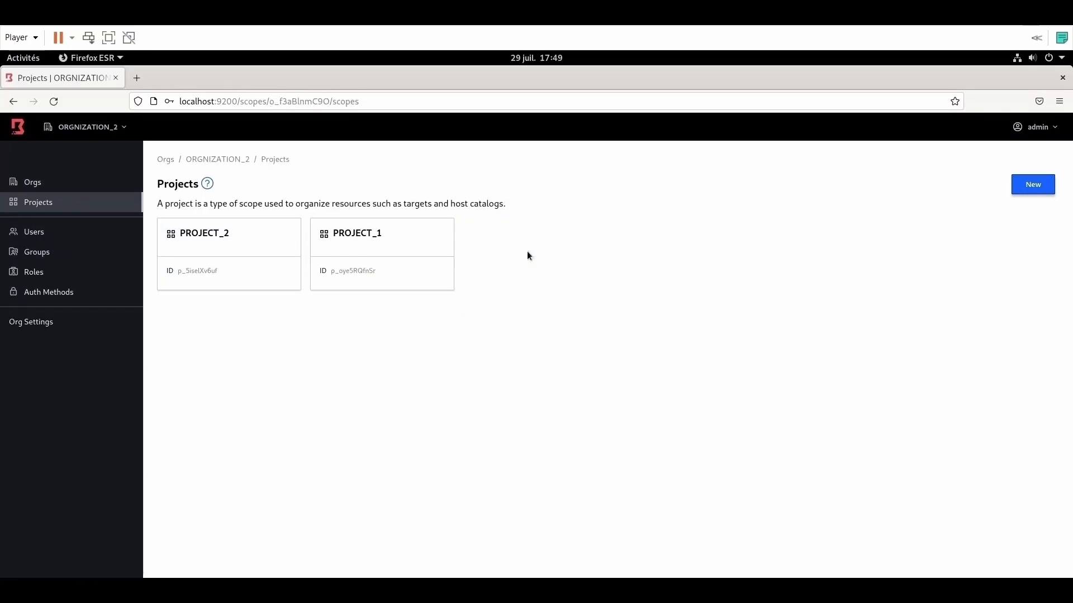
left_click(42, 241)
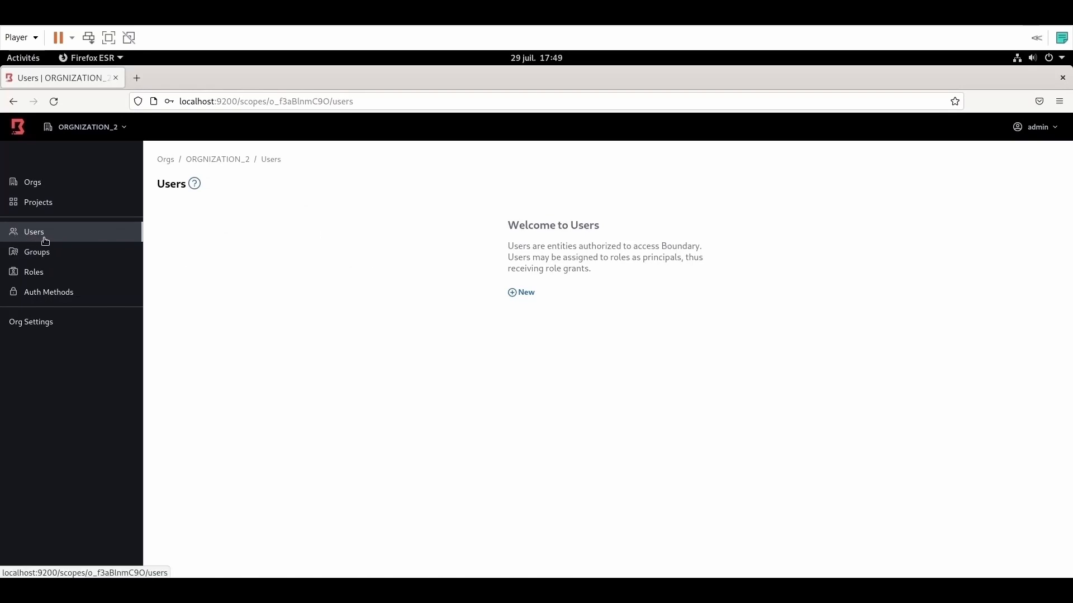
left_click(530, 296)
left_click(378, 235)
type("USER_1")
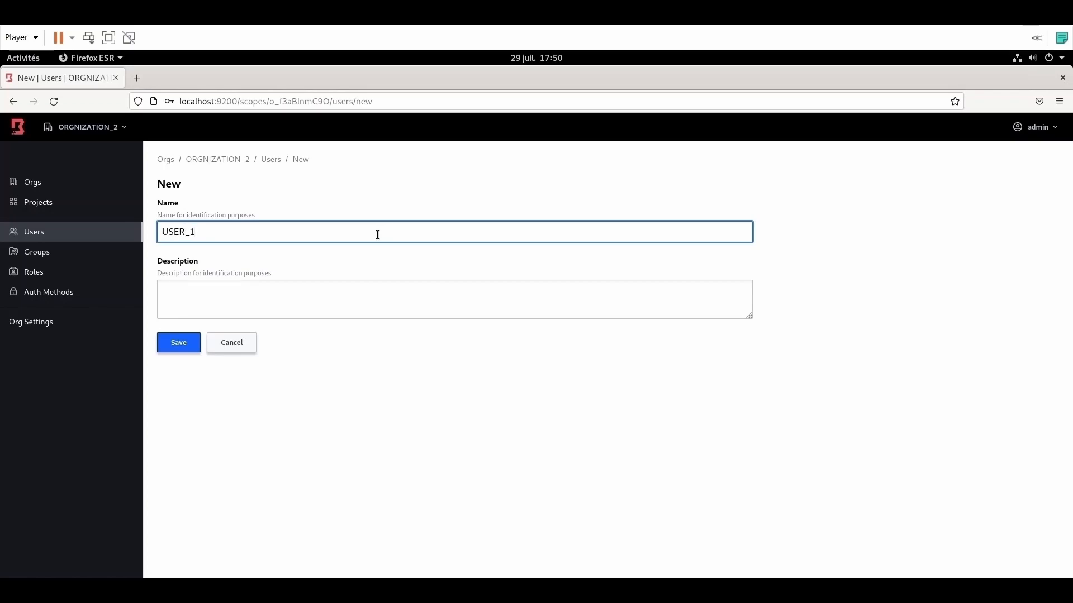
left_click(179, 343)
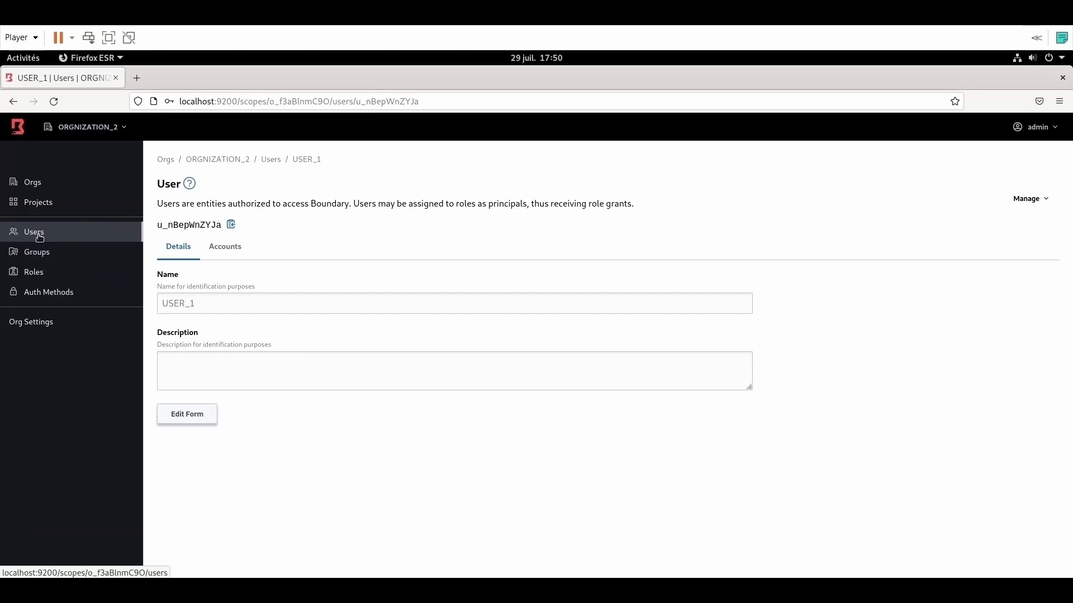
left_click(66, 240)
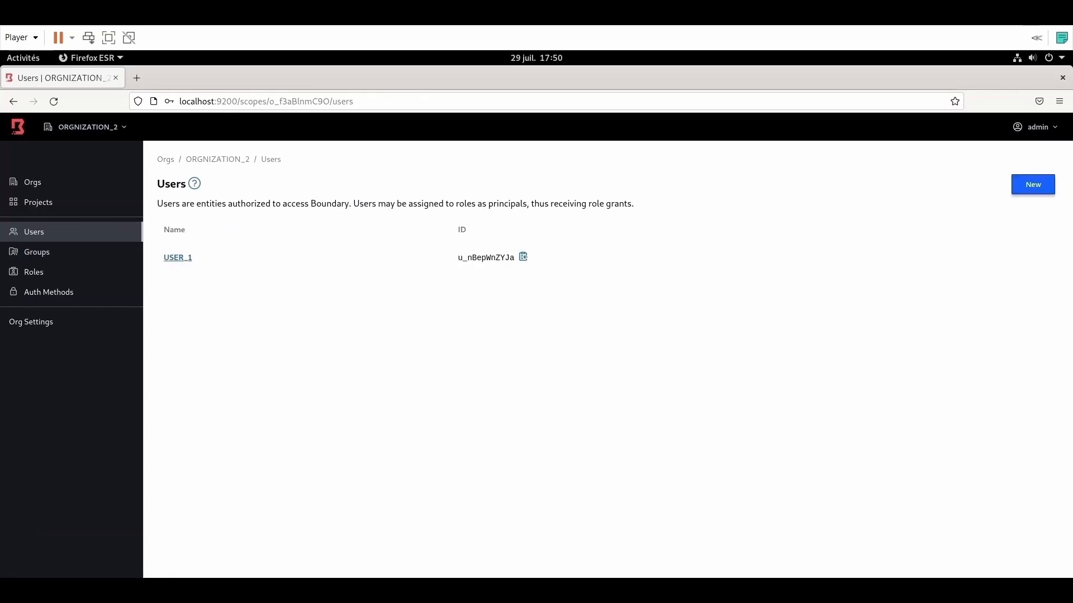
Step: Create a second user, USER_2
left_click(1033, 184)
left_click(306, 240)
type("U")
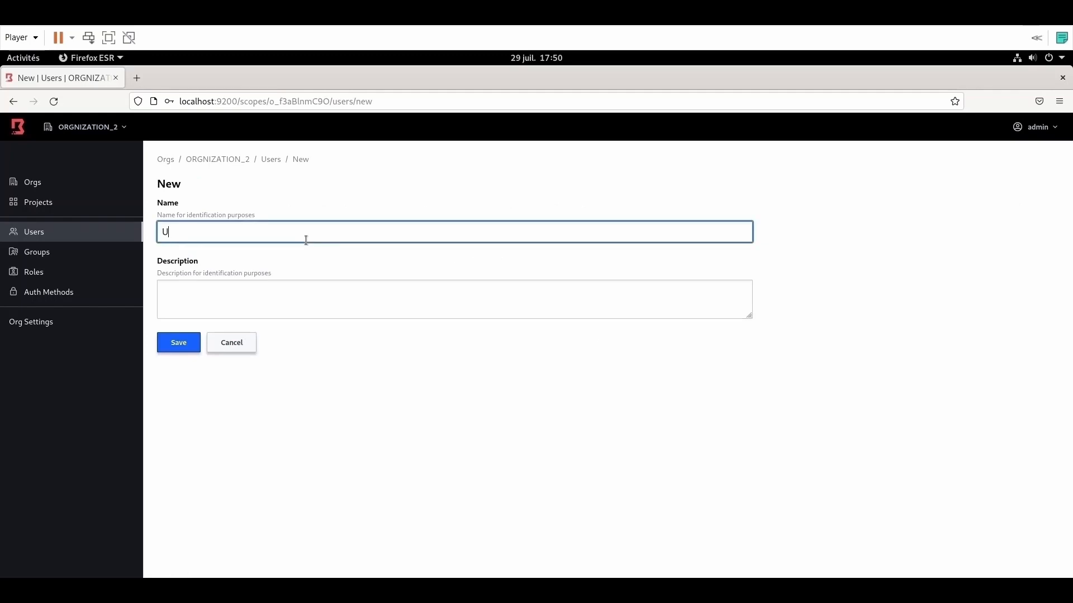
type("SER_2")
left_click(172, 348)
left_click(35, 236)
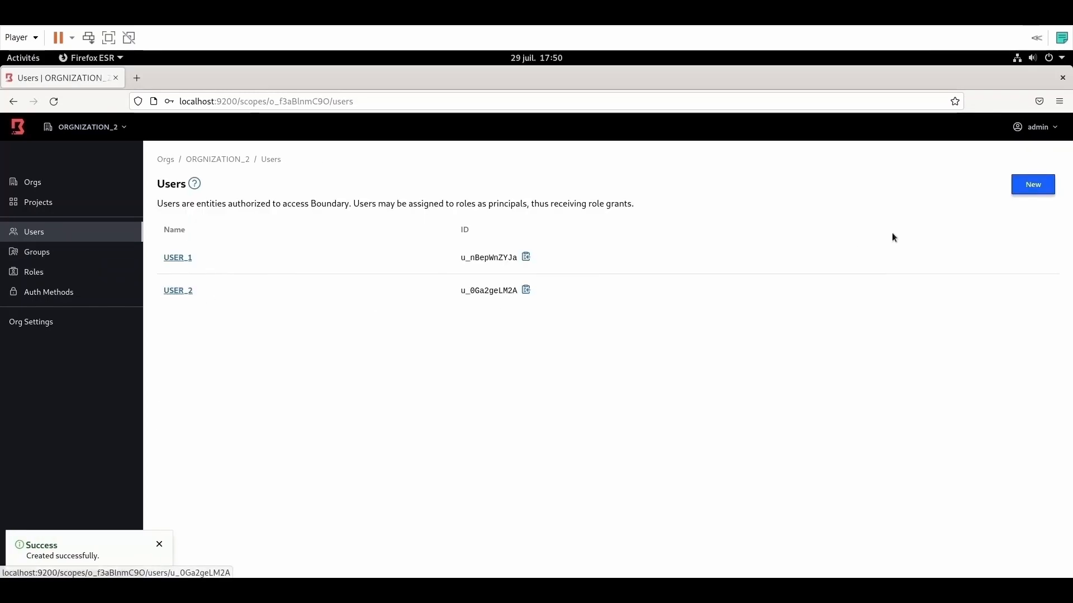
Step: Create a third user, USER_3
left_click(1033, 185)
left_click(242, 231)
type("USER")
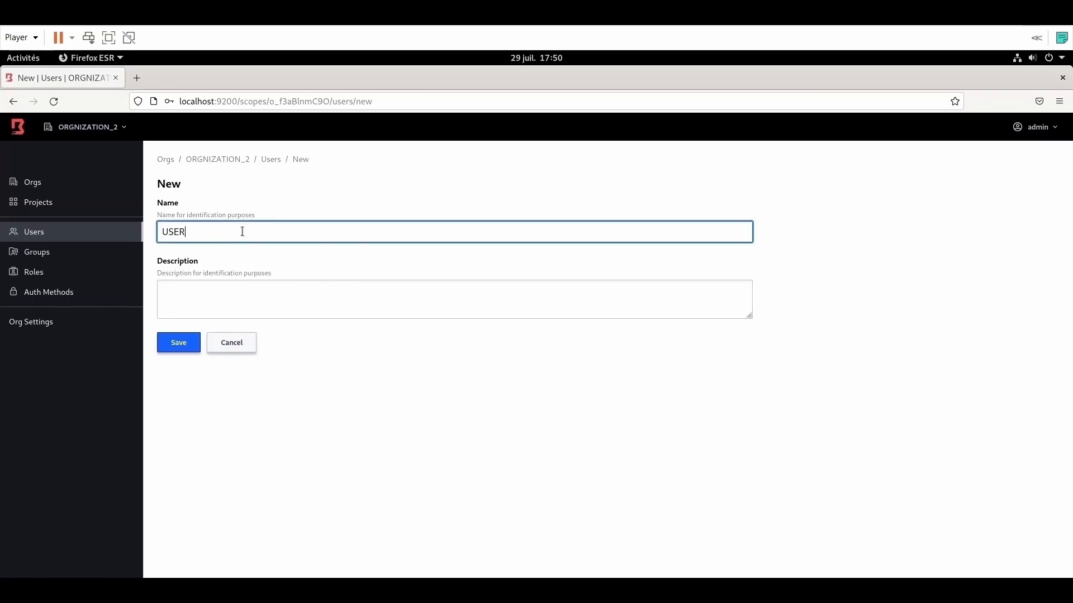
type("_3")
left_click(185, 341)
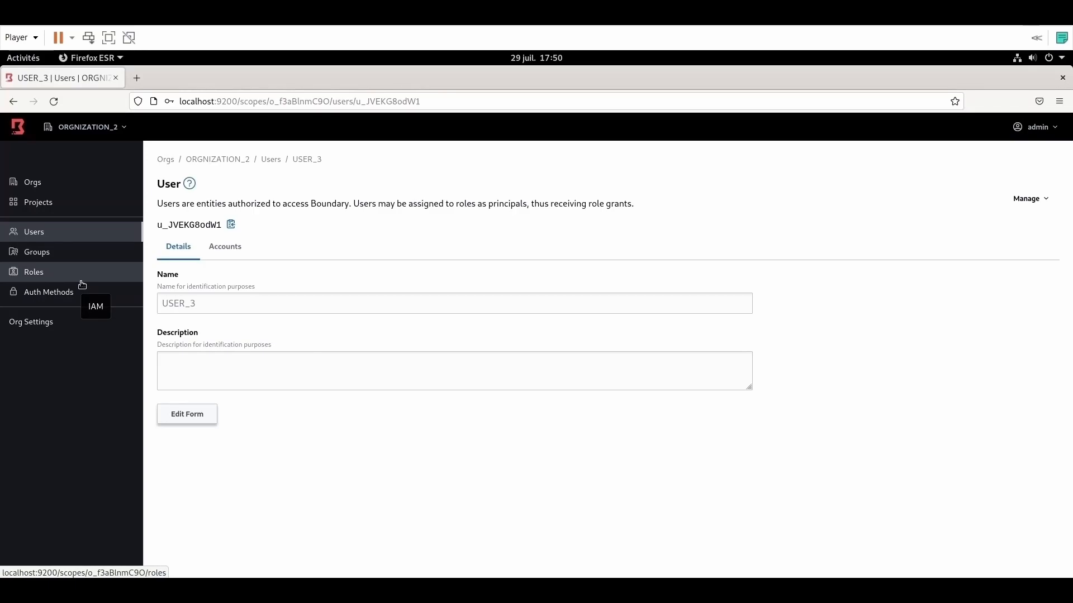
Step: Create the group GROUP_1 in the organization
left_click(41, 258)
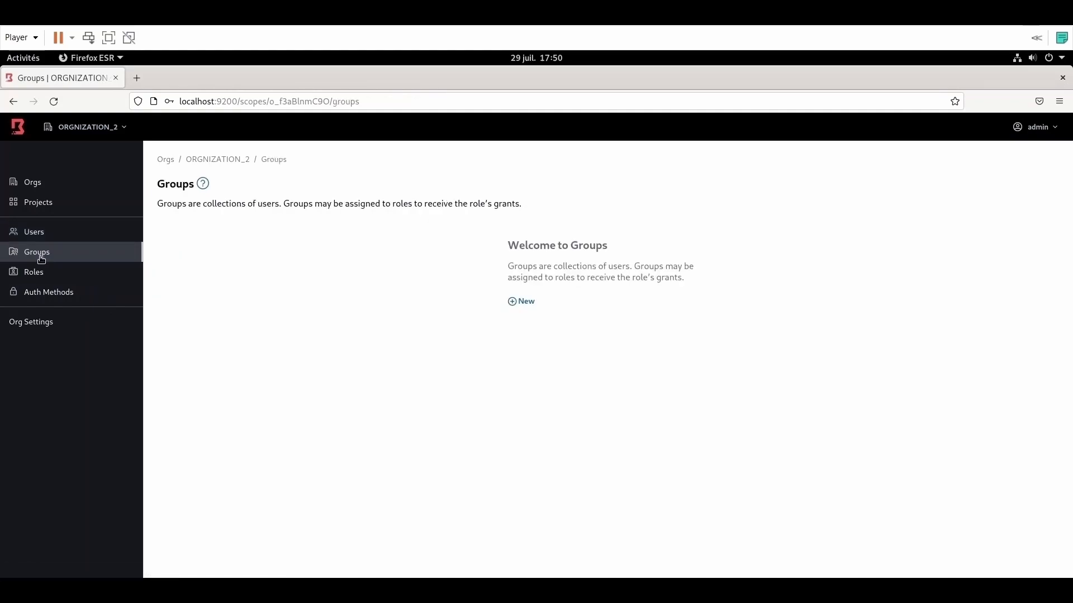
left_click(523, 302)
left_click(335, 231)
type("GROUP_1")
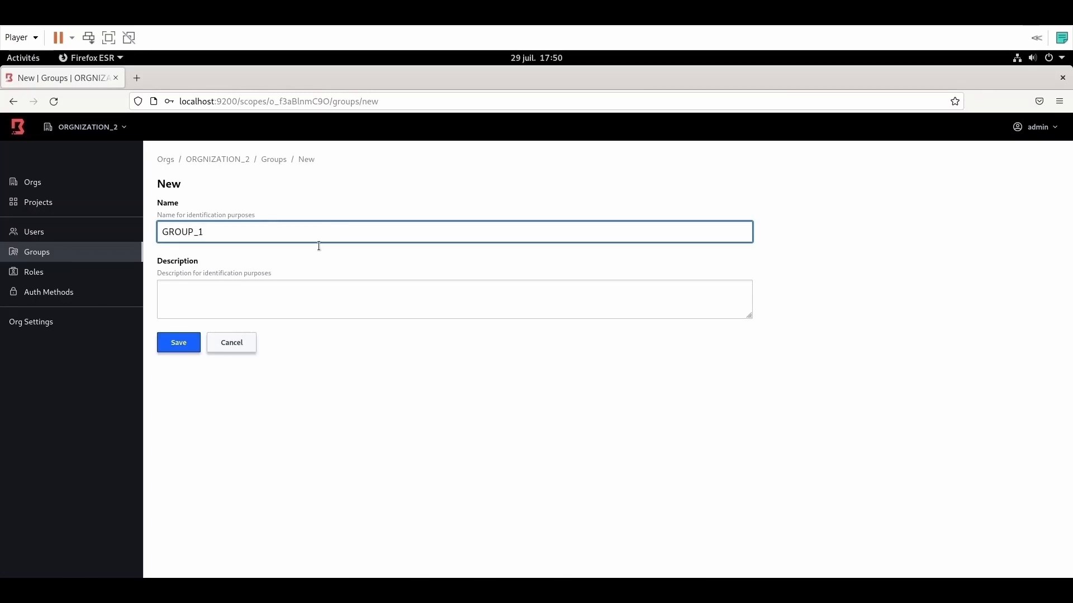
left_click(187, 343)
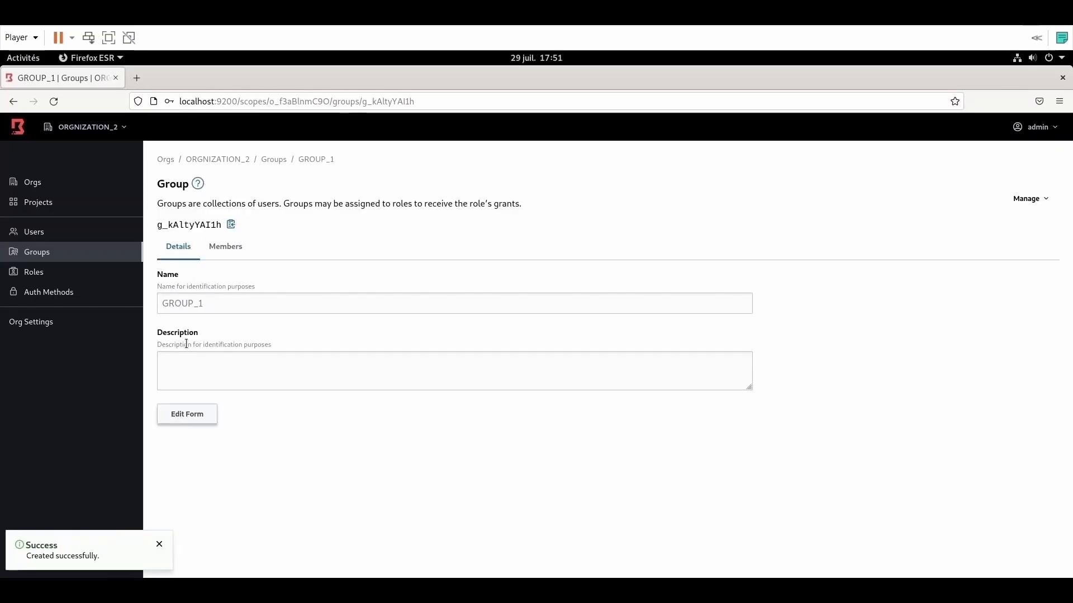
left_click(40, 255)
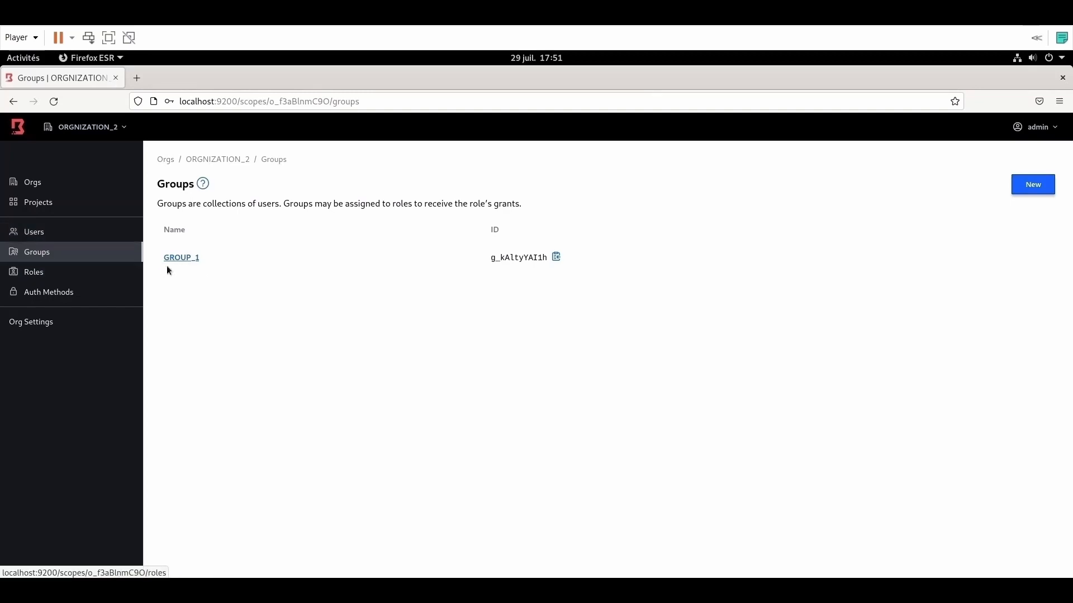
Step: Add USER_1 and USER_2 as members of GROUP_1
left_click(184, 259)
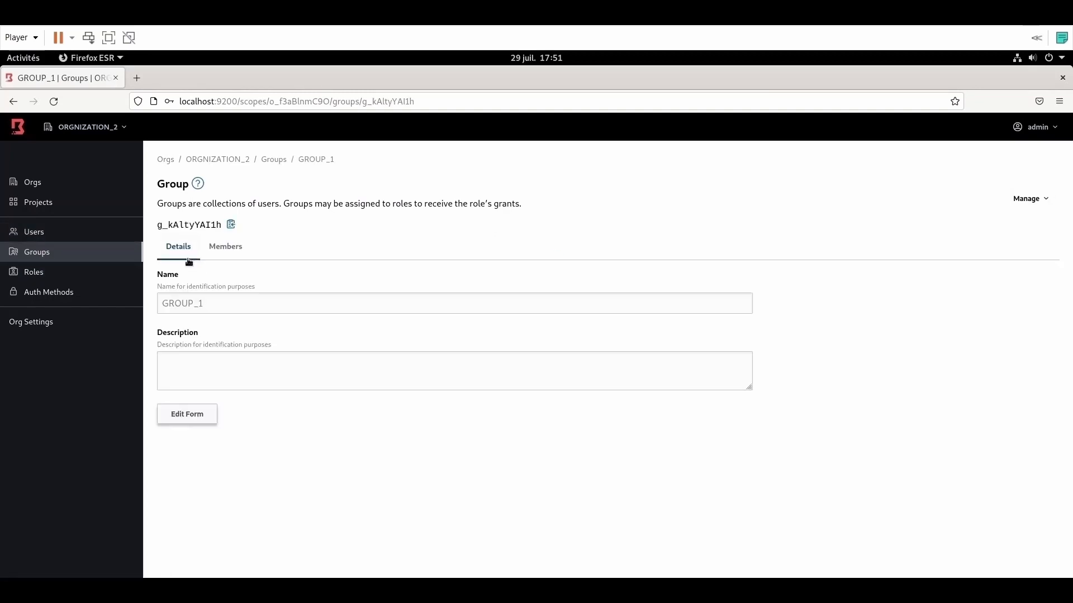
left_click(223, 249)
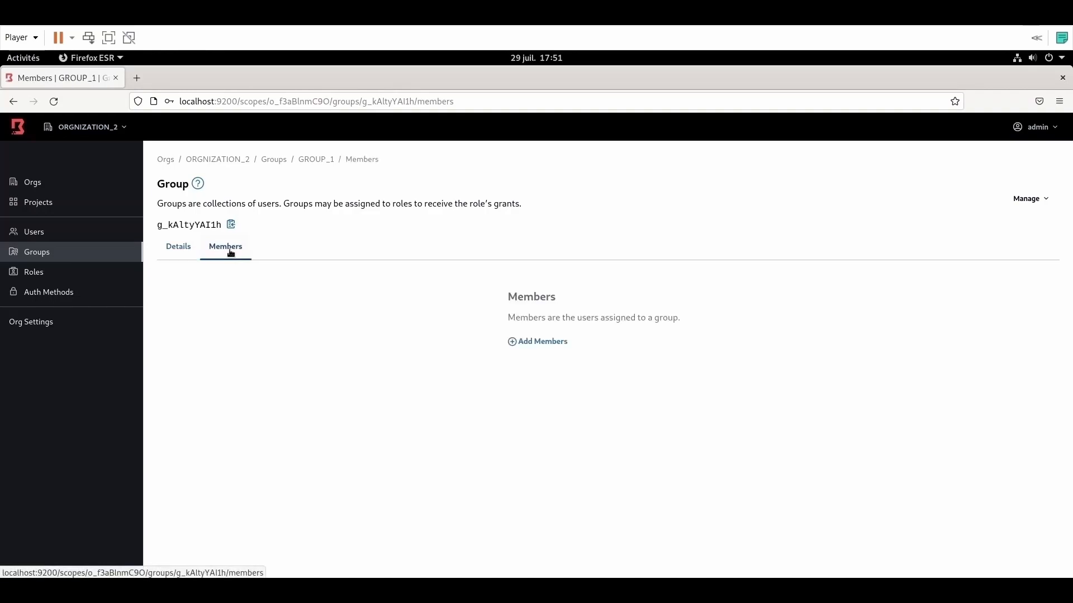
left_click(538, 342)
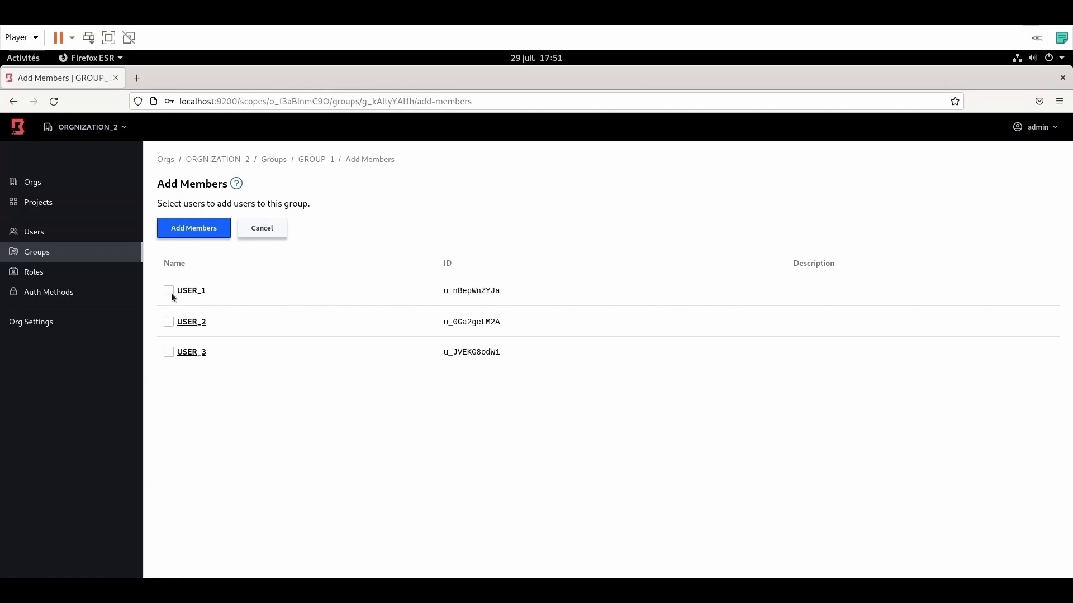
left_click(196, 228)
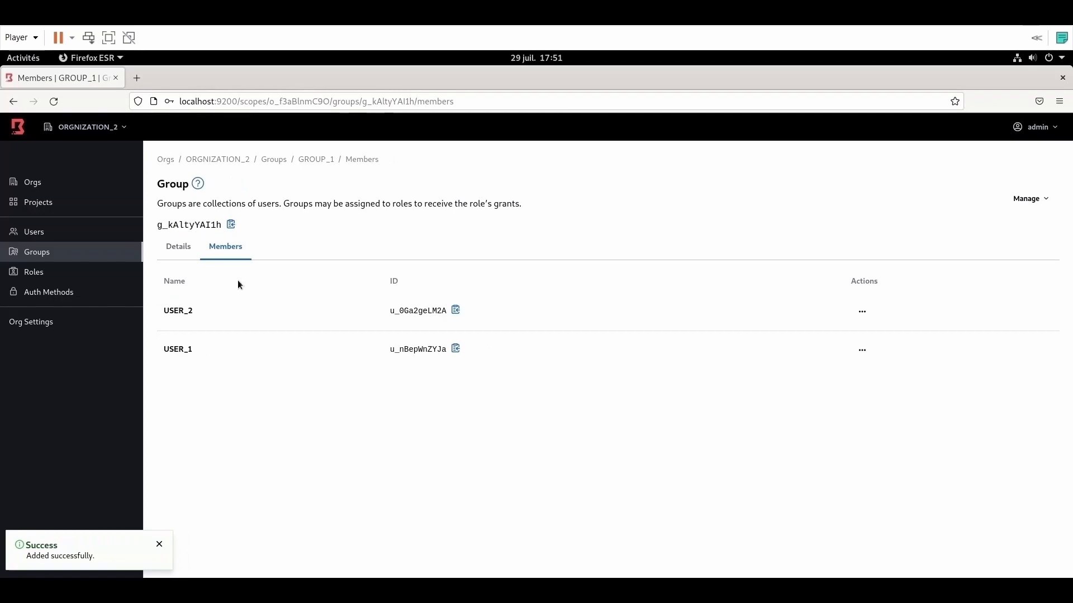
left_click(178, 246)
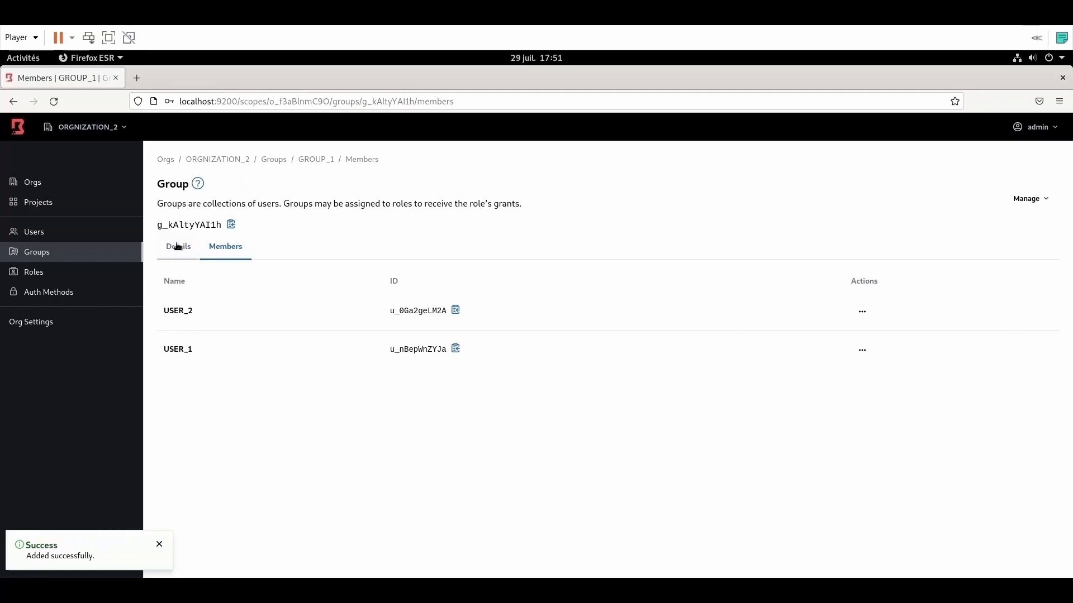
left_click_drag(210, 303, 160, 303)
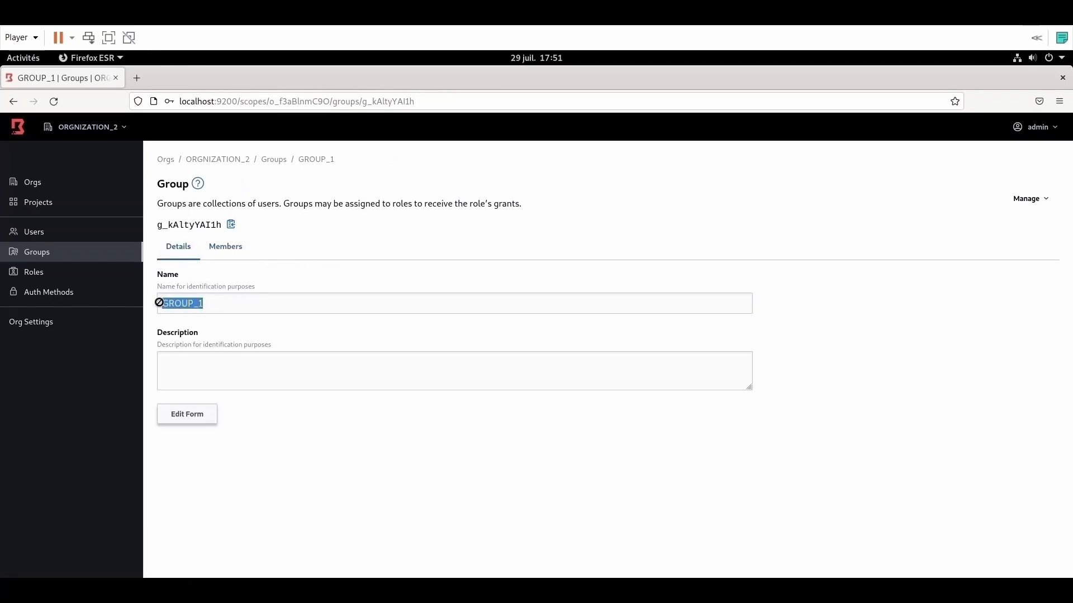
left_click(227, 248)
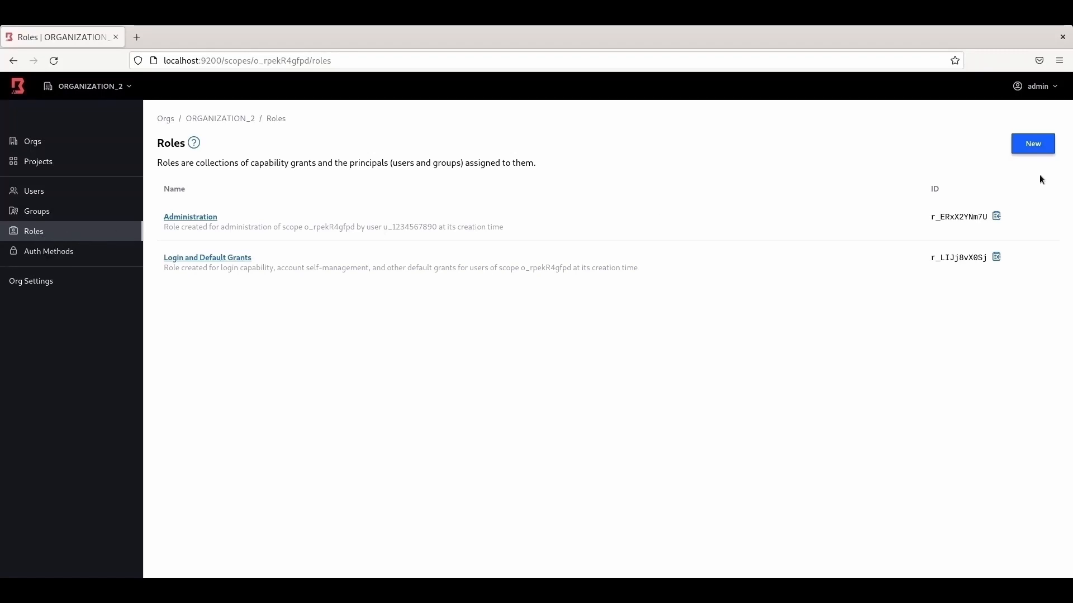
Step: Create the role ROLE_1
left_click(1032, 147)
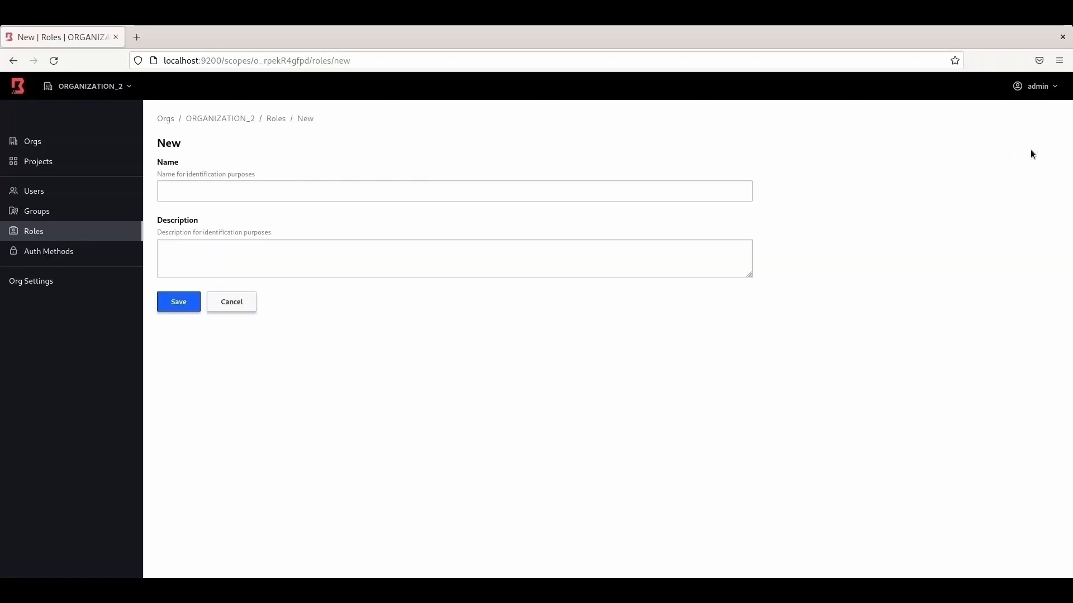
left_click(338, 190)
type("ROLE_1")
left_click(190, 302)
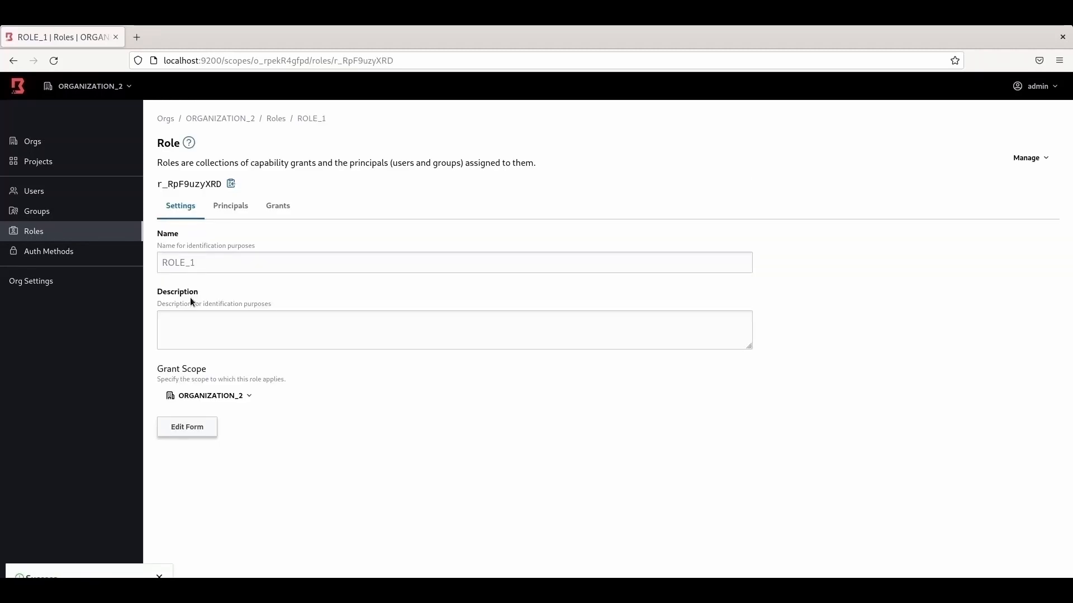
left_click(35, 232)
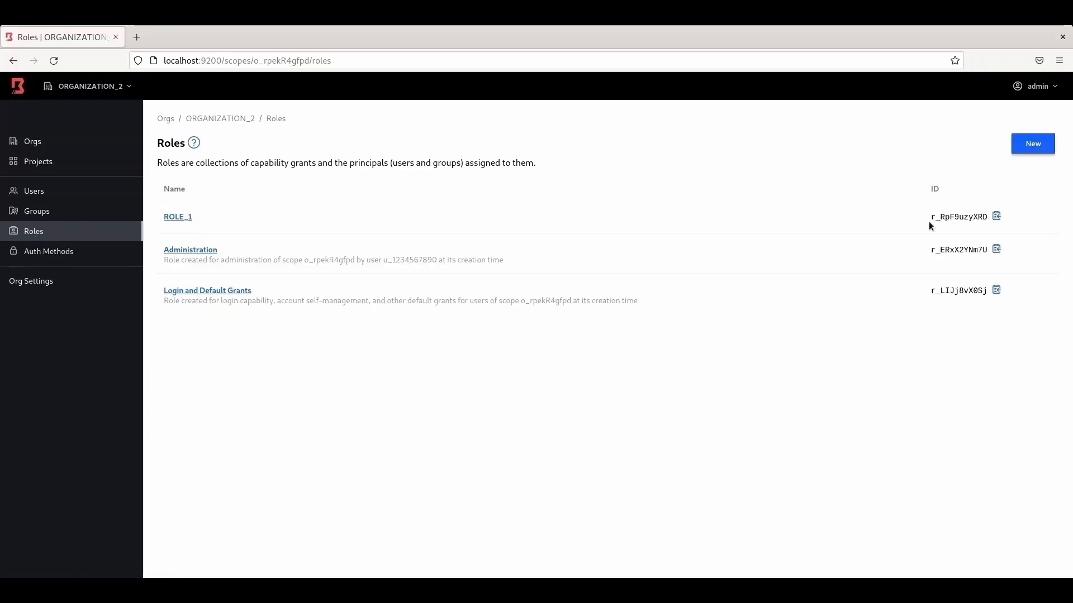
Step: Create the role ROLE_2
left_click(1040, 148)
left_click(242, 189)
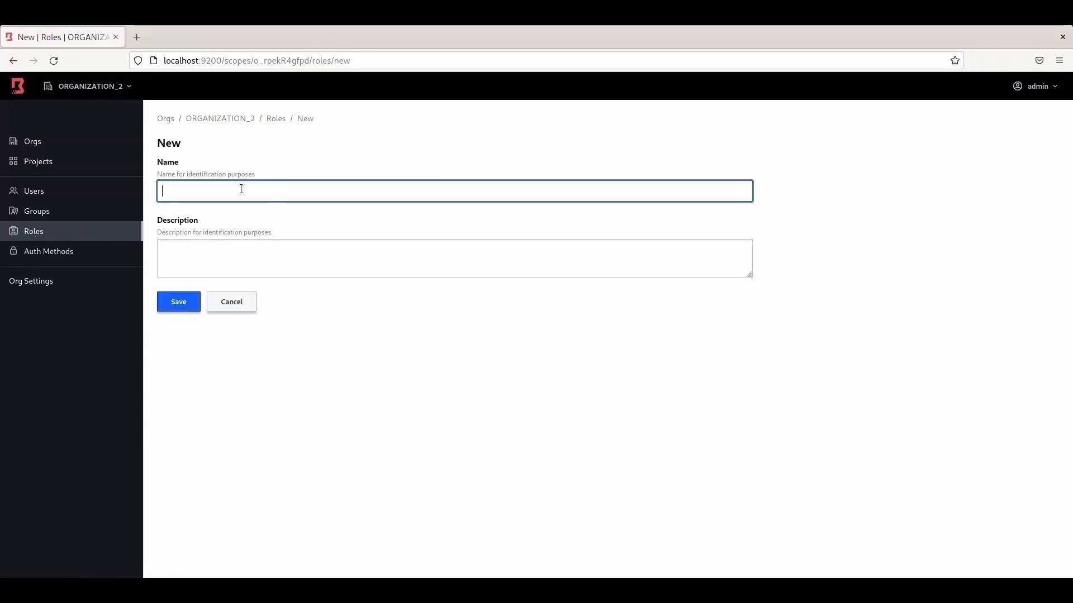
type("ROLE_2")
left_click(178, 302)
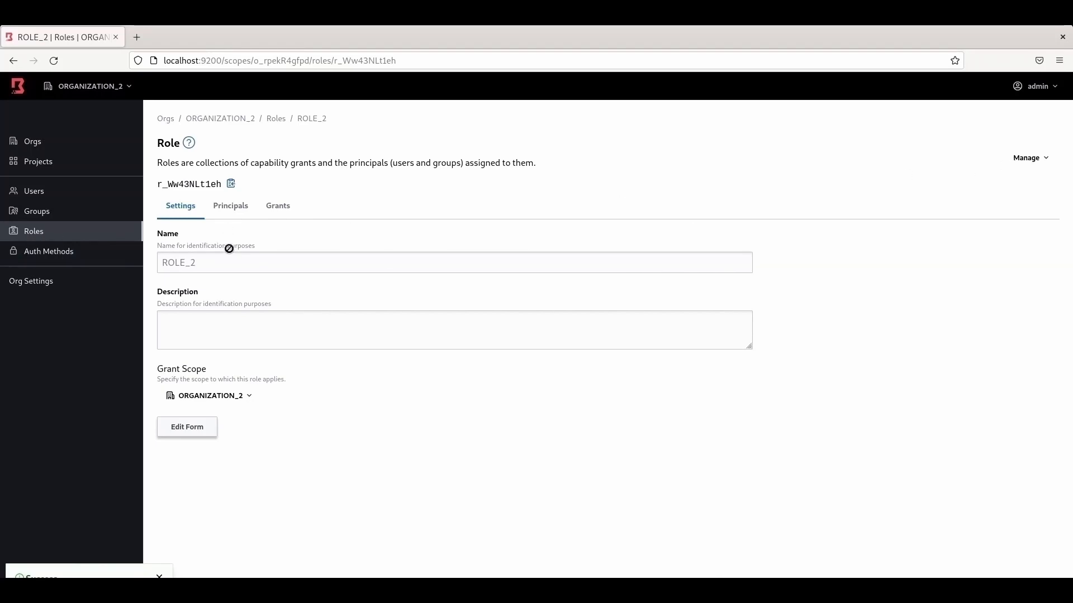
left_click(41, 237)
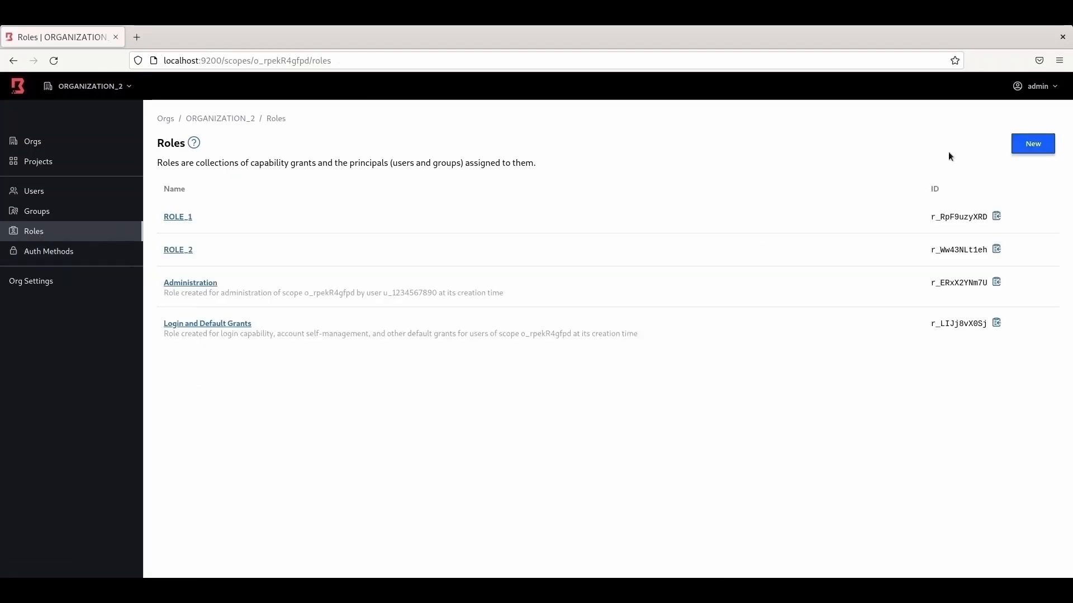
Step: Create the role ROLE_3 and return to the Roles list
left_click(1033, 147)
left_click(269, 192)
type("ROLE")
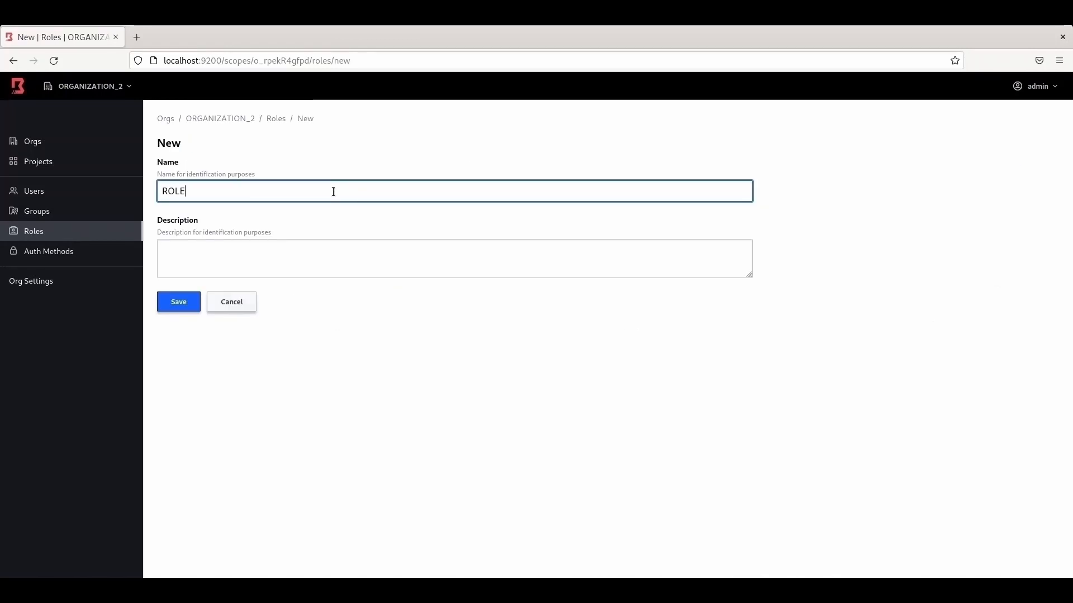
type("_3")
left_click(176, 303)
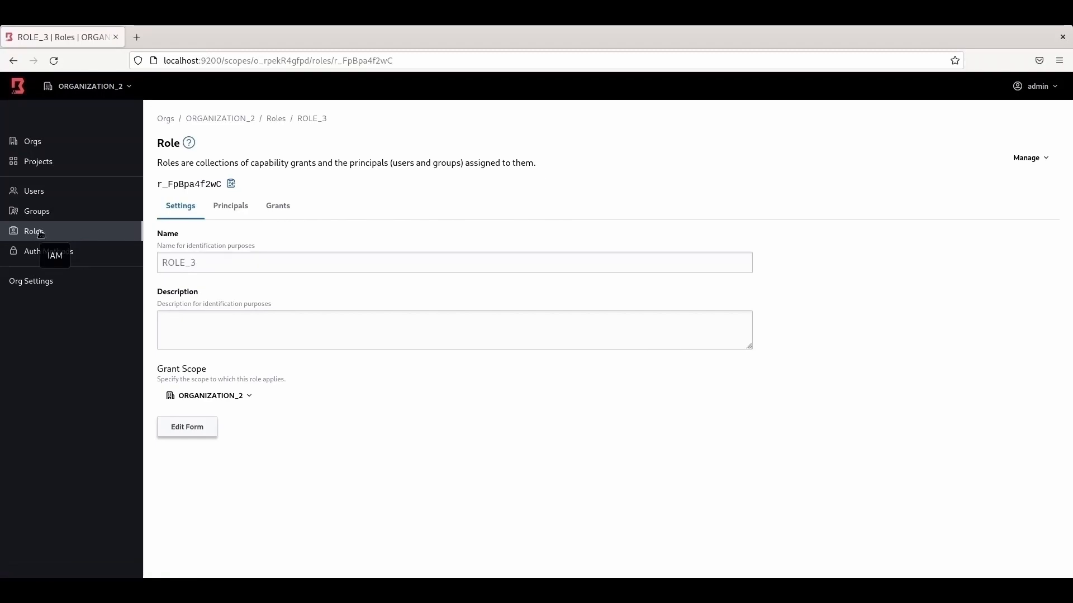
left_click(40, 233)
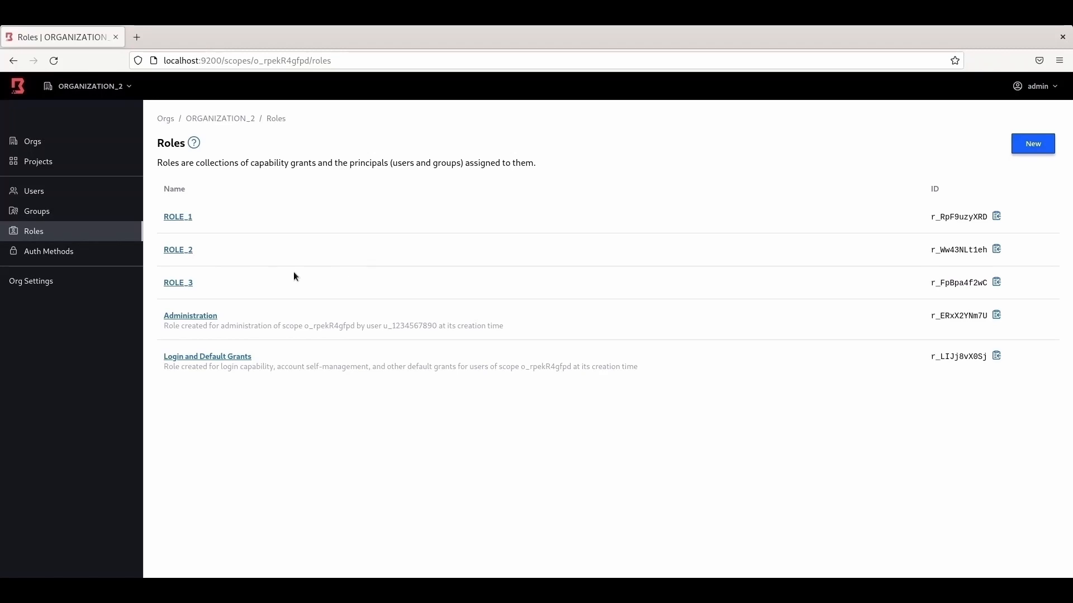
Step: Set ROLE_2's grant scope to PROJECT_1 and save it
left_click(184, 218)
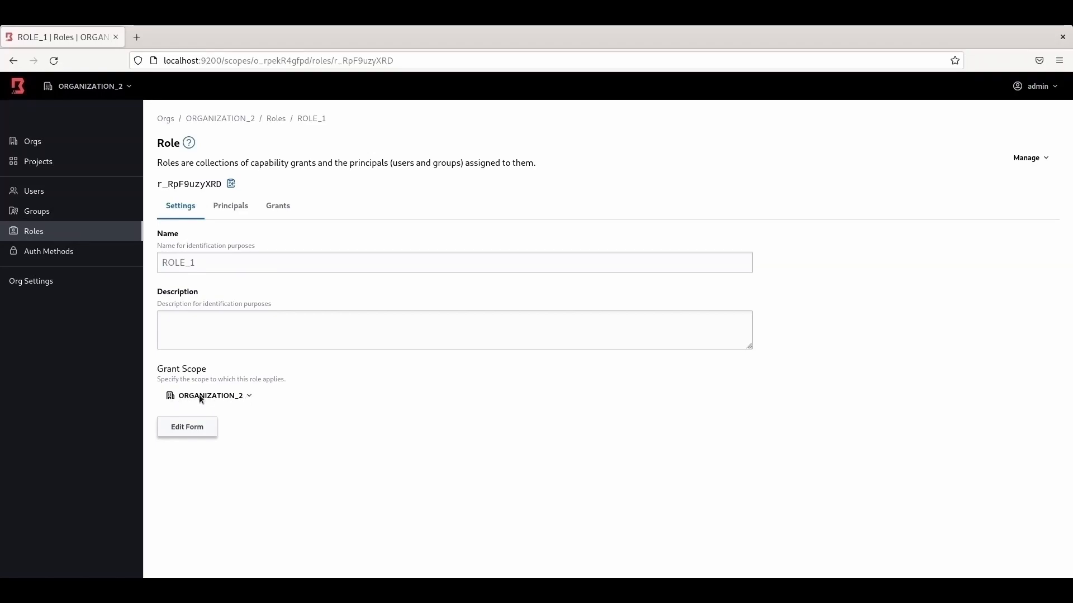
left_click(46, 239)
left_click(179, 251)
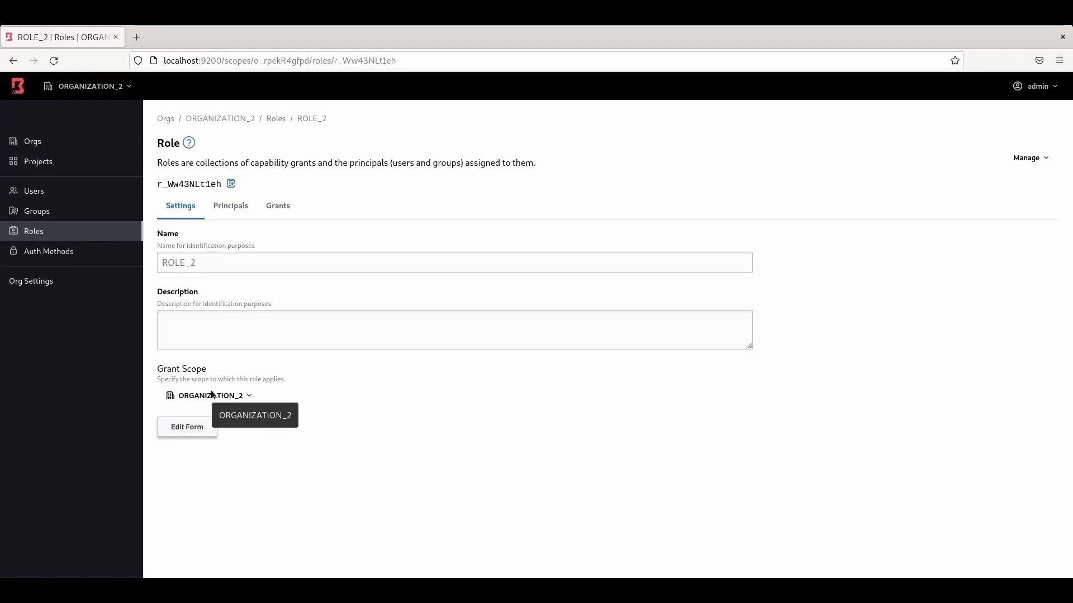
left_click(195, 432)
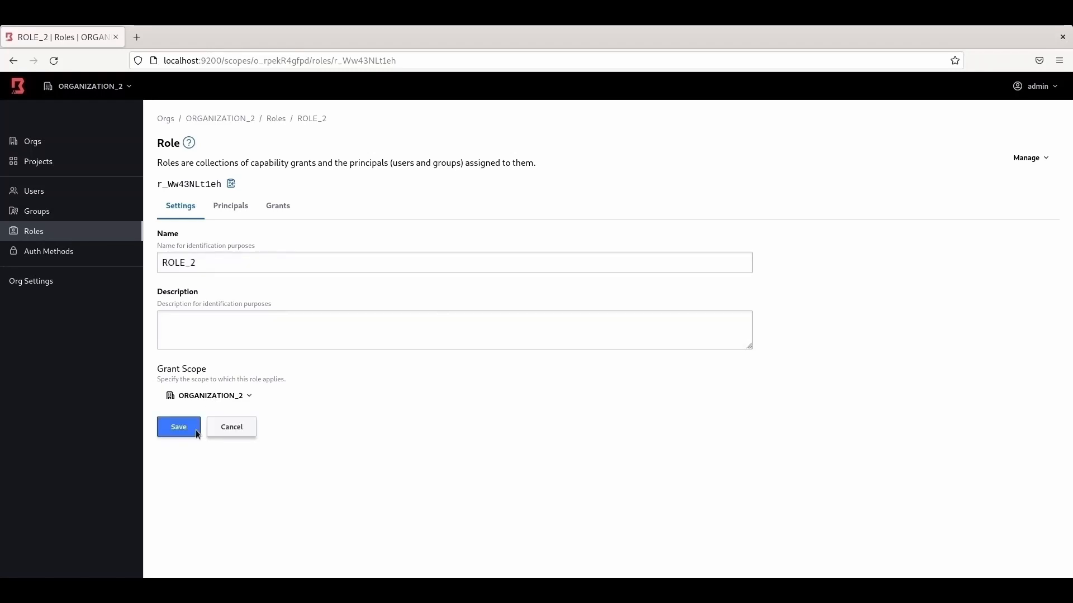
left_click(246, 398)
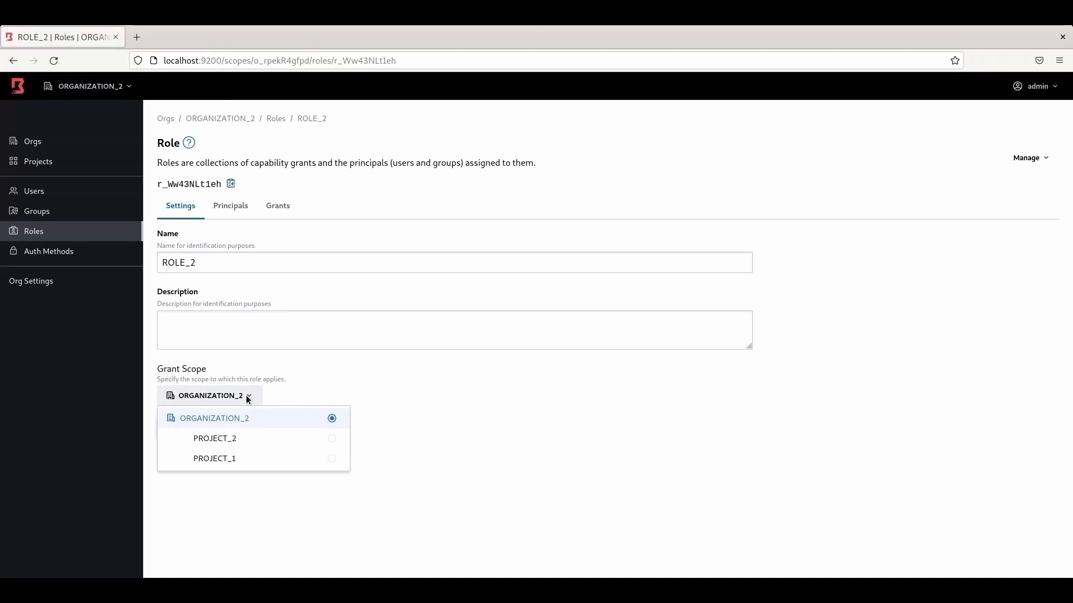
left_click(332, 458)
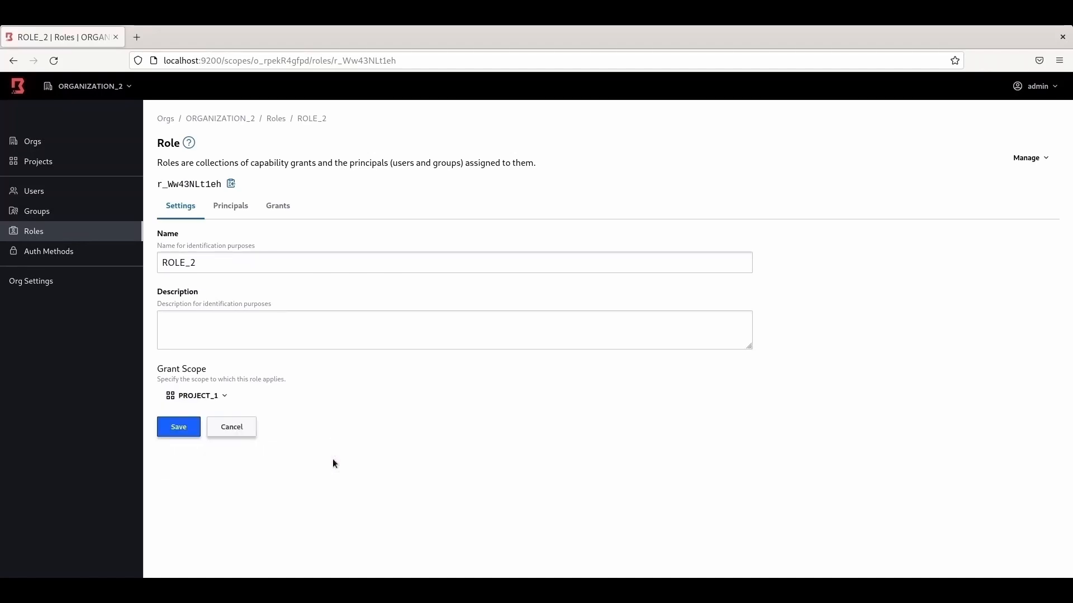
left_click(182, 431)
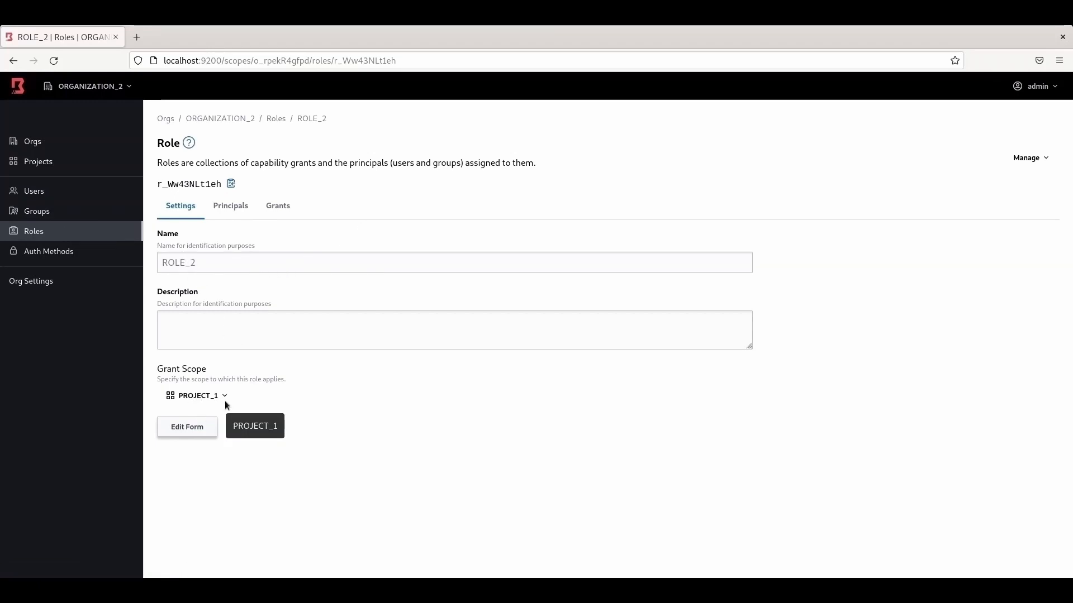
left_click(51, 235)
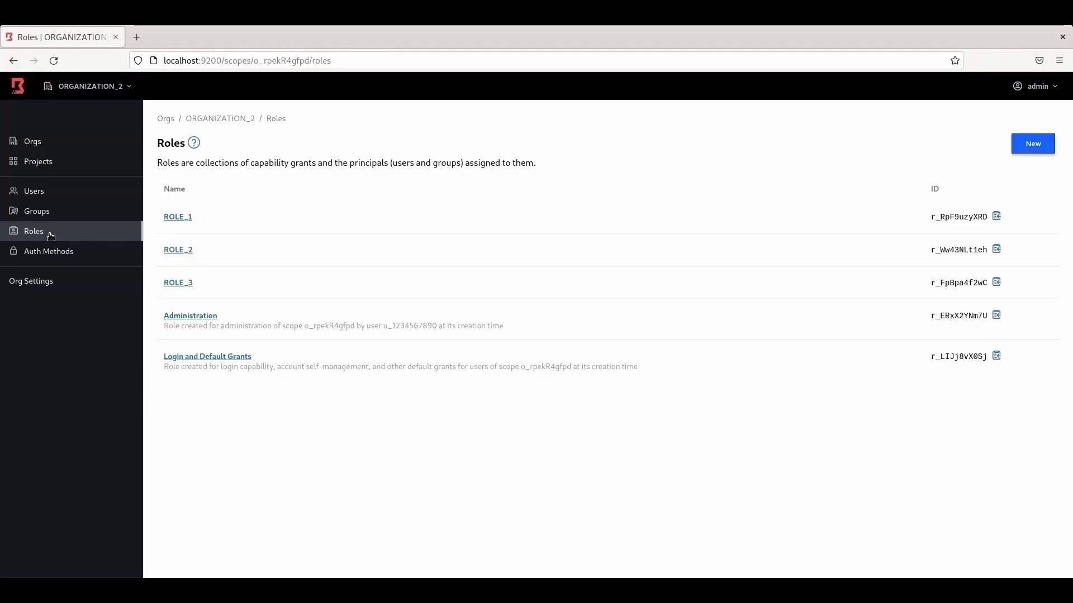
Step: Set ROLE_3's grant scope to PROJECT_2 and save it
left_click(185, 287)
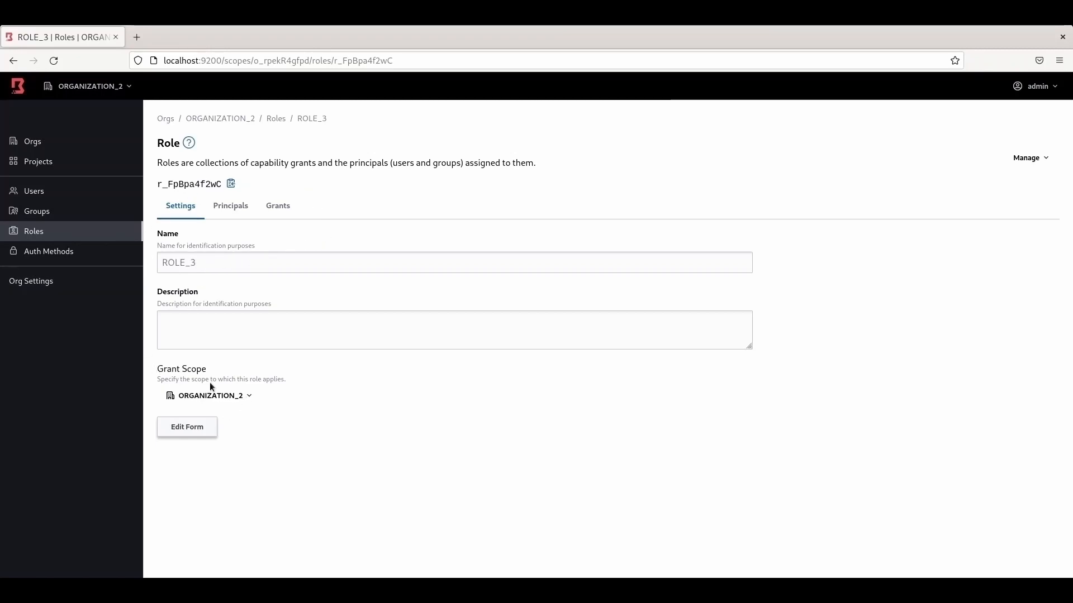
left_click(185, 428)
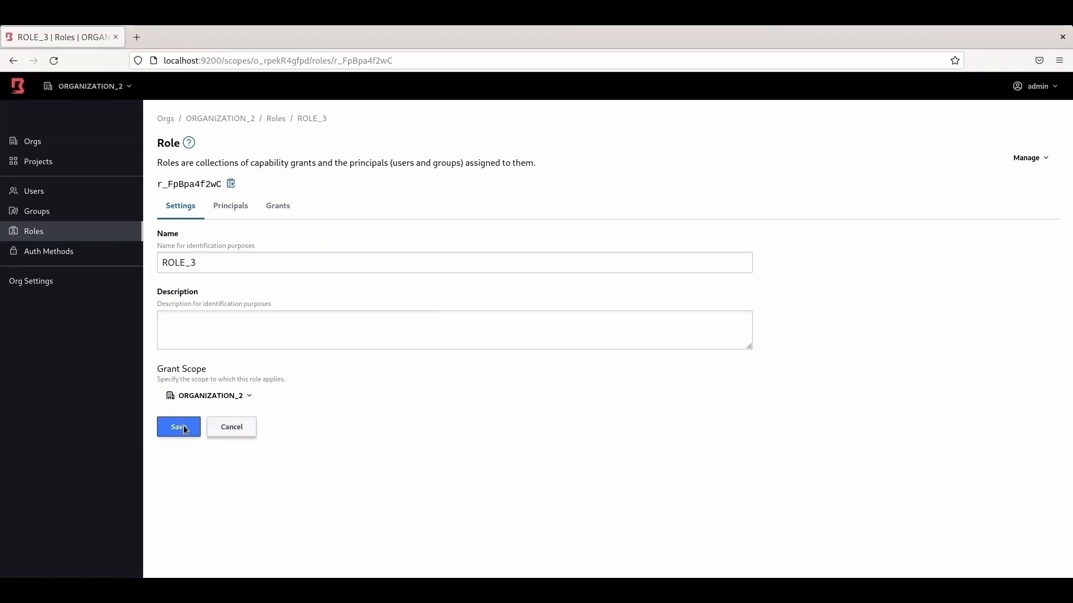
left_click(248, 398)
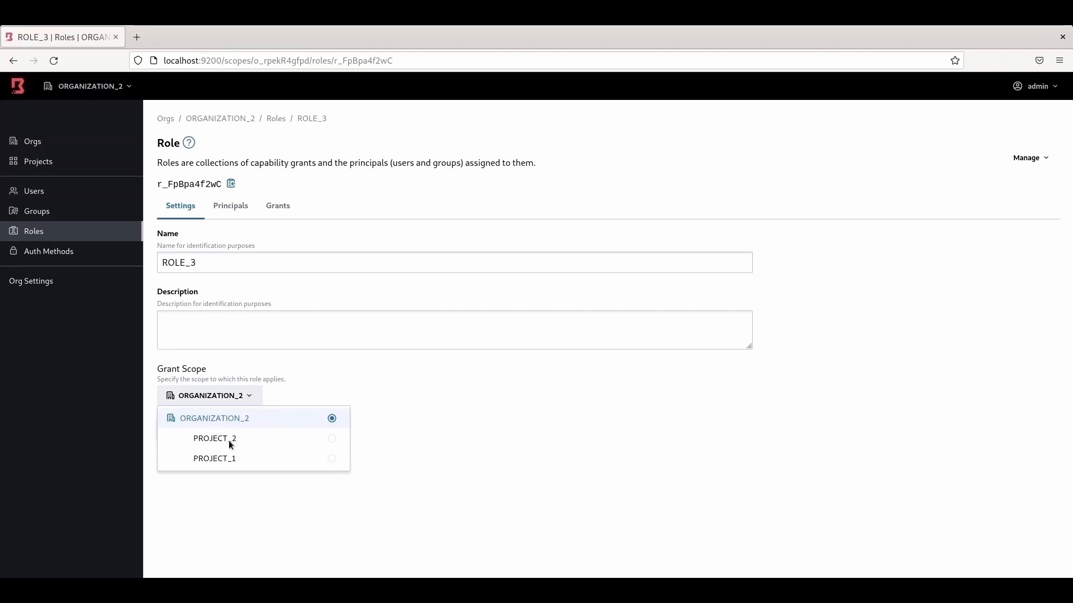
left_click(332, 439)
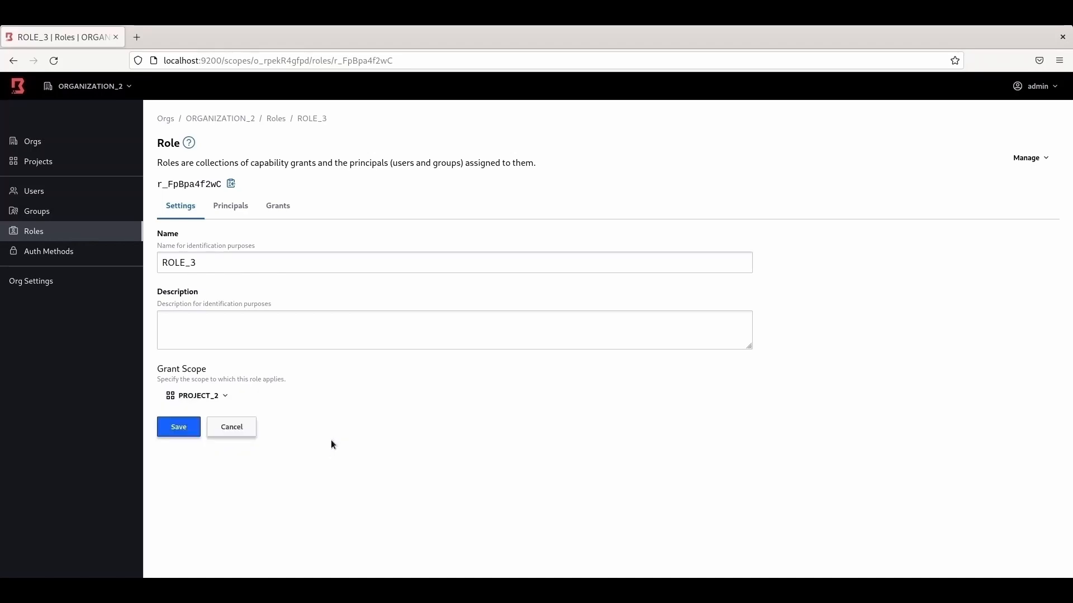
left_click(177, 430)
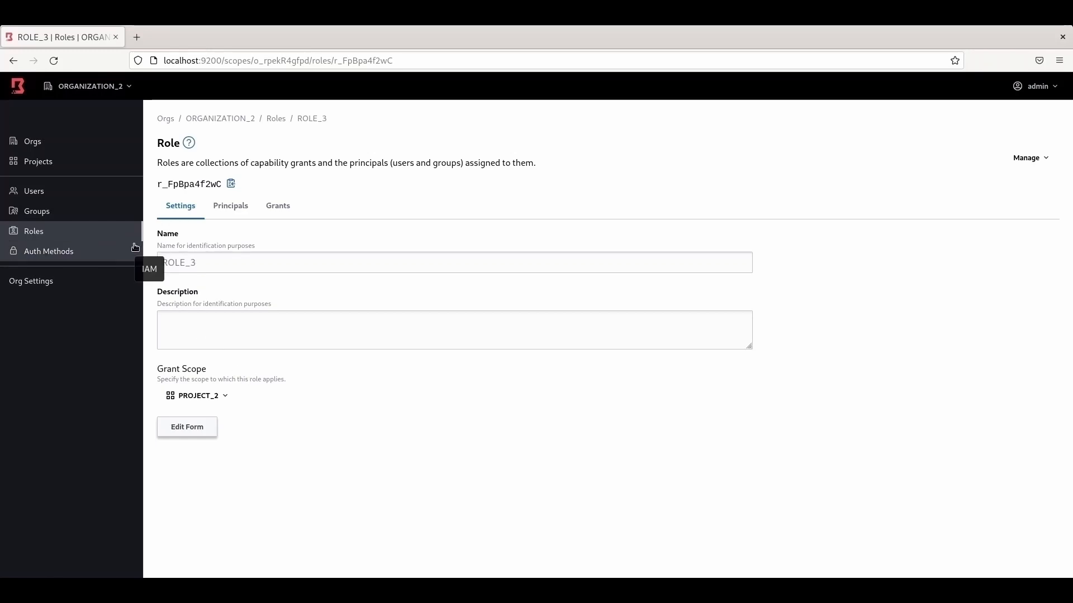
Step: Go to PROJECT_1's Host Catalogs page
left_click(50, 162)
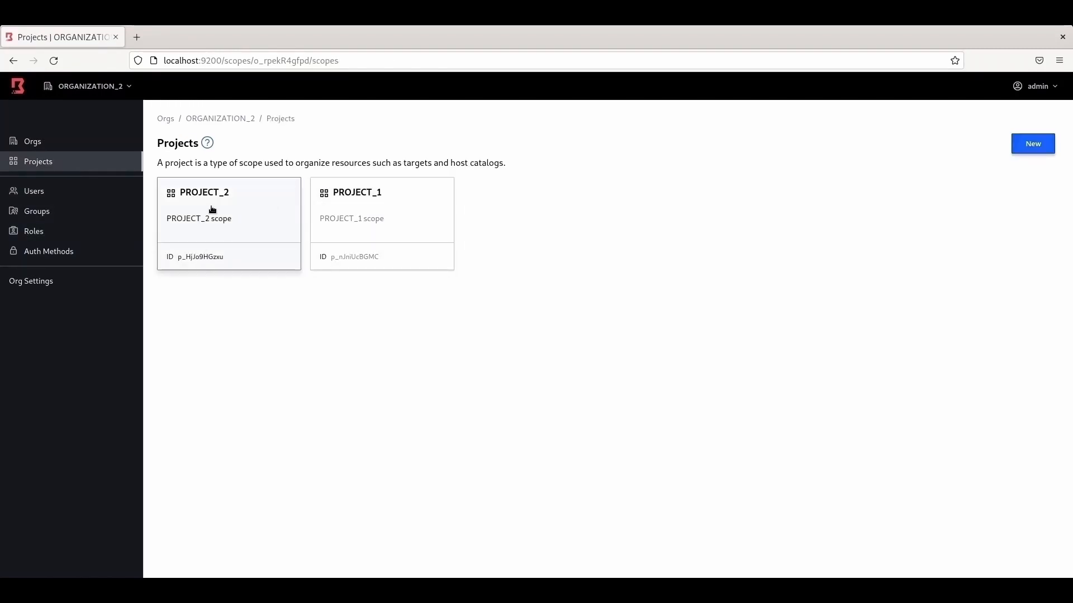
left_click(381, 204)
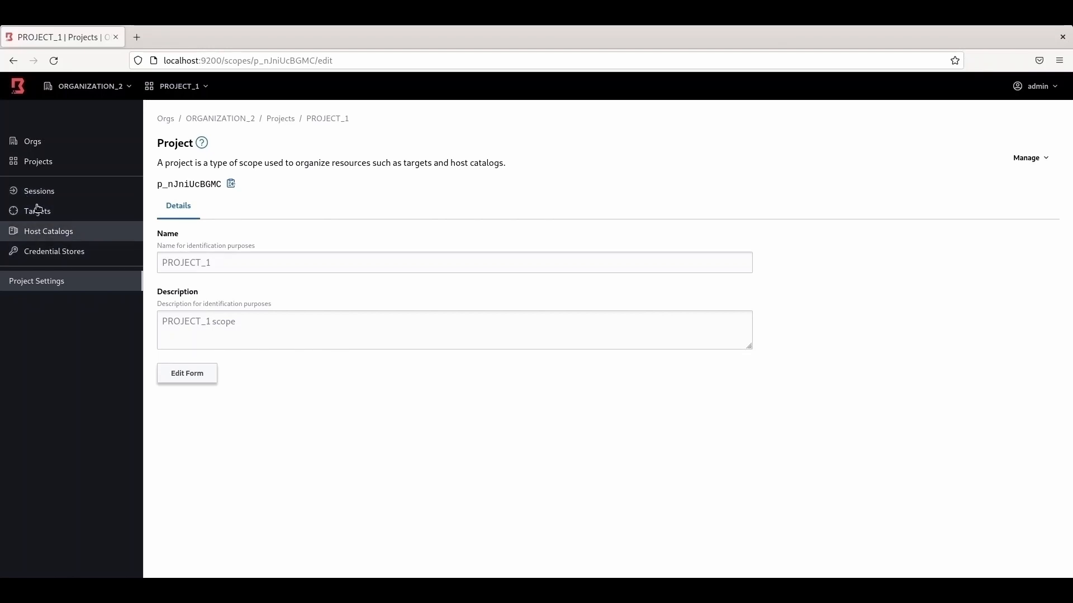
left_click(65, 235)
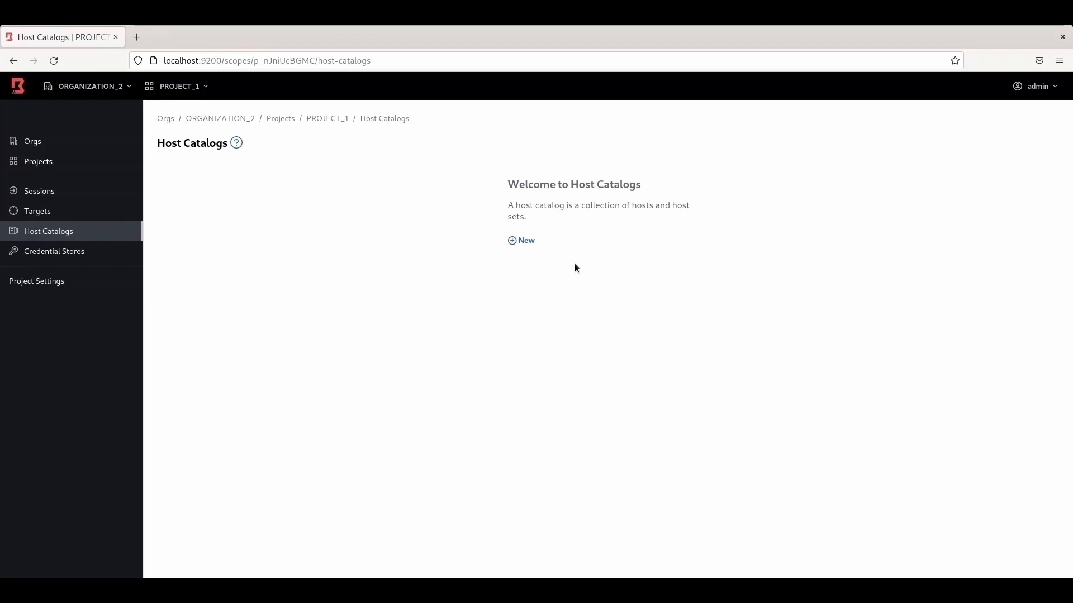
Step: Save a new static host catalog named HOST_CATALOG_1 and return to the list
left_click(525, 242)
left_click(329, 200)
type("HOST_CATALO")
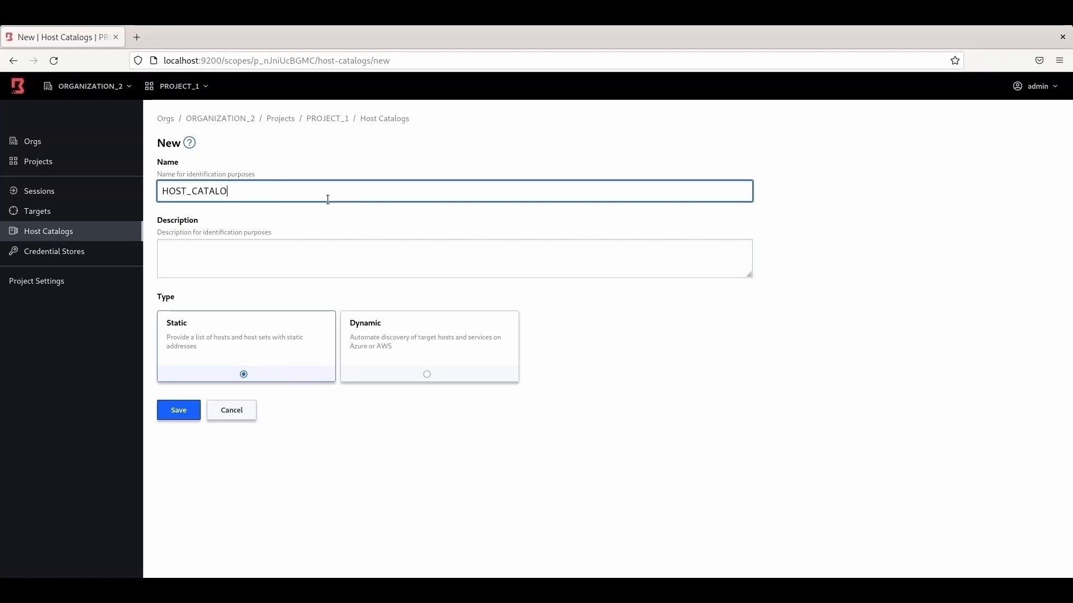
type("G_1")
left_click(188, 411)
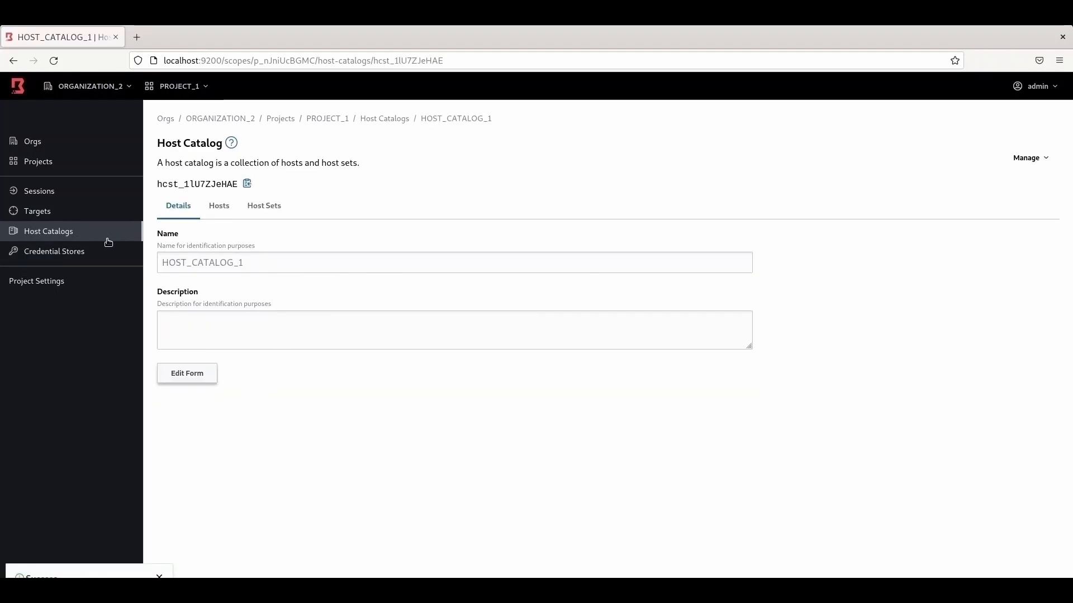
left_click(63, 236)
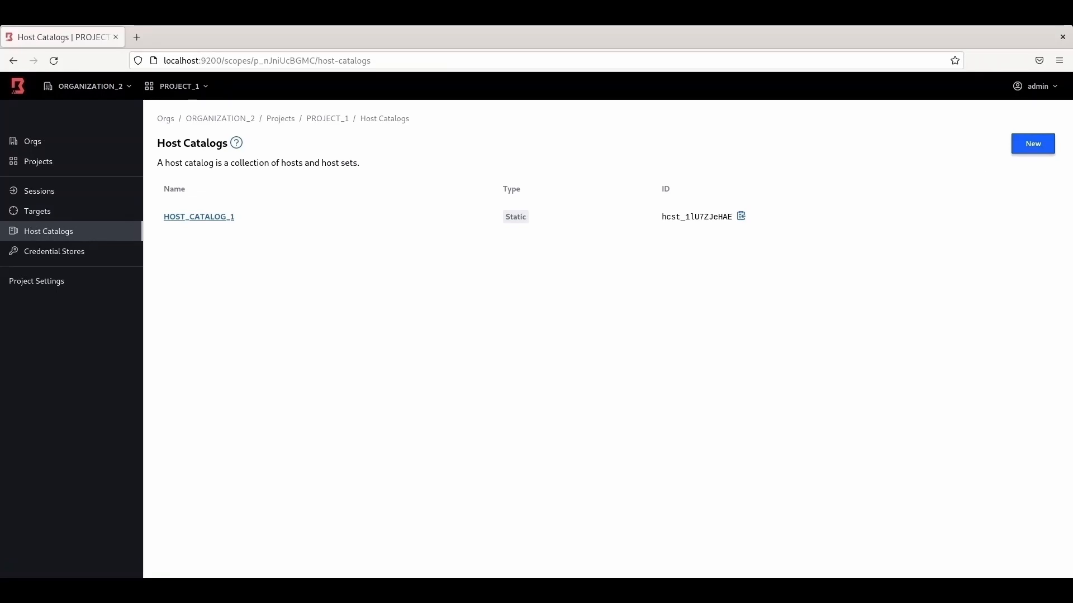
Step: Save a static host catalog named HOST_CATALOG_2 and return to the Host Catalogs list
left_click(1048, 149)
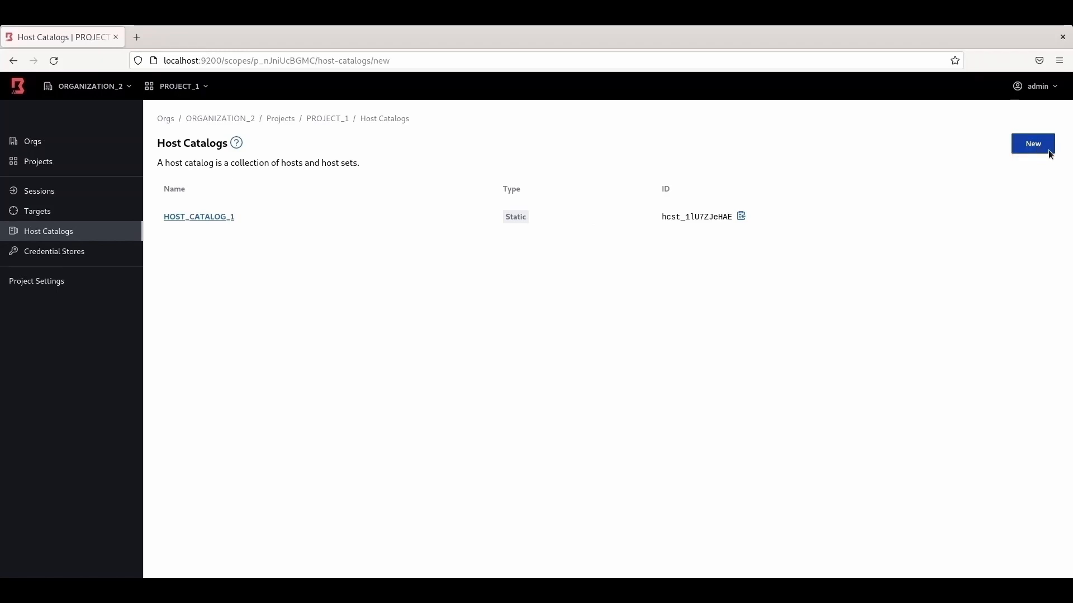
left_click(220, 190)
type("HOST_C")
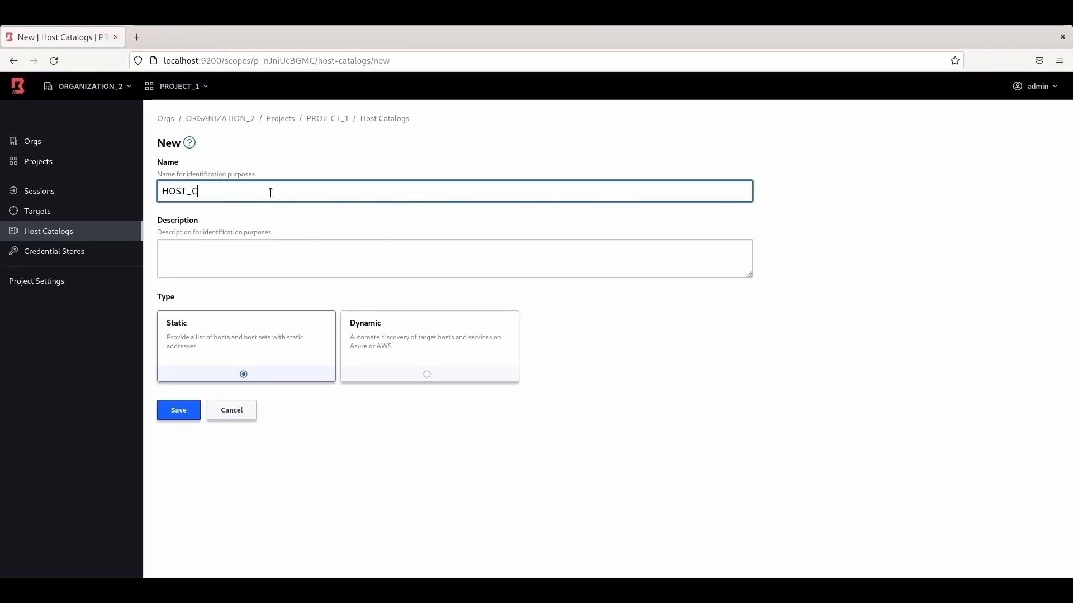
type("ATALOG_2")
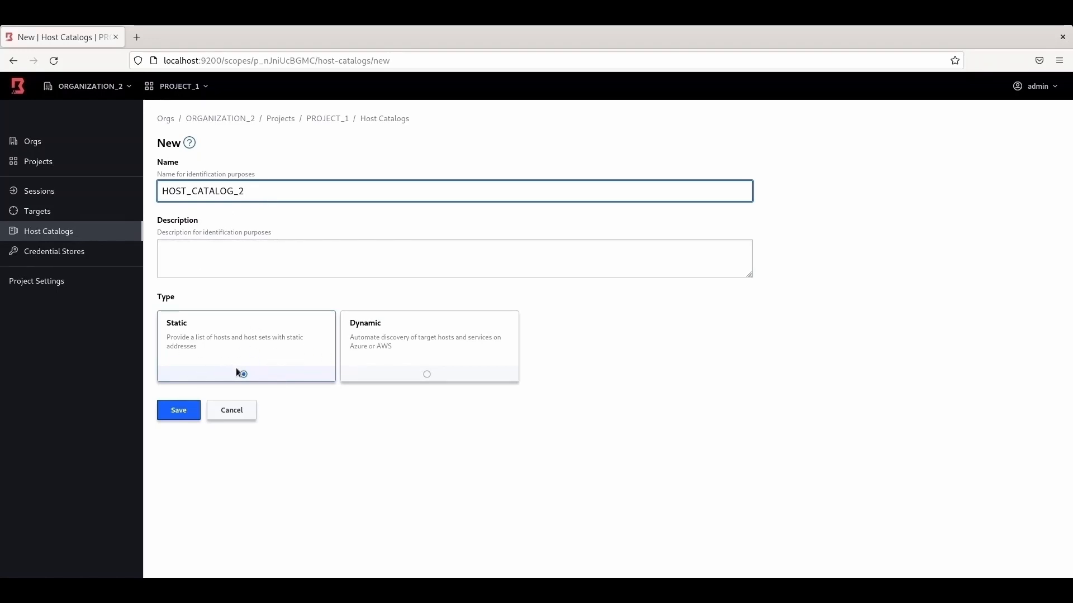
left_click(180, 408)
left_click(49, 232)
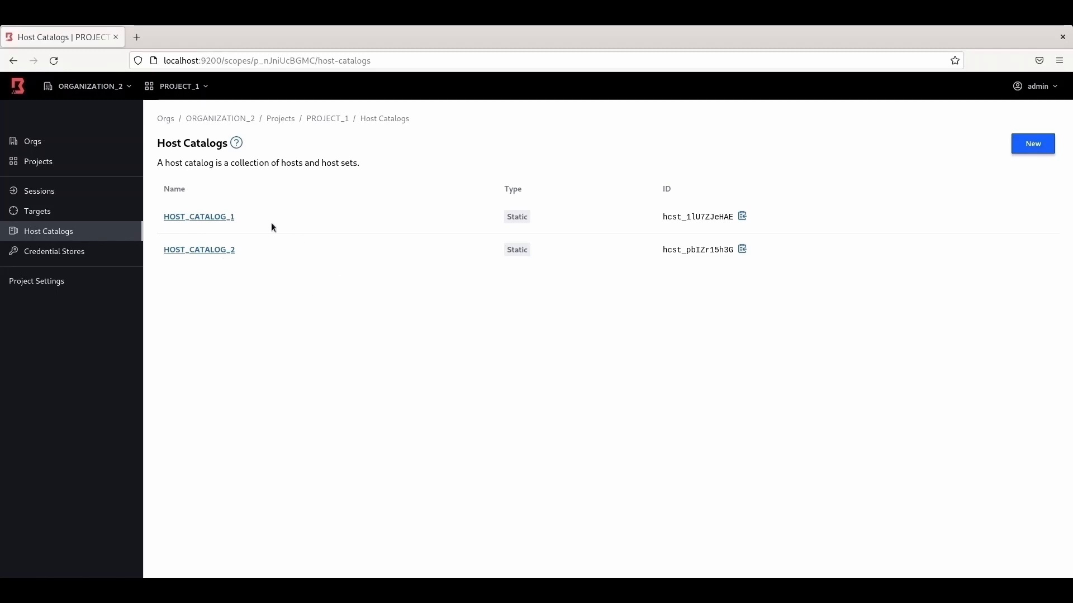
Step: Create a static host catalog HOST_CATALOG_3 in PROJECT_2, then return to its host catalogs list
left_click(48, 163)
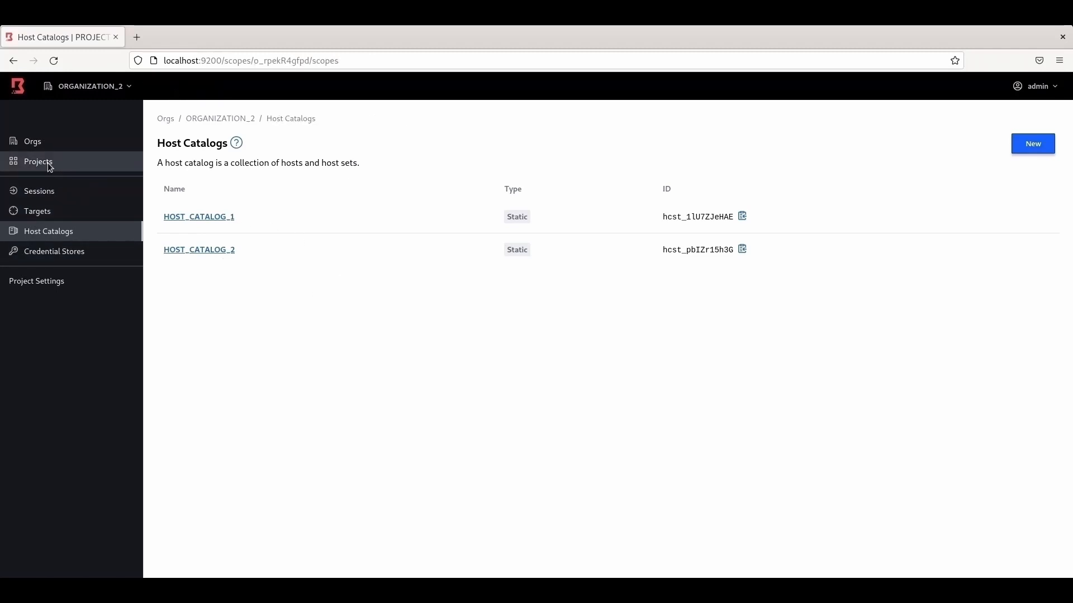
left_click(229, 205)
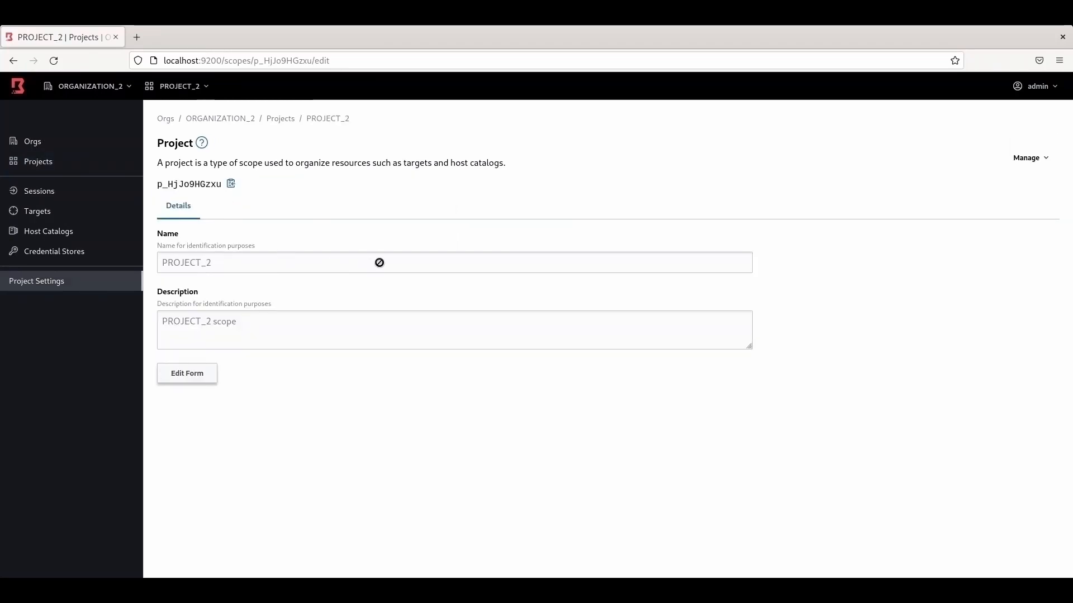
left_click(54, 236)
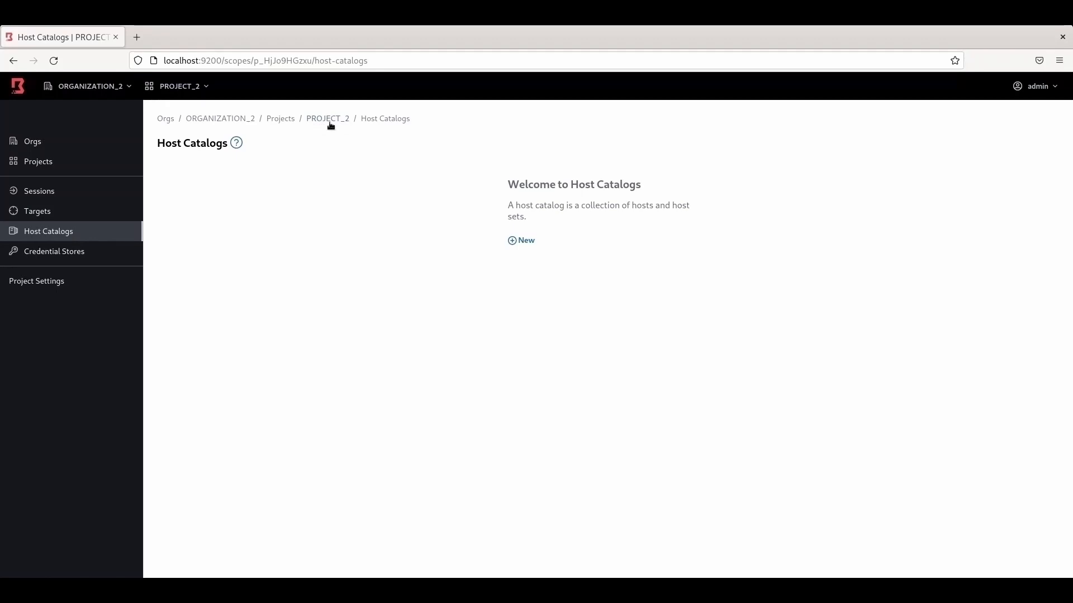
left_click(524, 242)
left_click(325, 193)
type("HOST_CATA")
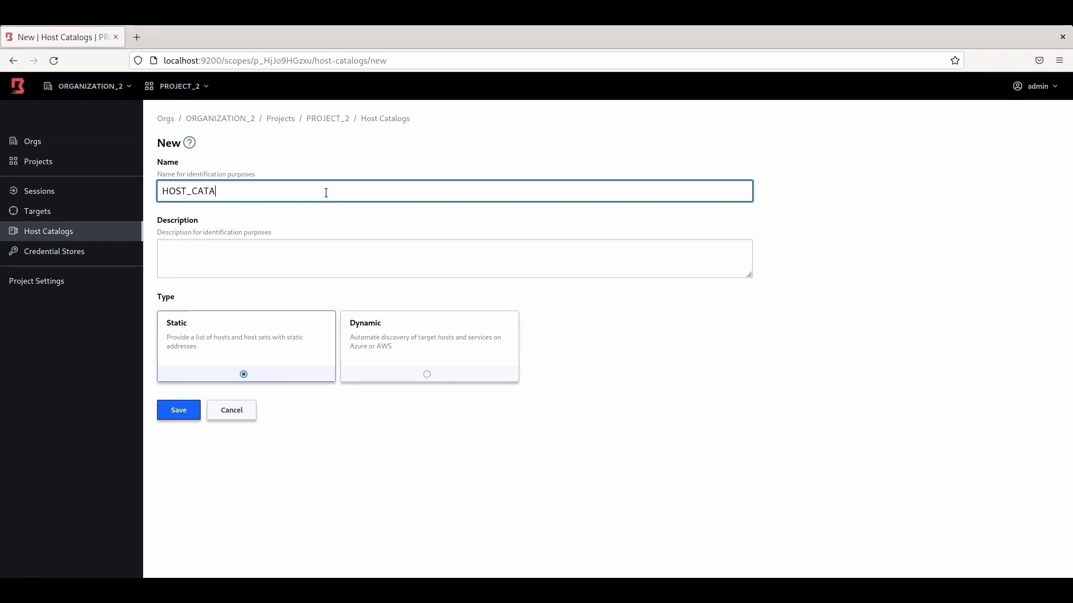
type("LOG_3")
left_click(186, 410)
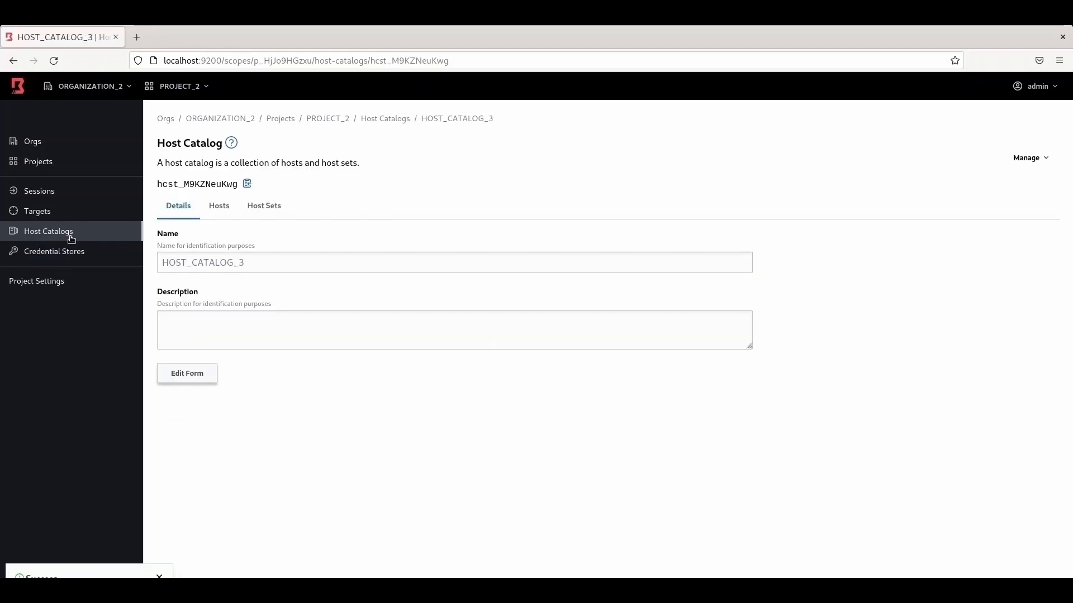
left_click(67, 234)
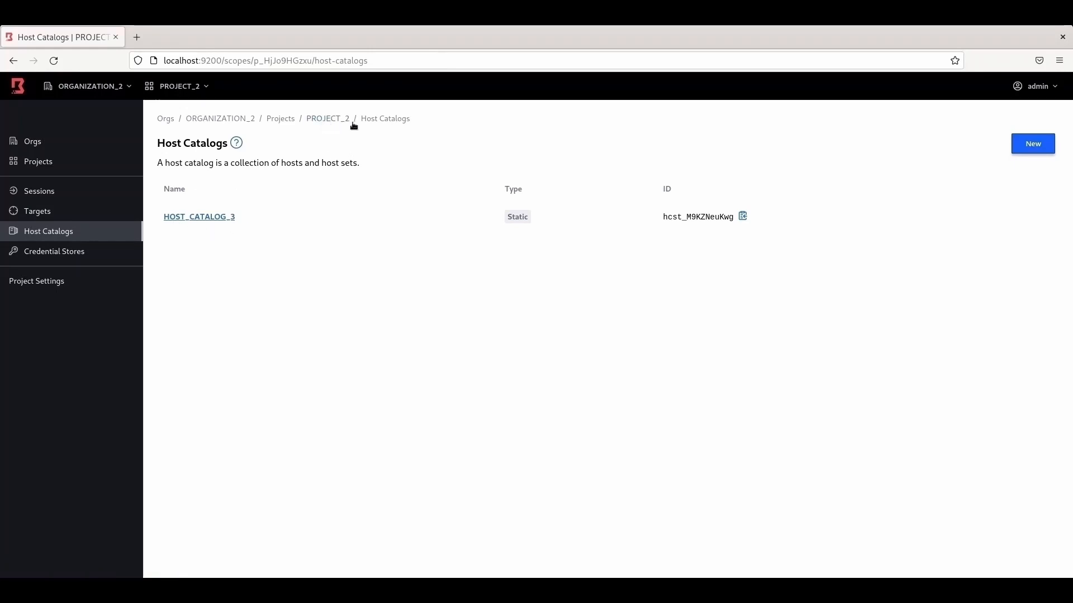
Step: Open the hosts list of HOST_CATALOG_1 in PROJECT_1
left_click(291, 122)
left_click(373, 200)
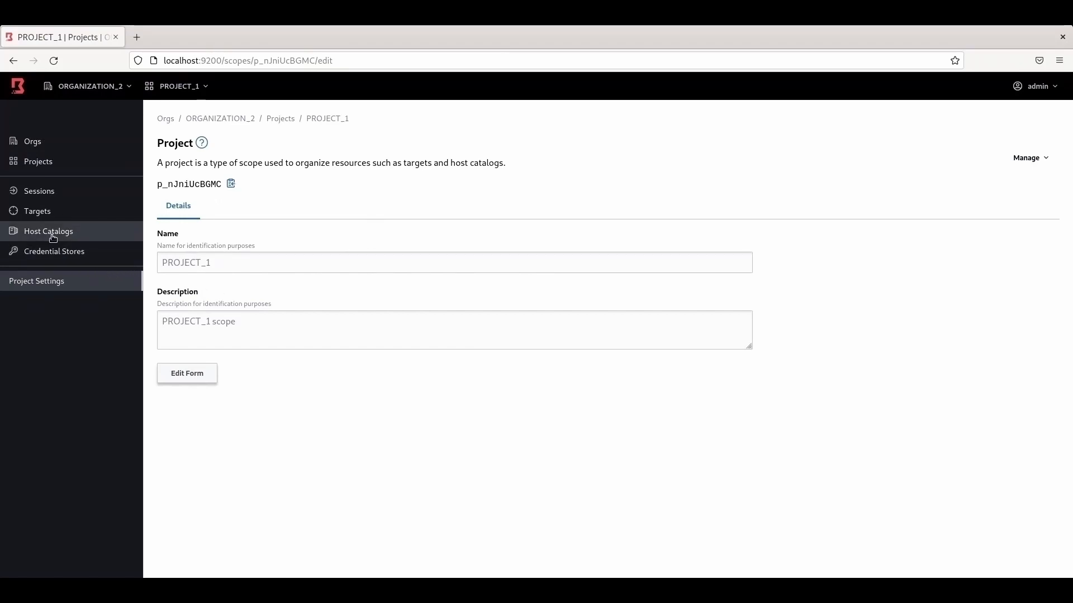
left_click(52, 235)
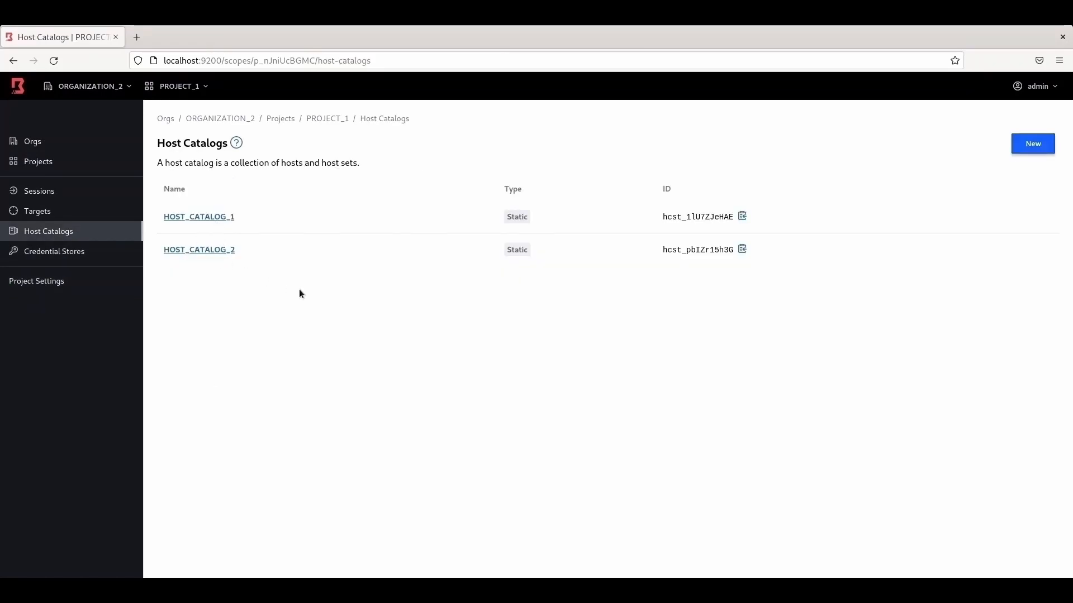
left_click(203, 219)
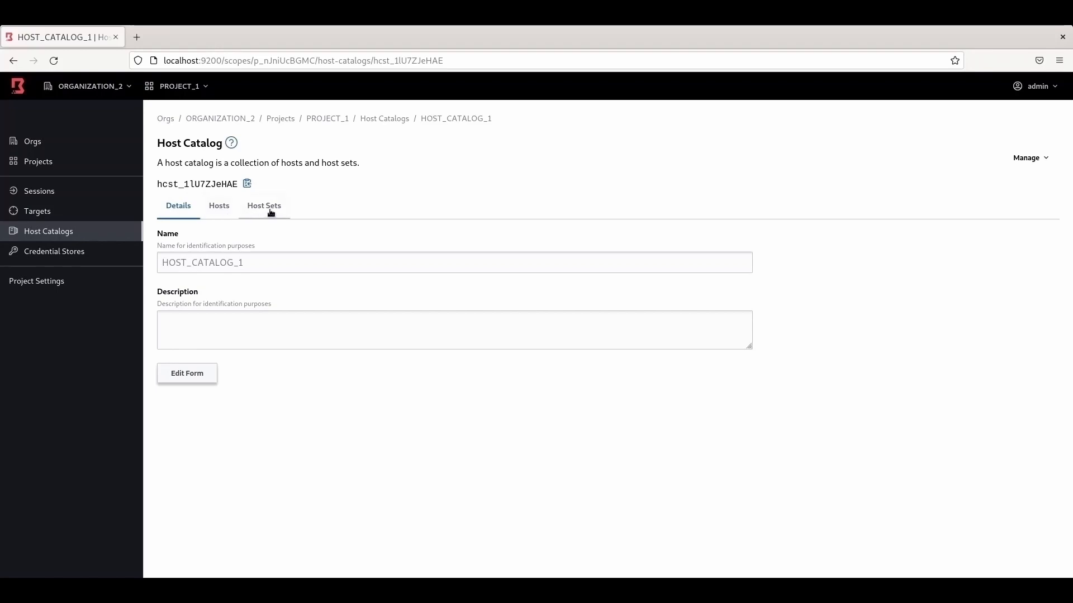
left_click(224, 213)
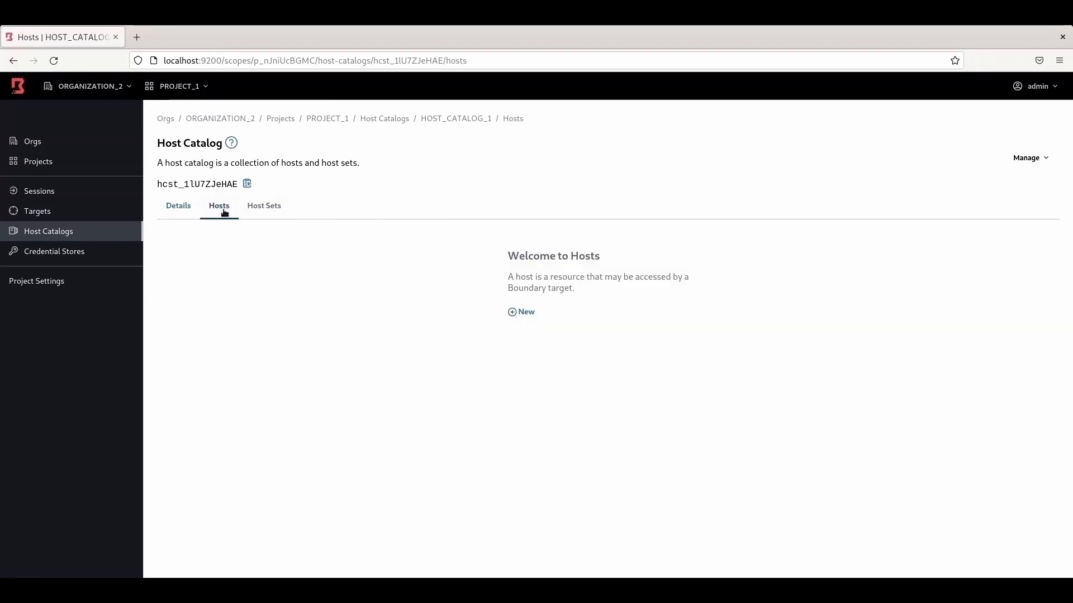
Step: Add static host SERVER_1 with address 192.168.1.20 to HOST_CATALOG_1
left_click(530, 314)
left_click(243, 241)
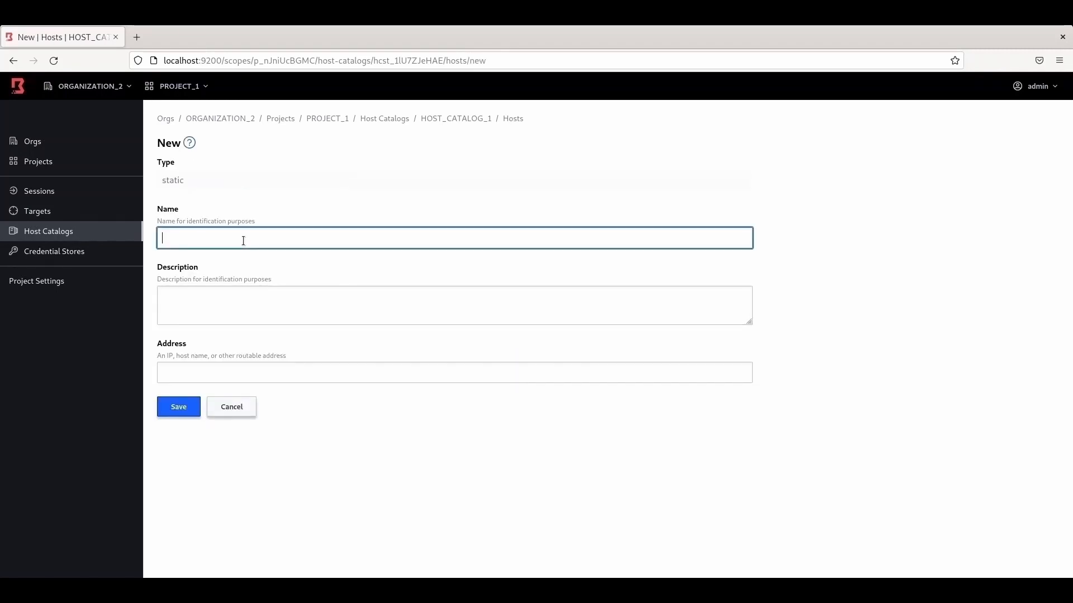
type("SERVER_")
left_click(184, 374)
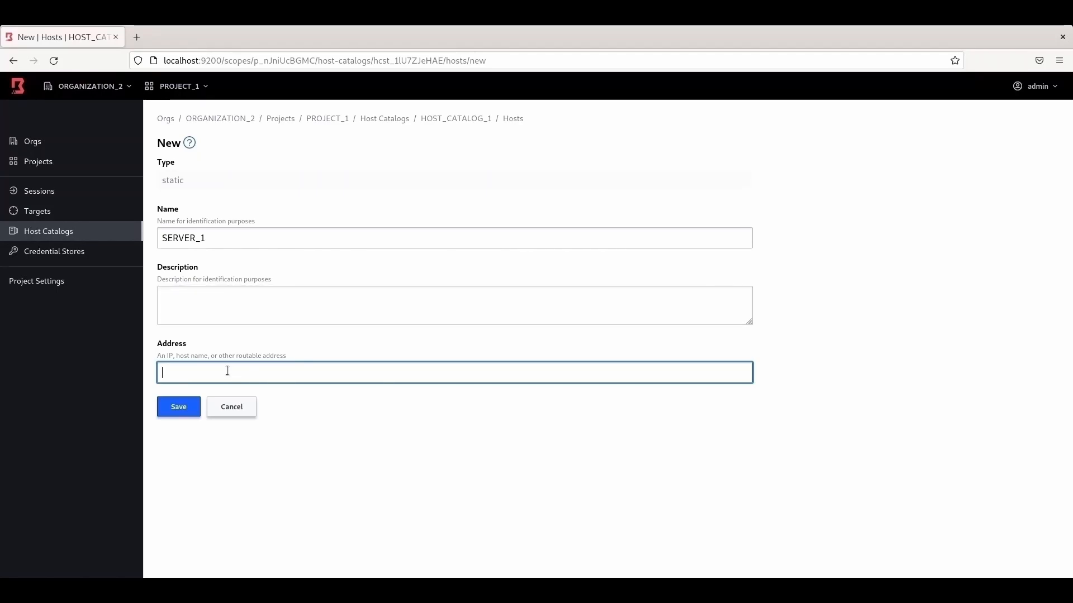
type("192.168.1.20")
left_click(222, 238)
double_click(199, 238)
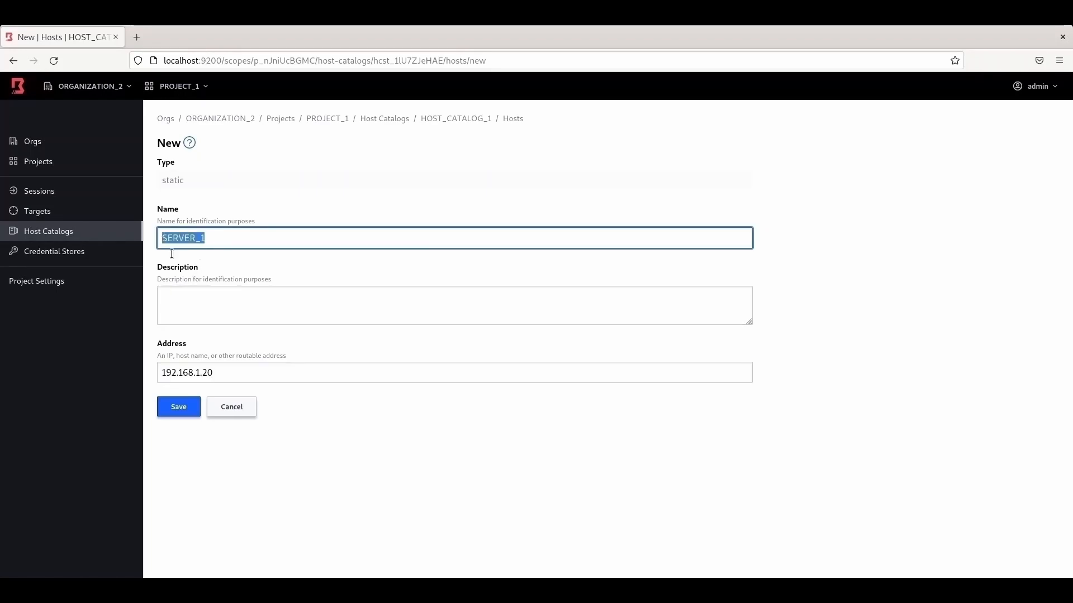
left_click(186, 412)
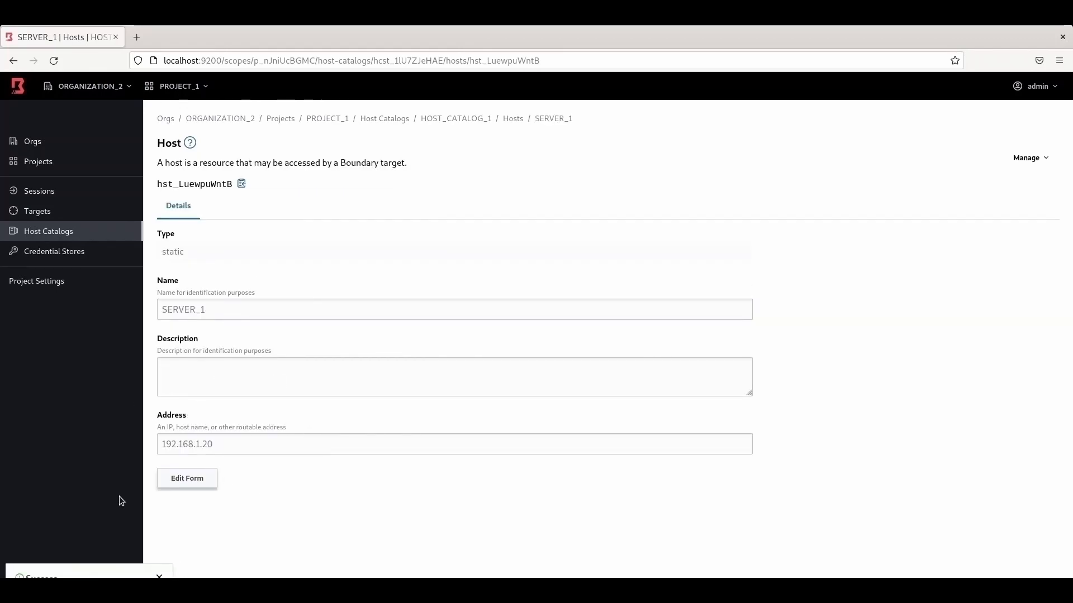
Step: Reopen HOST_CATALOG_1's hosts list and bring up its Manage options
left_click(62, 238)
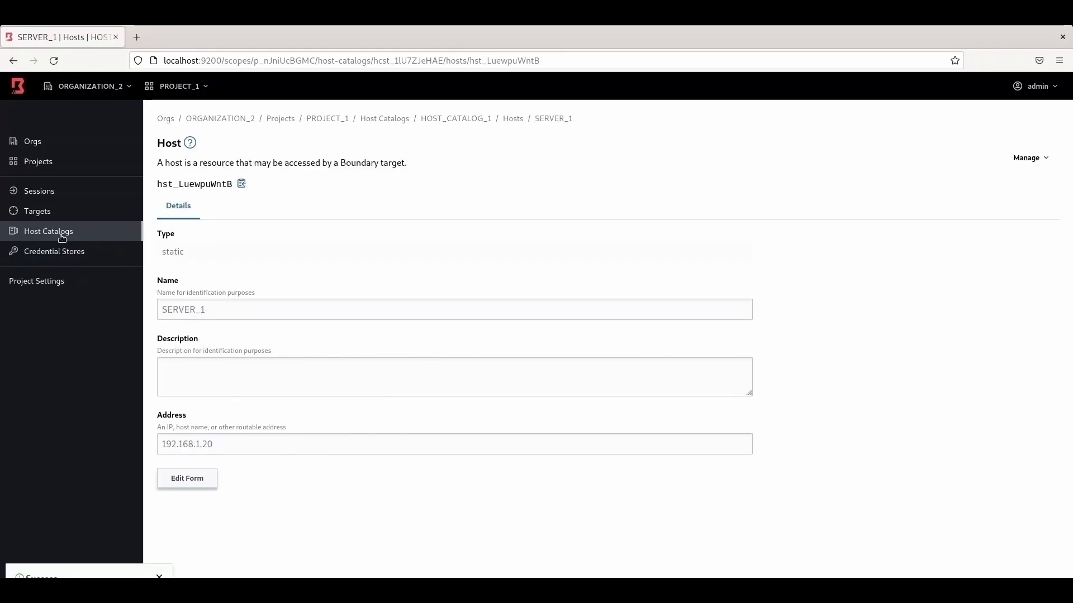
left_click(208, 219)
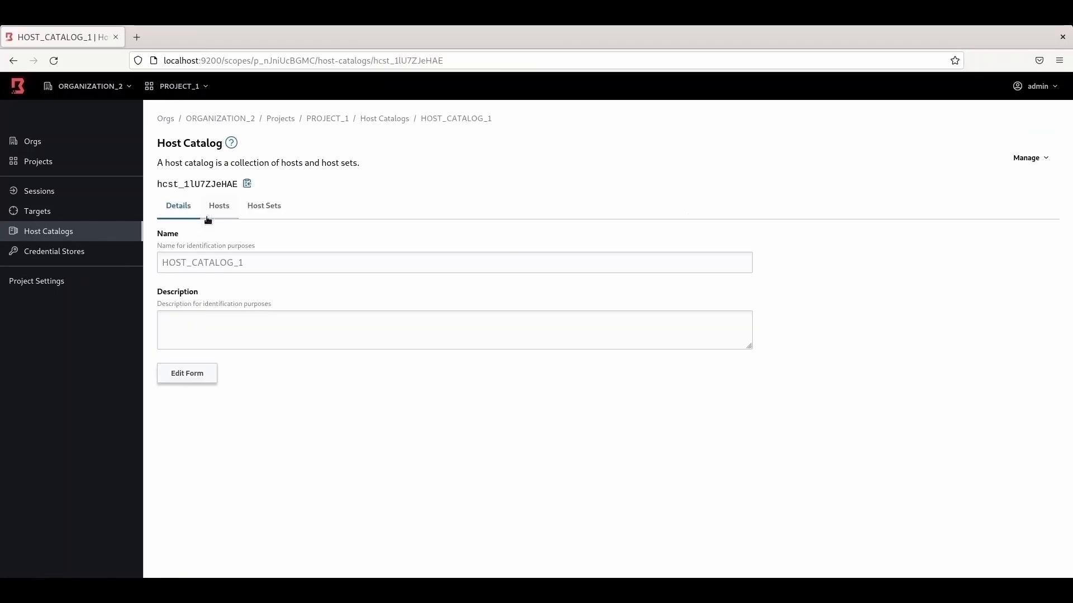
left_click(223, 207)
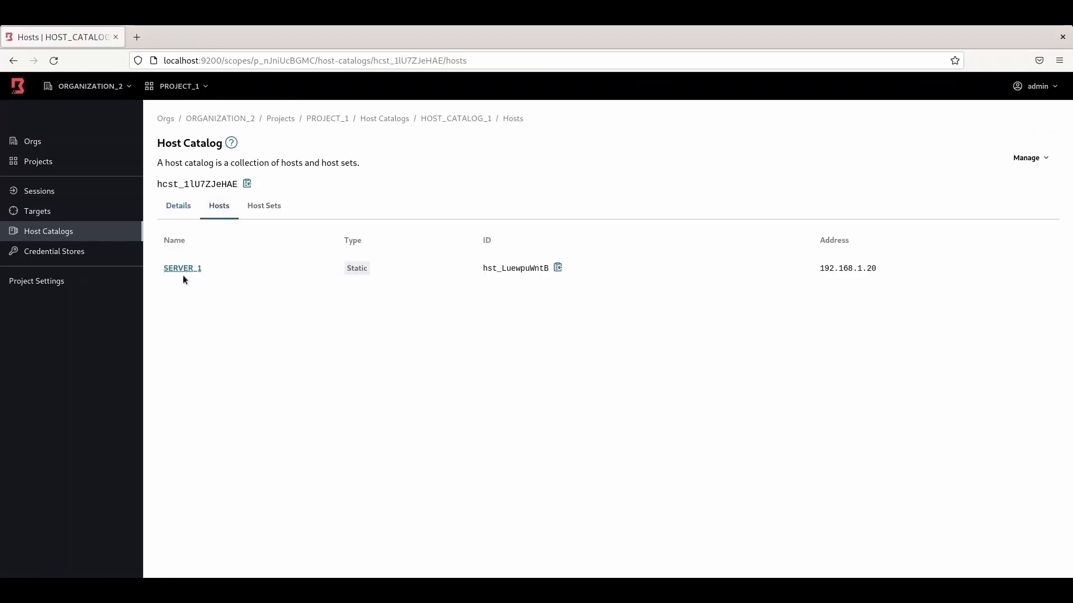
left_click(1041, 159)
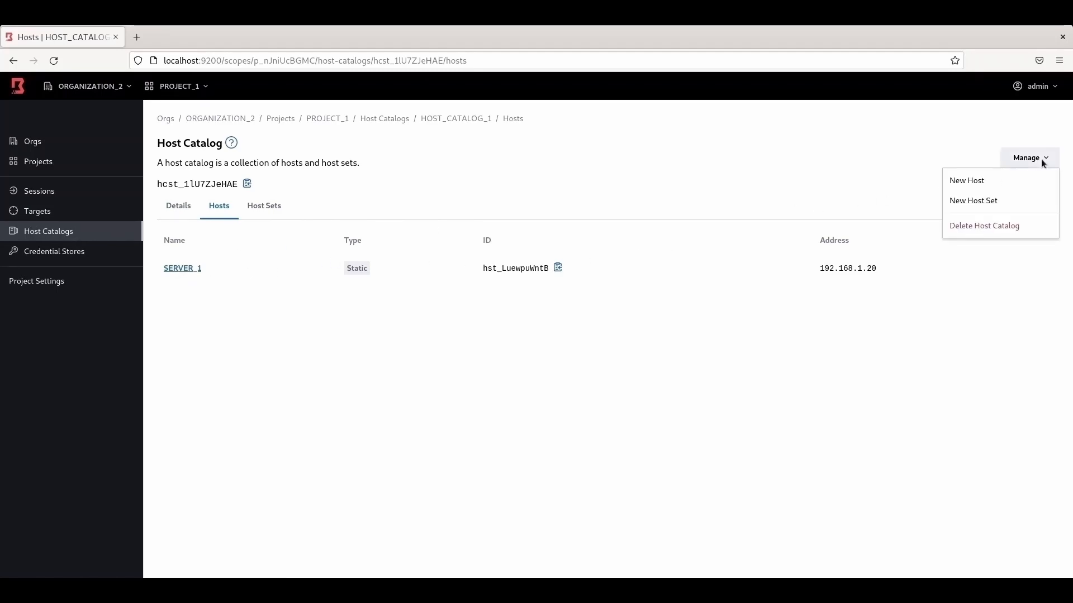
Step: Add host SERVER_2 at 192.168.1.24, then reopen HOST_CATALOG_1's hosts list
left_click(971, 187)
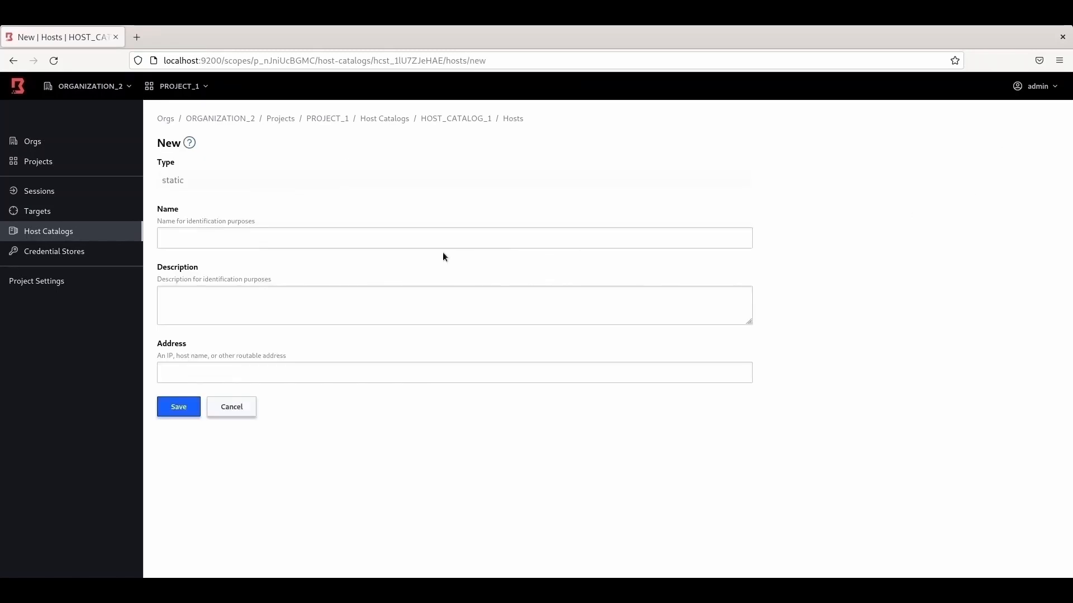
left_click(282, 241)
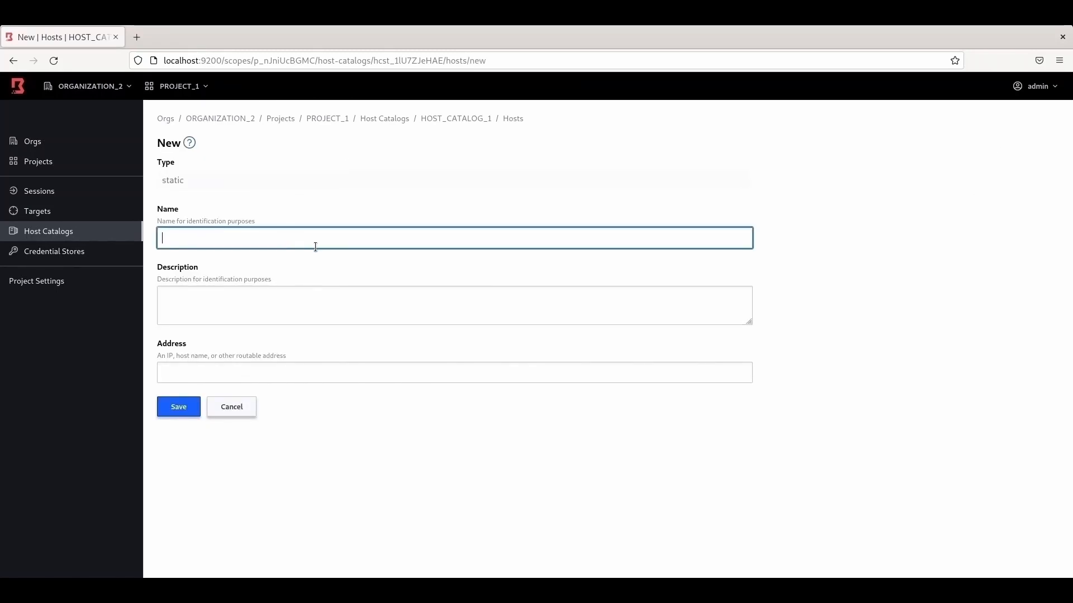
type("SERVER_2")
left_click(289, 374)
type("1")
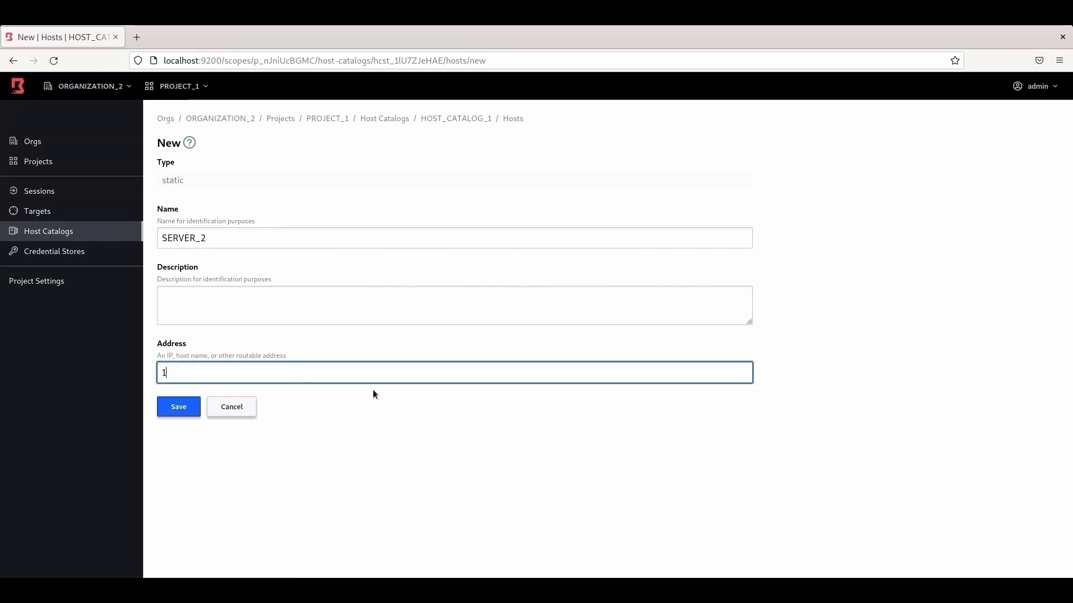
type("92.168.1")
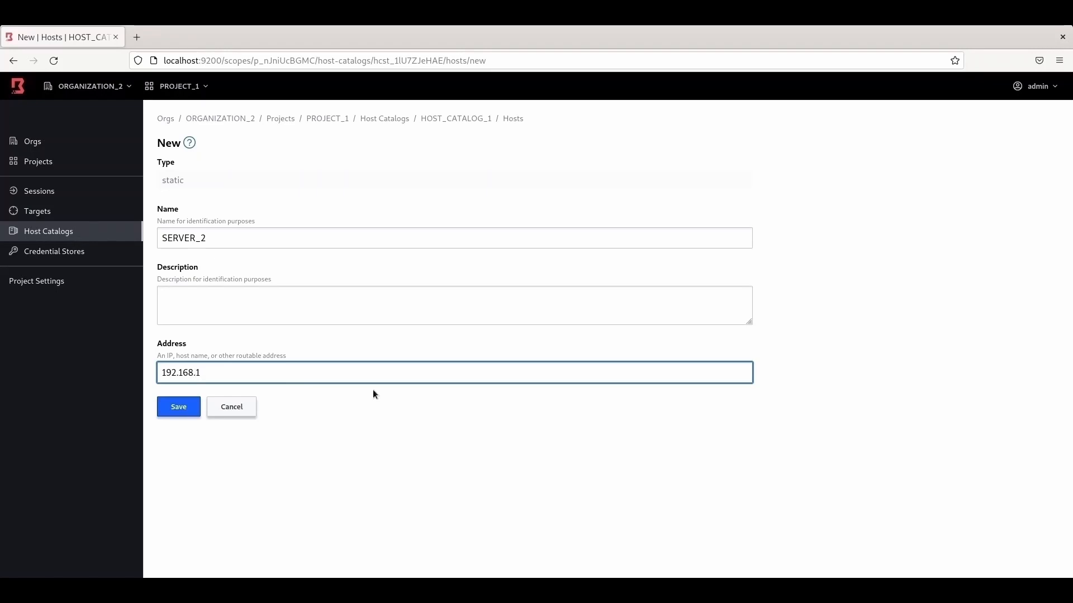
type(".24")
left_click(186, 411)
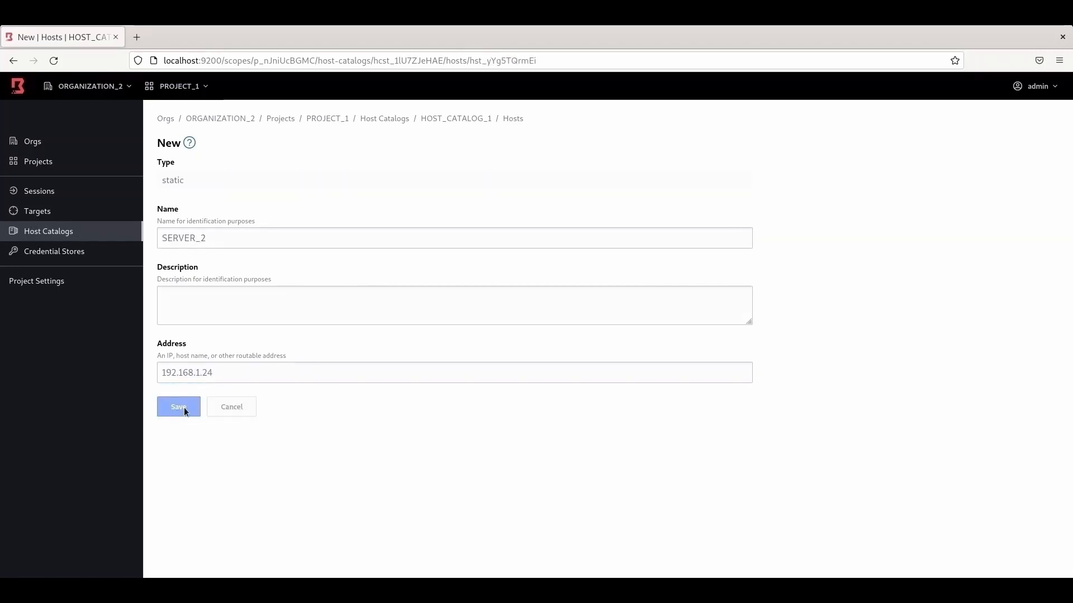
left_click(49, 231)
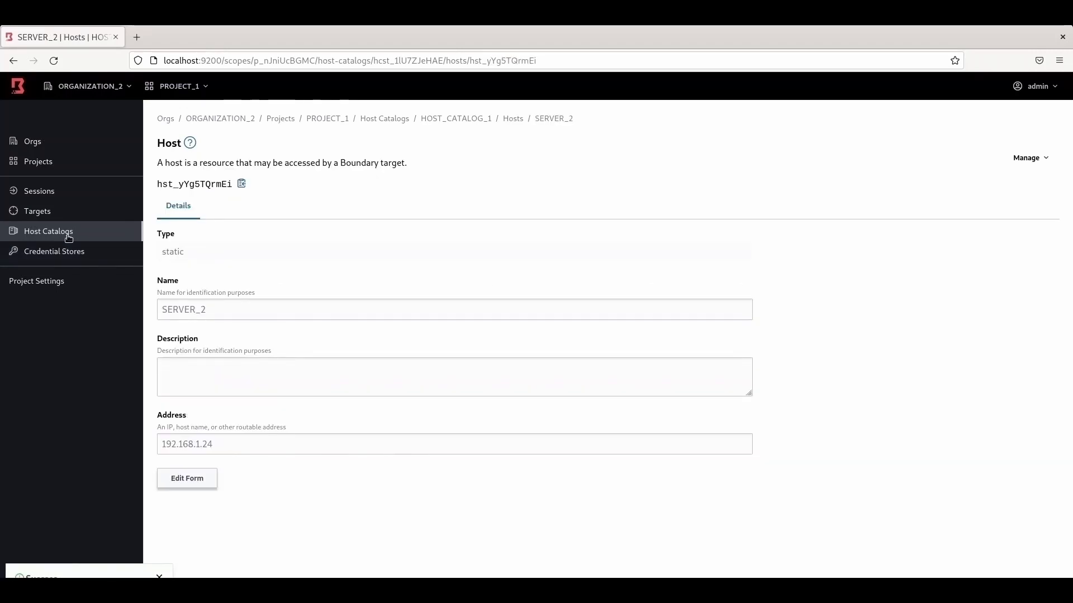
left_click(214, 218)
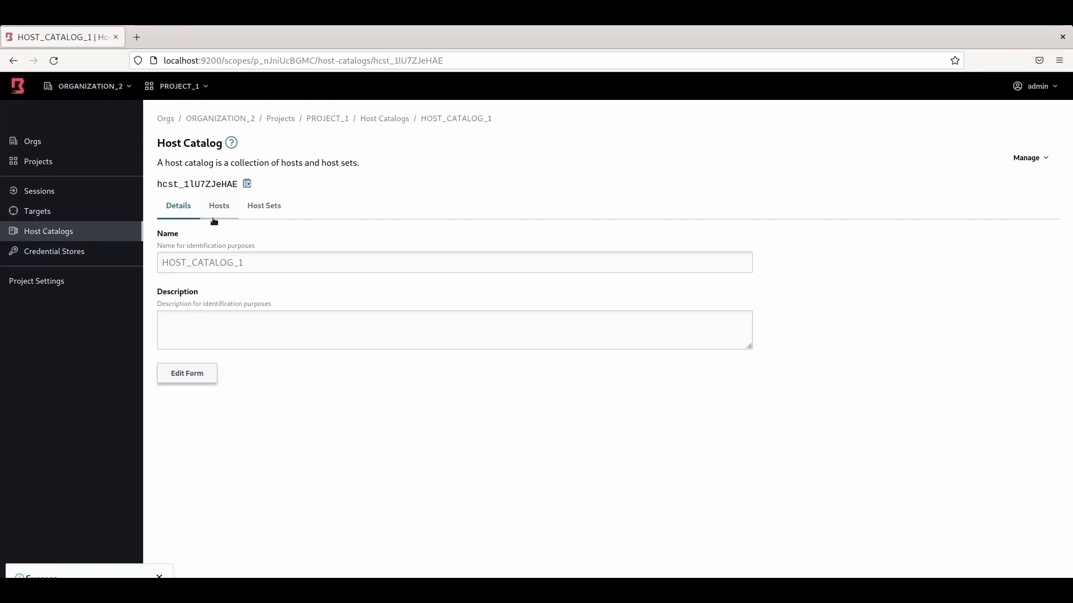
left_click(218, 207)
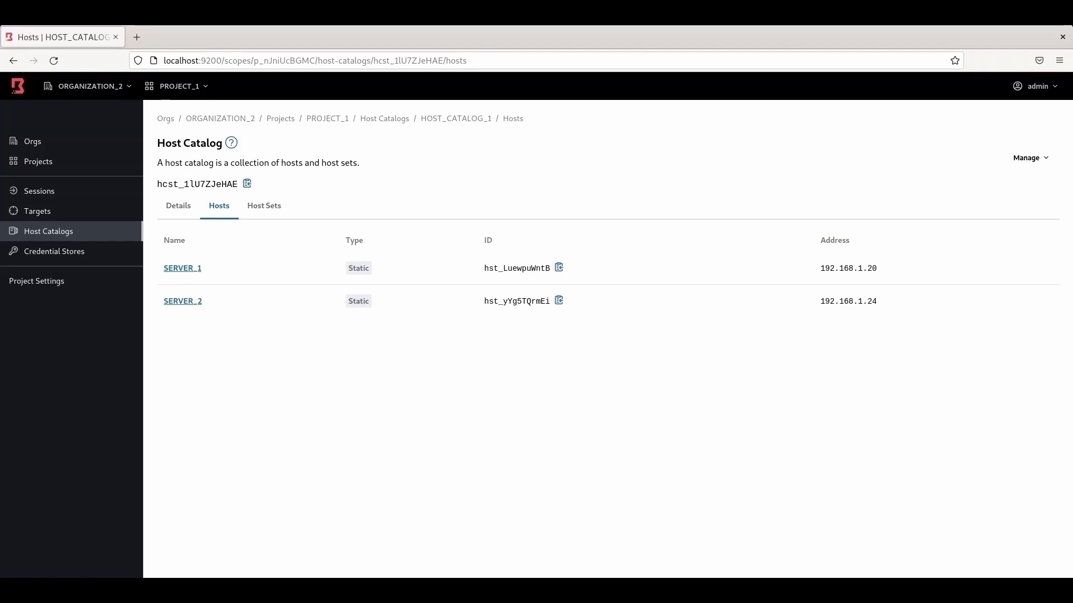
Step: Add host SERVER_3 at 192.168.1.23 via Manage > New Host, then reopen HOST_CATALOG_1's hosts
left_click(1035, 161)
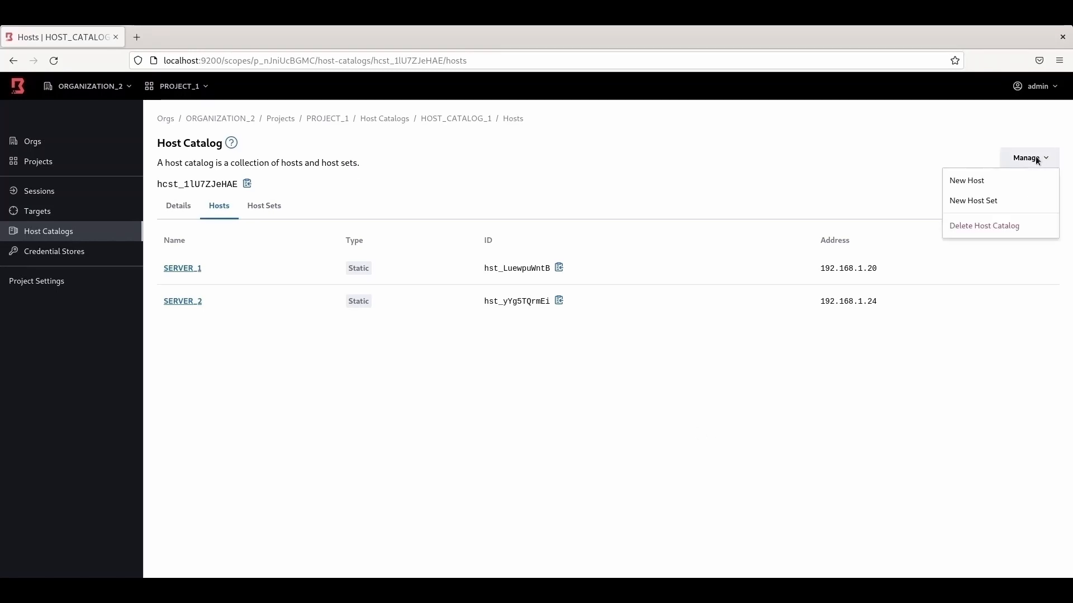
left_click(966, 182)
left_click(285, 233)
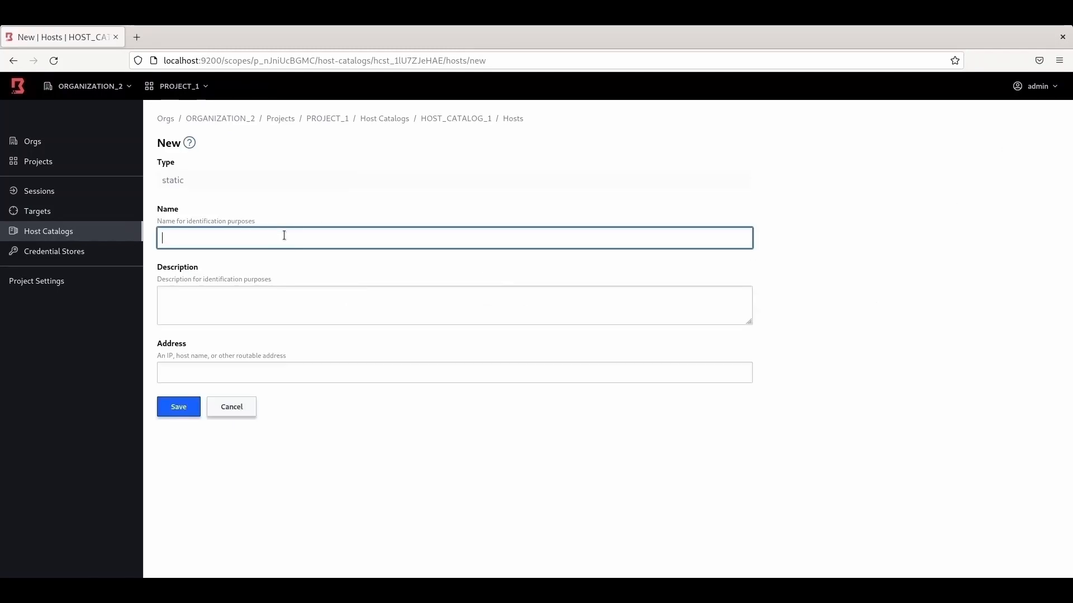
type("SERVER_3")
left_click(224, 373)
type("1")
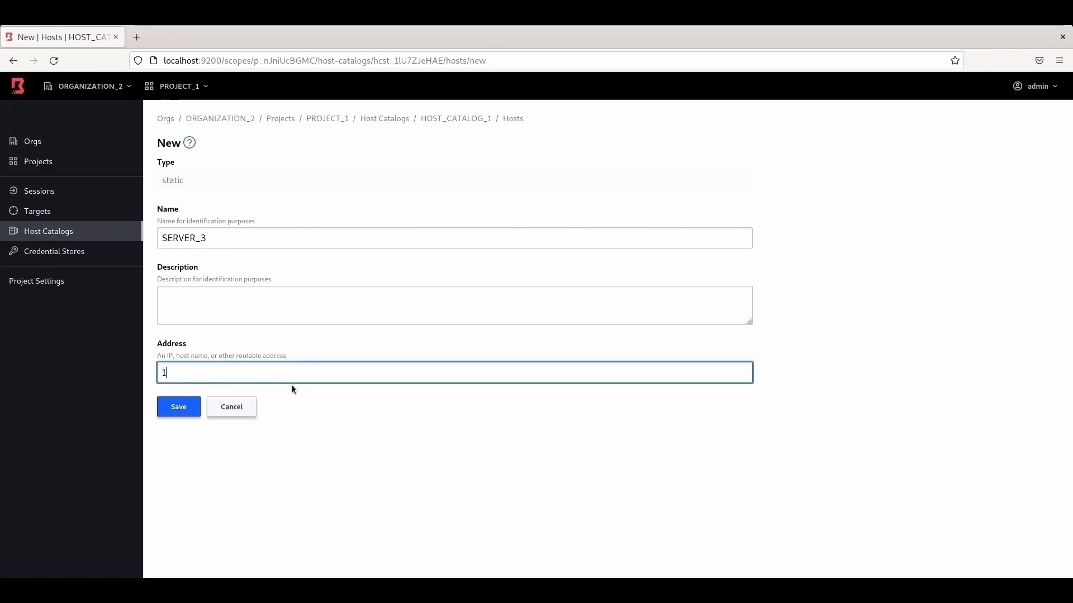
type("92.16")
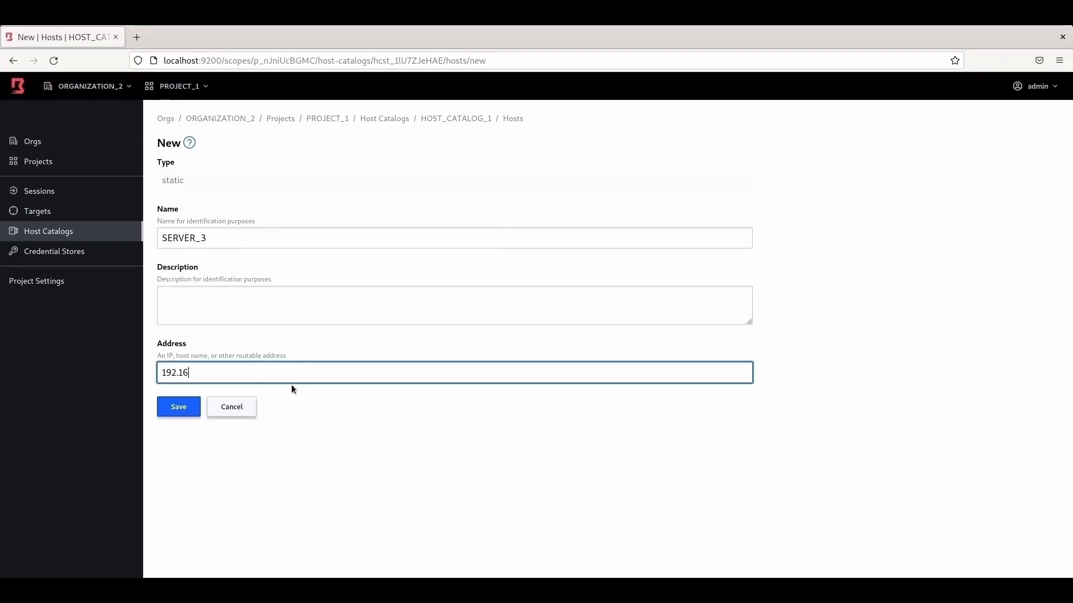
type("8.1.23")
left_click(179, 407)
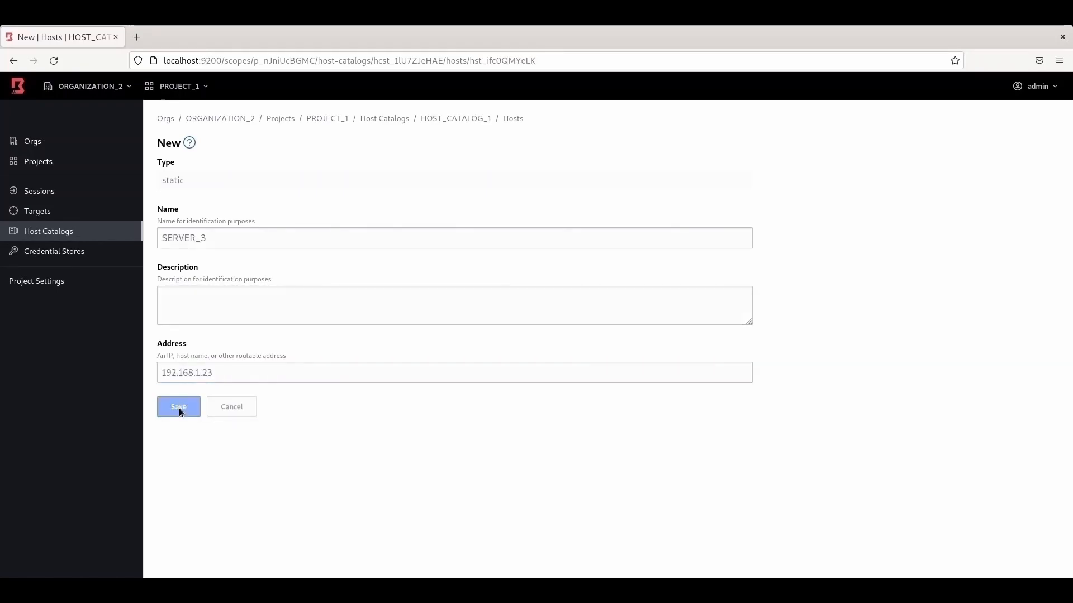
left_click(63, 234)
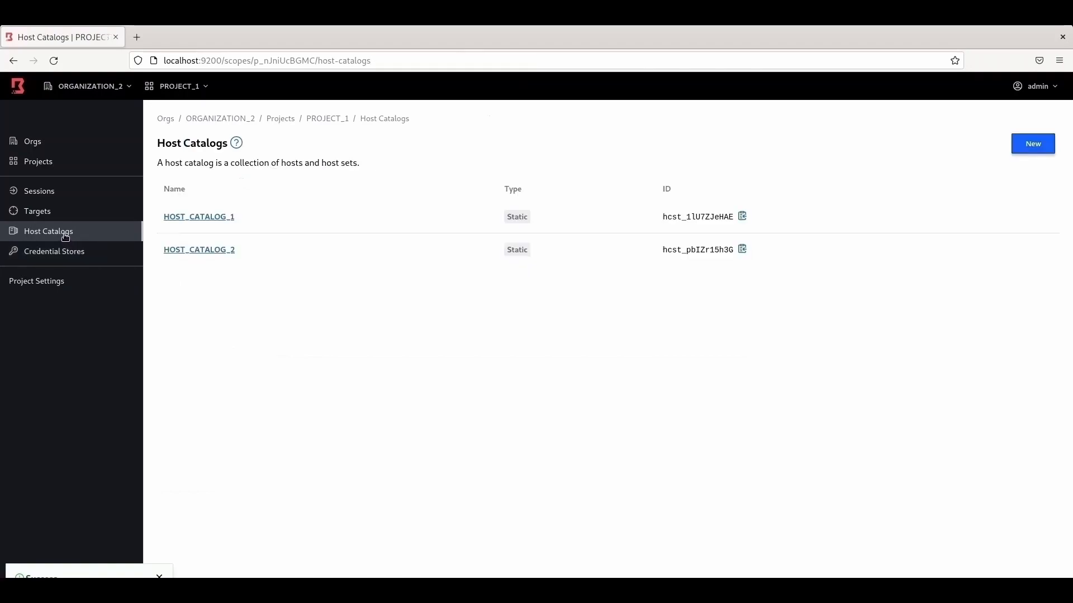
left_click(225, 220)
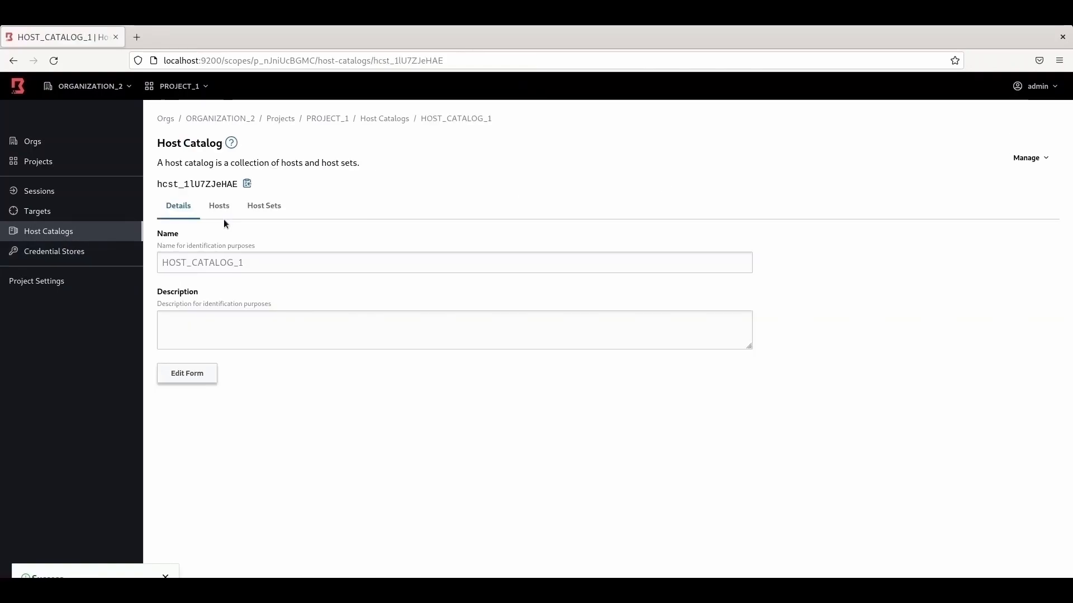
left_click(226, 208)
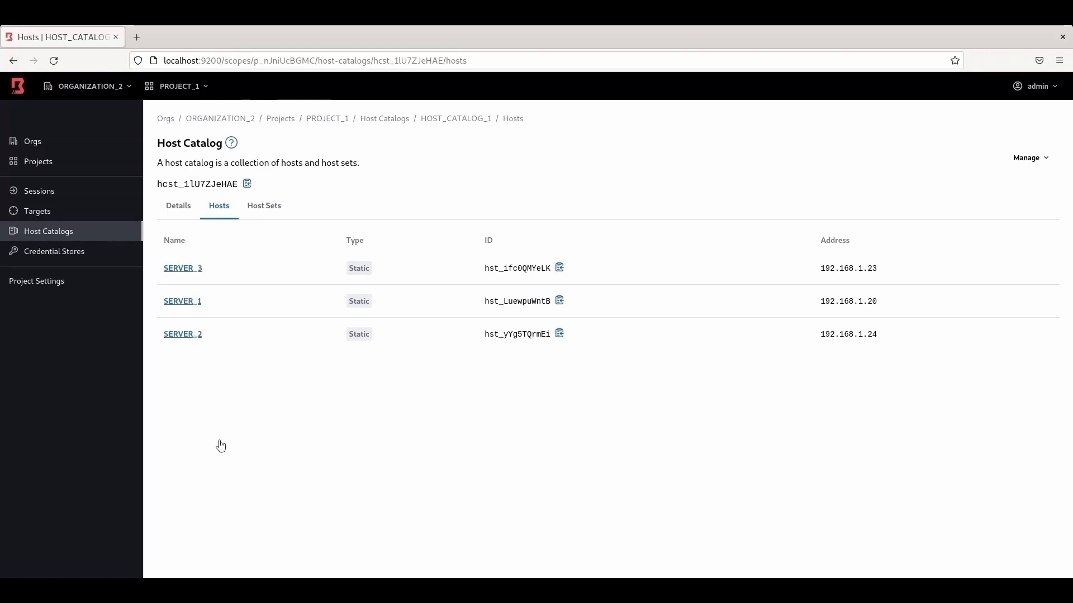
Step: Create host SERVER_4 with address 192.168.1.26 in HOST_CATALOG_2
left_click(64, 236)
left_click(216, 251)
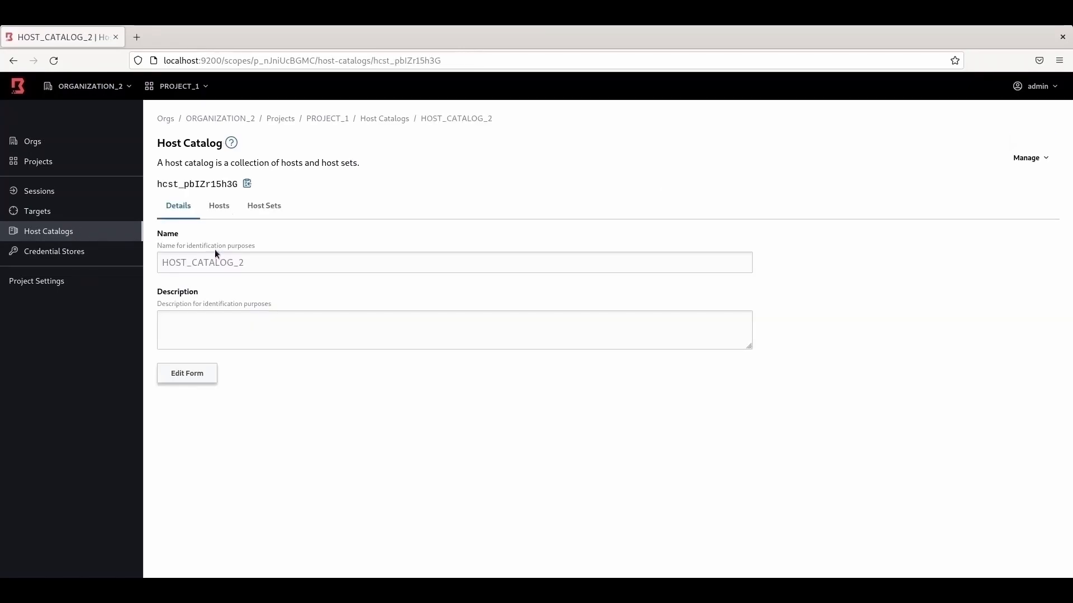
left_click(227, 210)
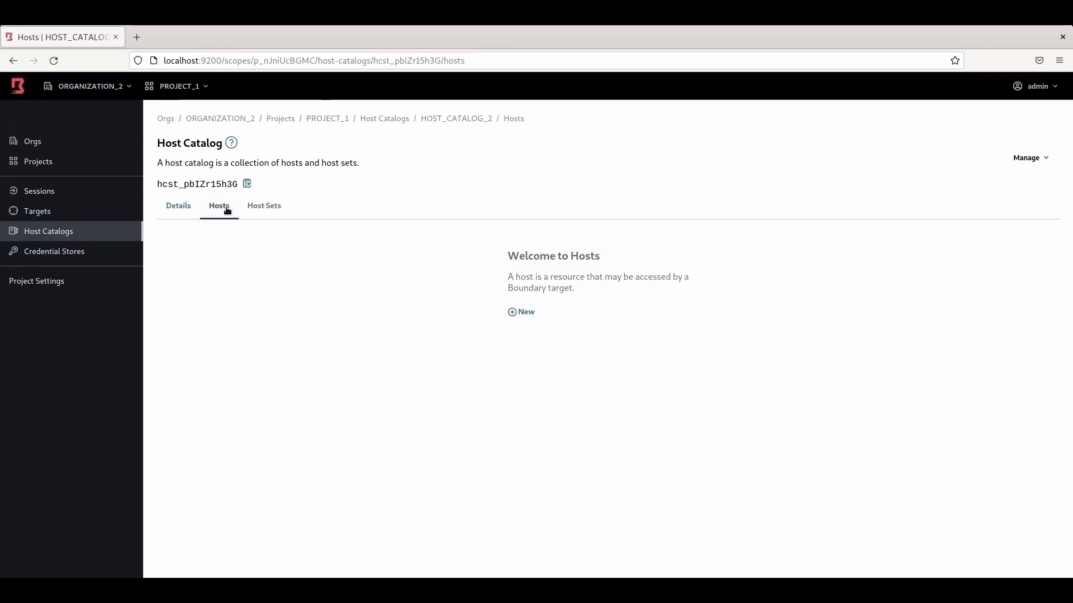
left_click(533, 316)
left_click(302, 239)
type("SE")
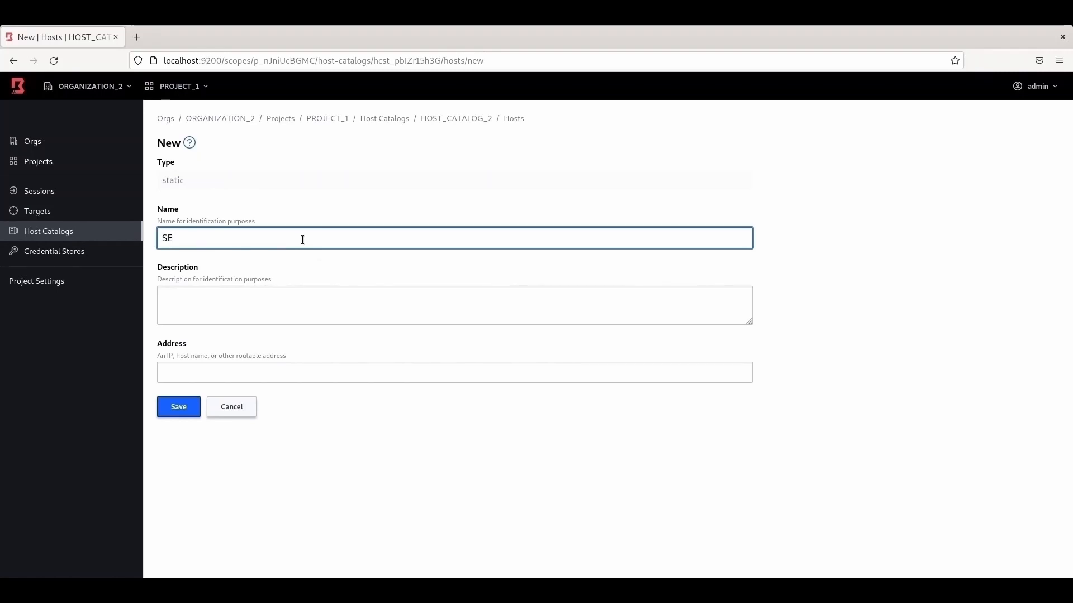
type("RVER_4")
left_click(255, 374)
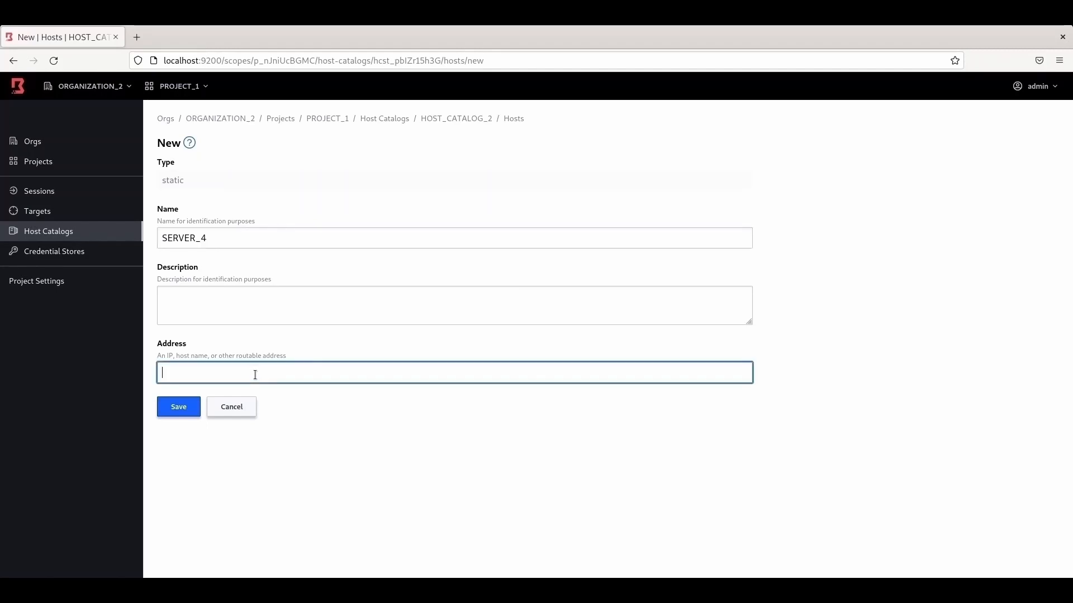
type("192.")
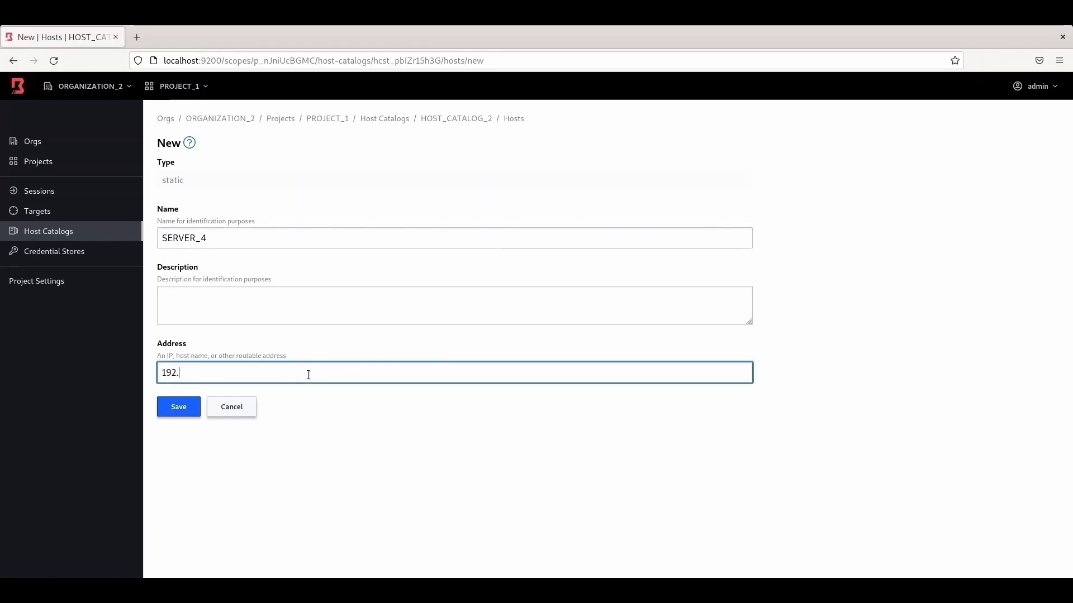
type("168.")
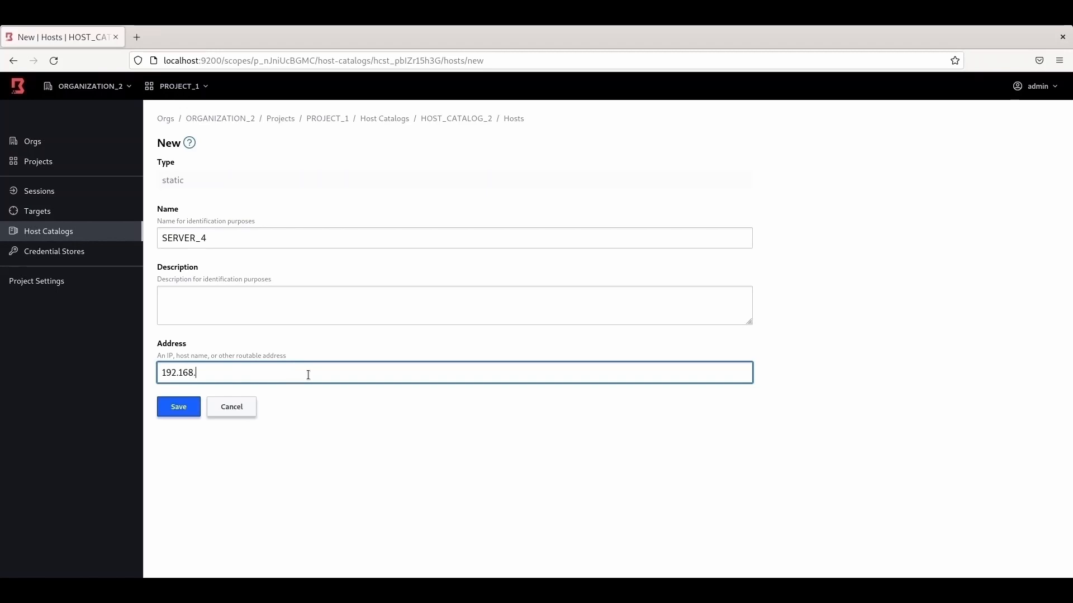
type("1.26")
left_click(181, 408)
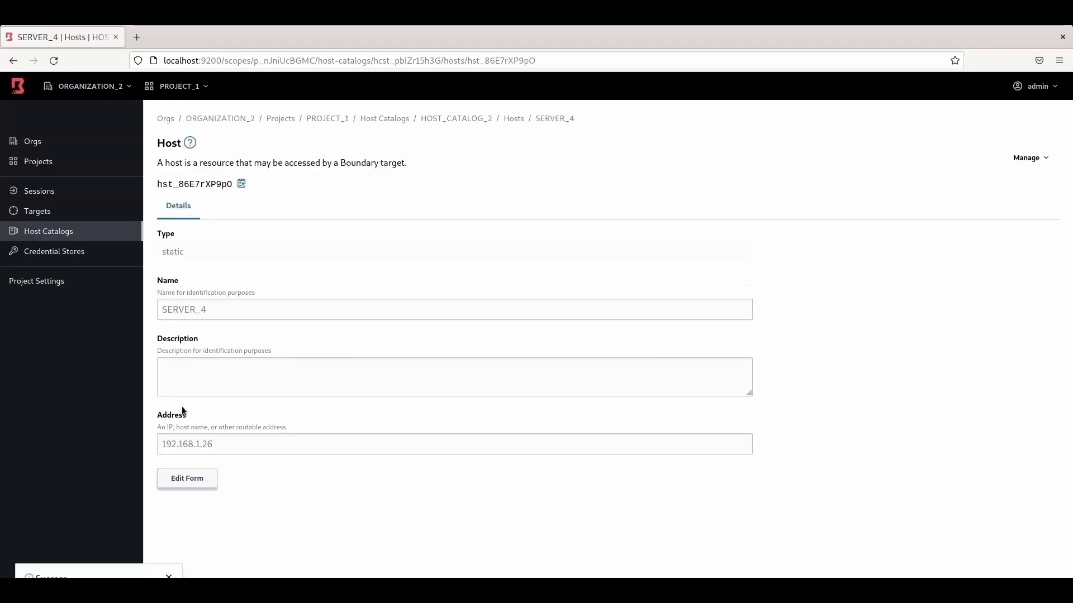
Step: Reopen HOST_CATALOG_2's hosts list to confirm SERVER_4 is there
left_click(62, 232)
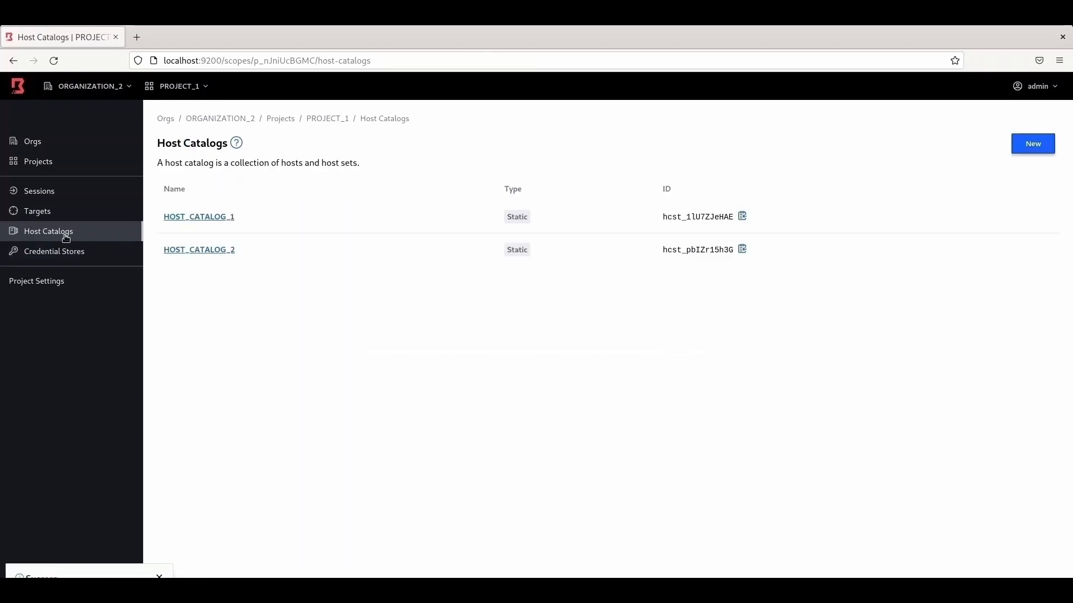
left_click(203, 252)
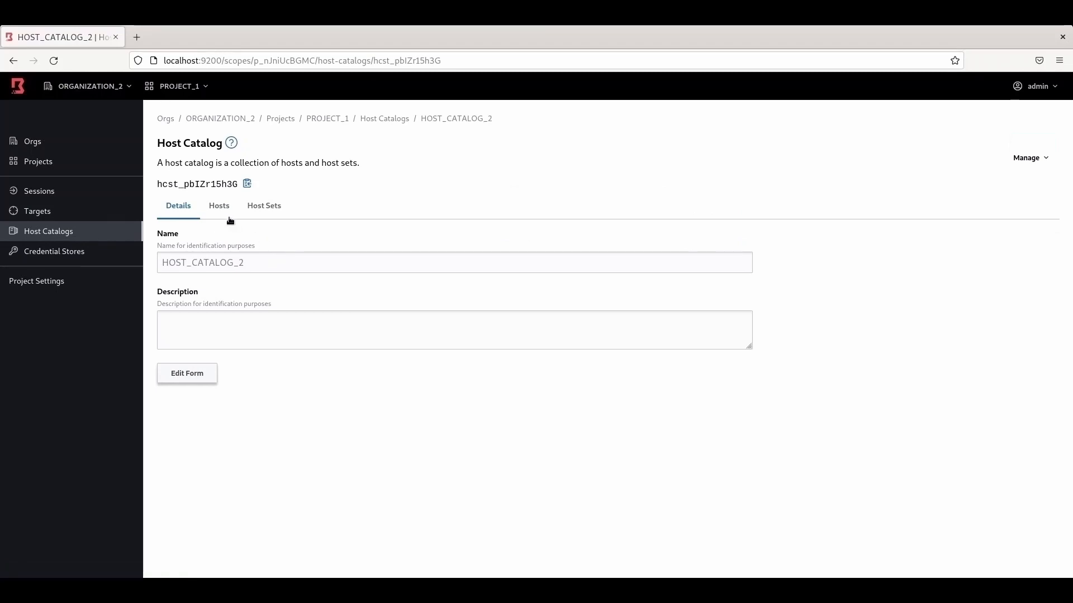
left_click(221, 208)
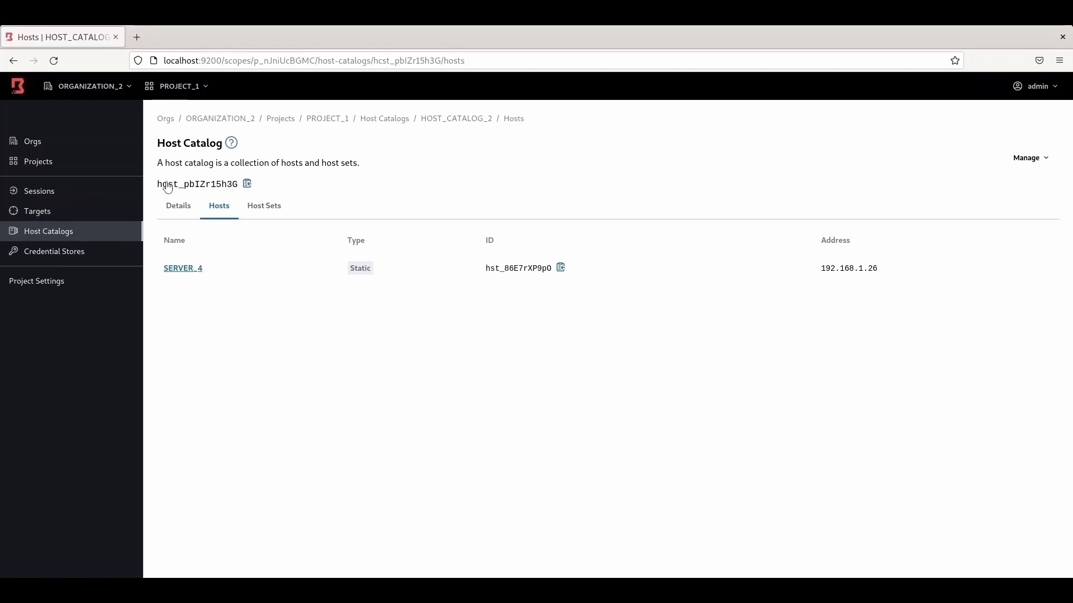
Step: Open the hosts list of HOST_CATALOG_3 in PROJECT_2
left_click(290, 122)
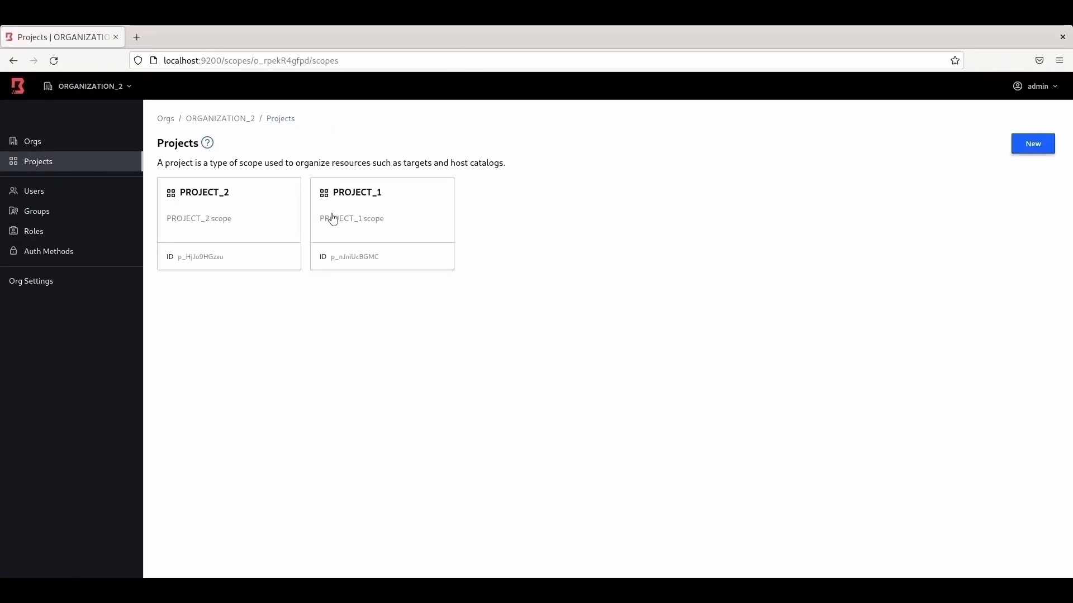
left_click(207, 194)
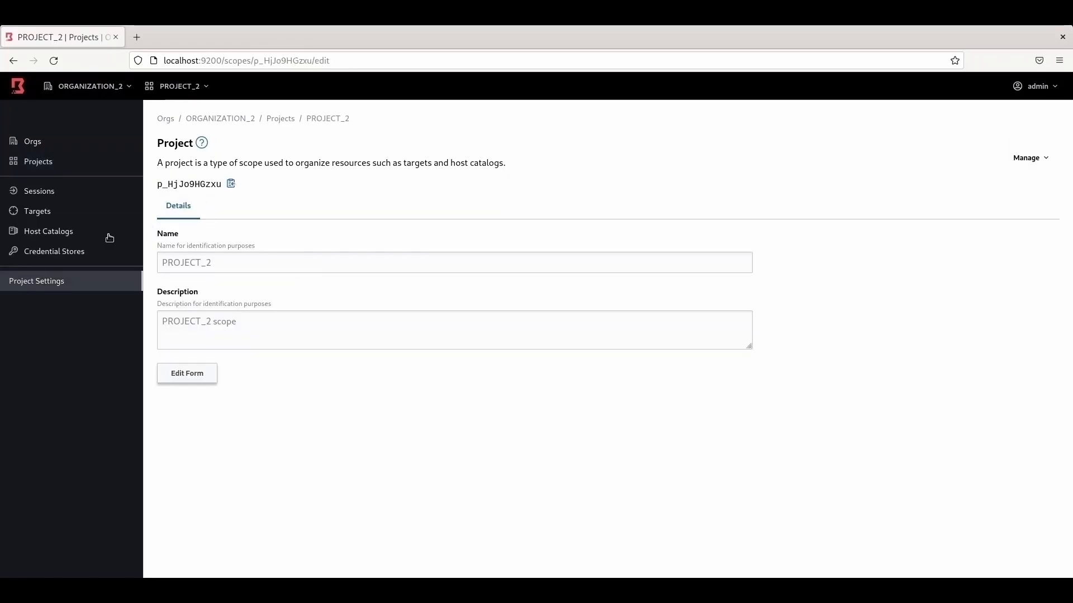
left_click(71, 235)
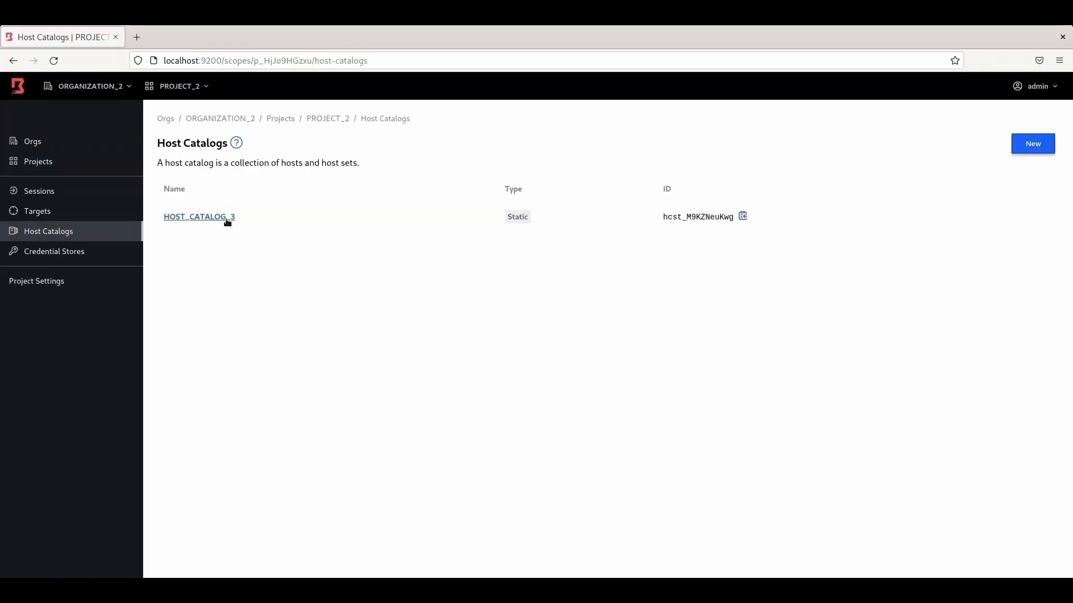
left_click(224, 222)
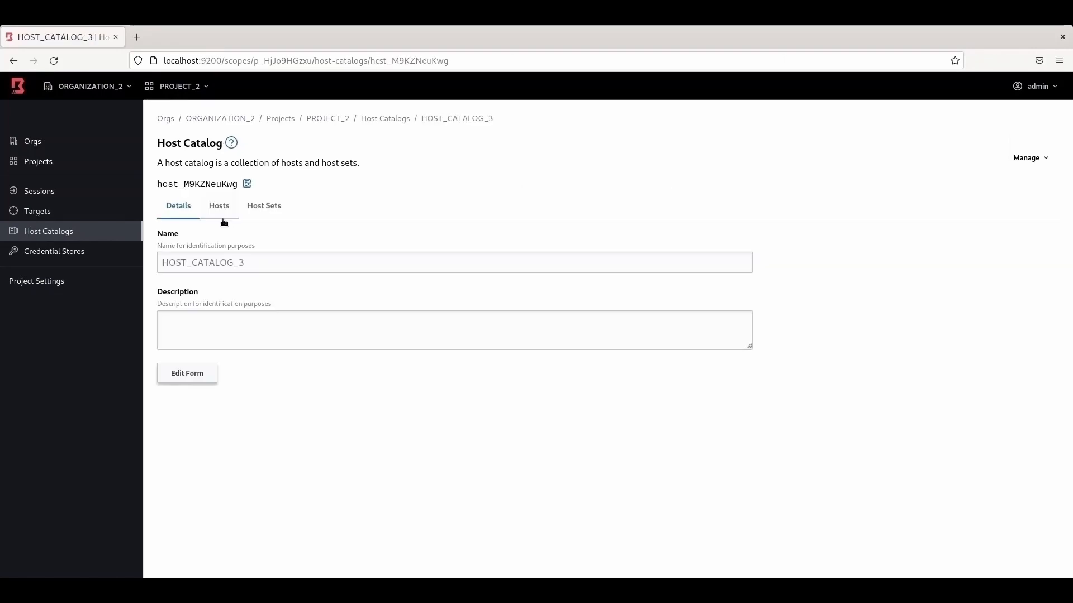
left_click(223, 209)
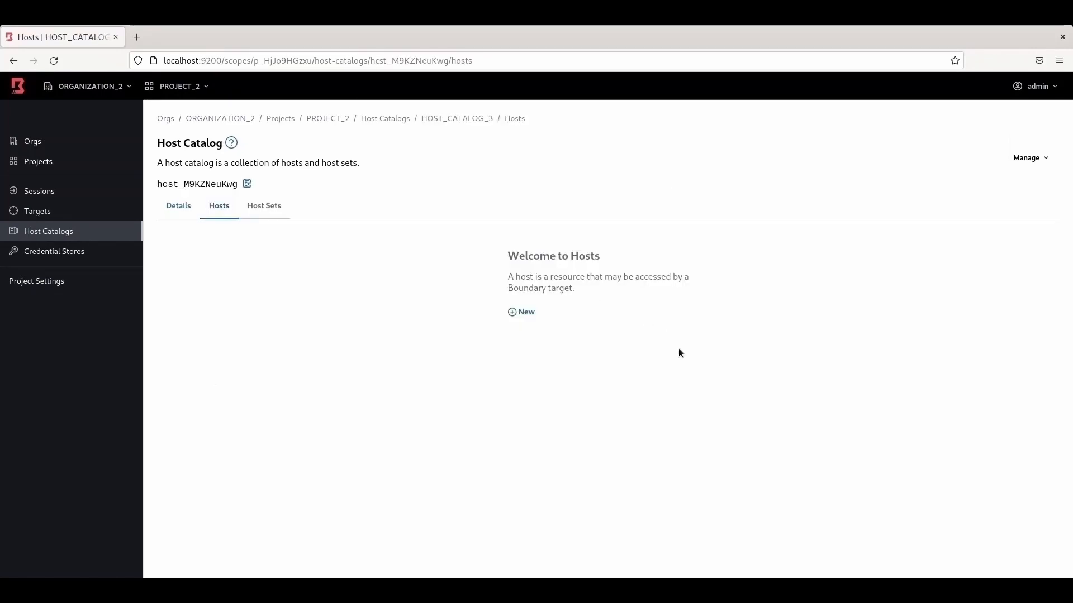
Step: Create host SERVER_5 at 192.168.1.22 and recheck HOST_CATALOG_3's hosts
left_click(526, 312)
left_click(255, 237)
type("SERVER_5")
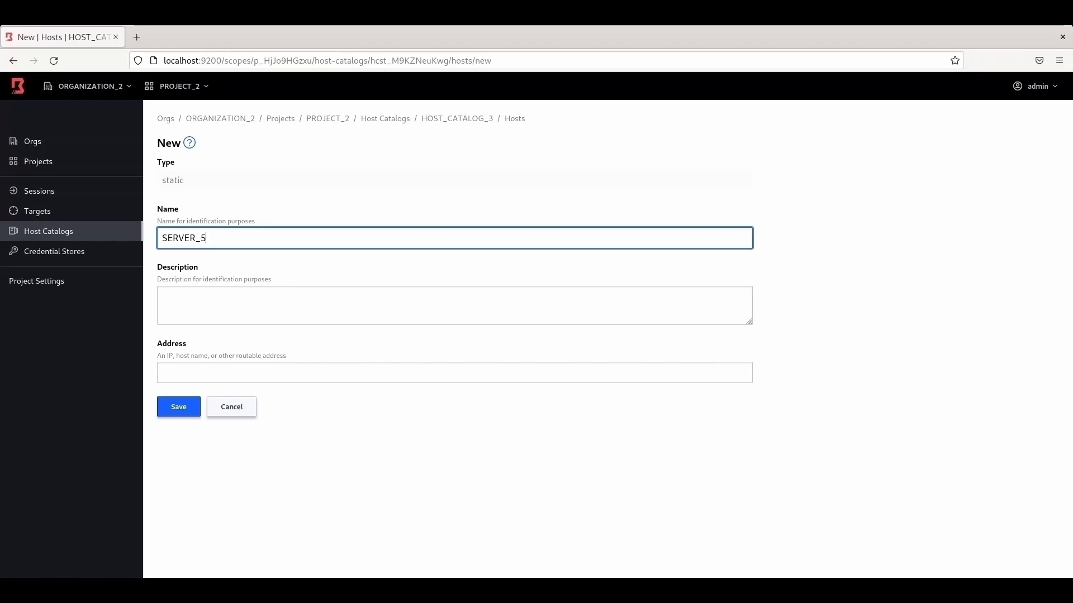
left_click(196, 374)
type("19")
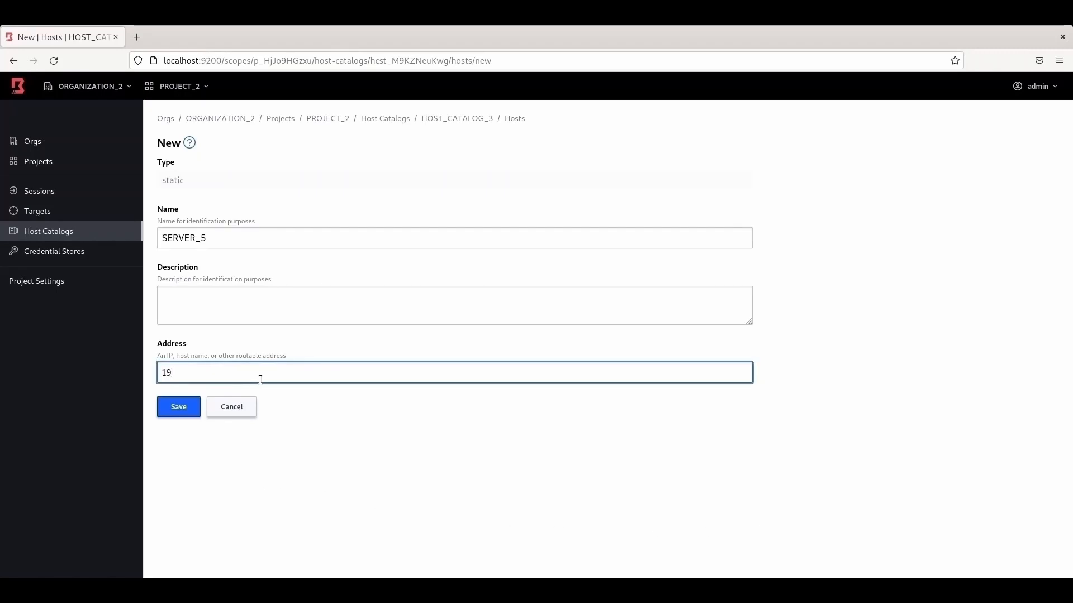
type("2.168.1.22")
left_click(186, 417)
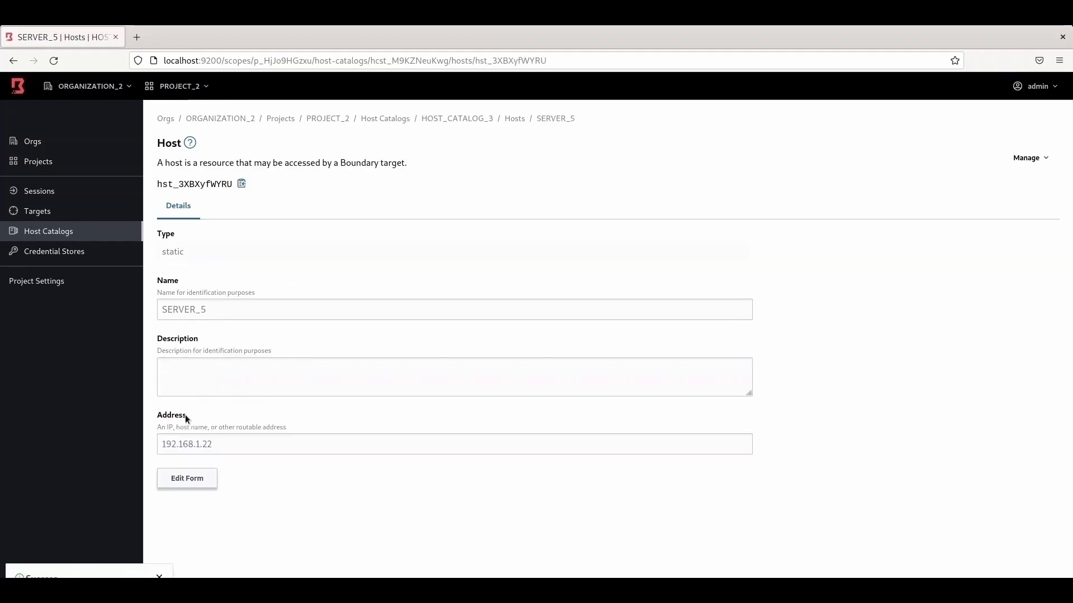
left_click(79, 232)
left_click(203, 219)
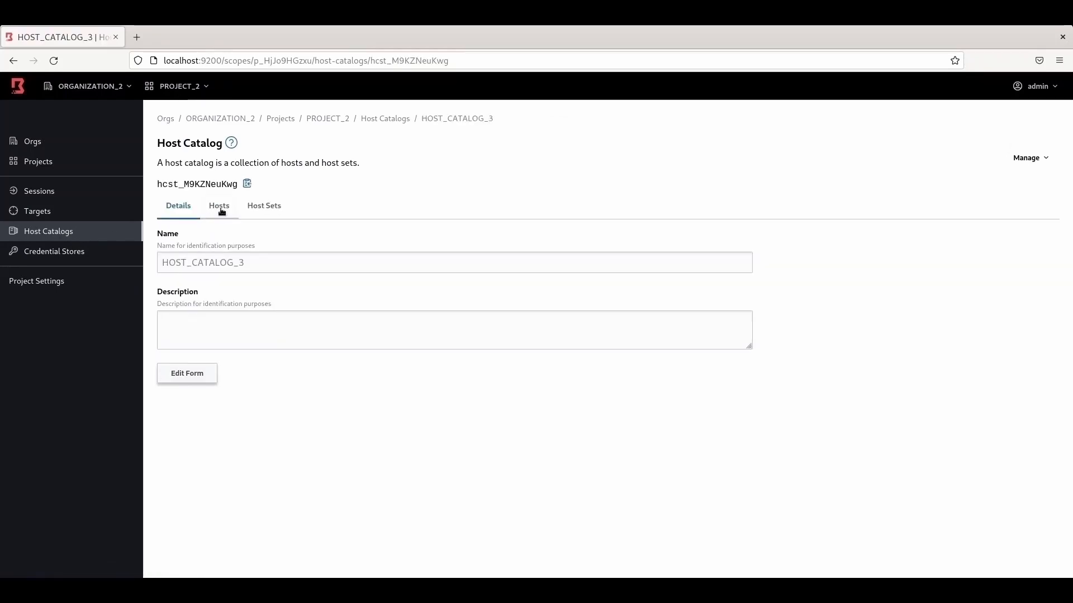
left_click(220, 208)
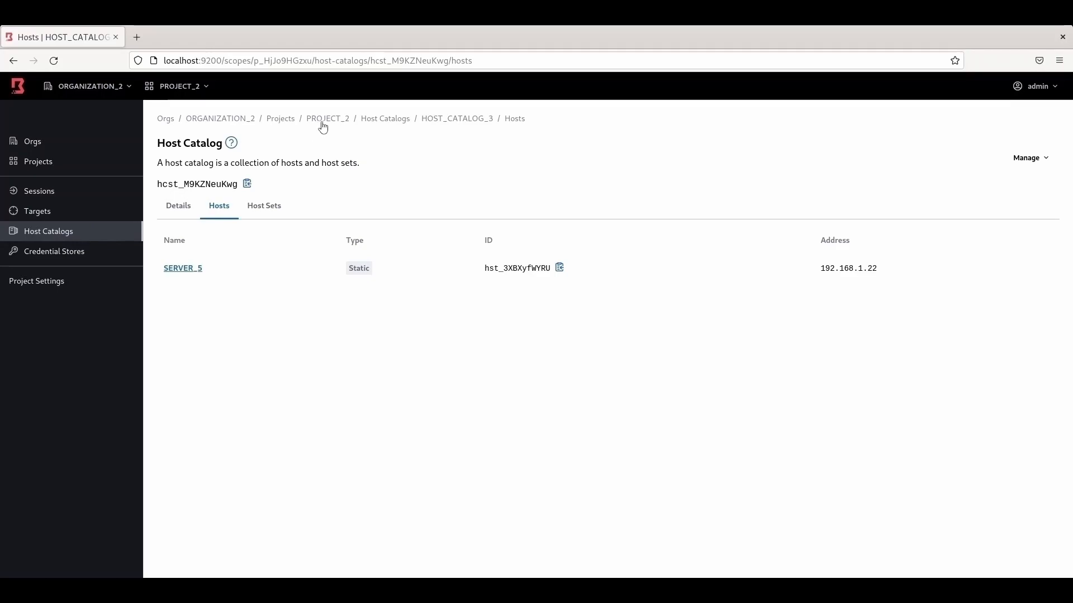
Step: Go to PROJECT_1's HOST_CATALOG_1, review its three hosts, then show its Host Sets page
left_click(286, 119)
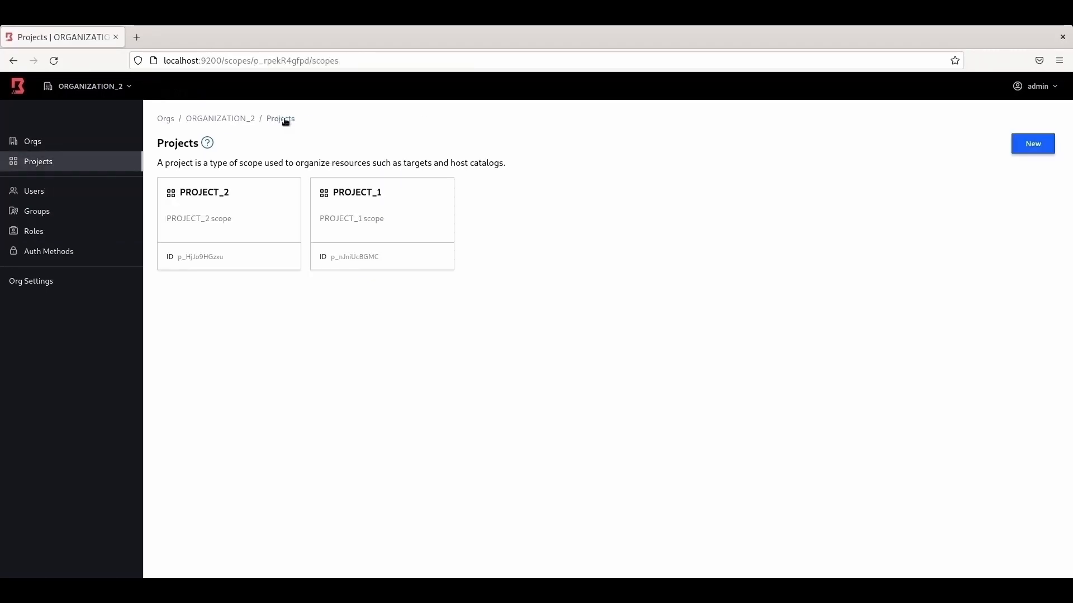
left_click(370, 193)
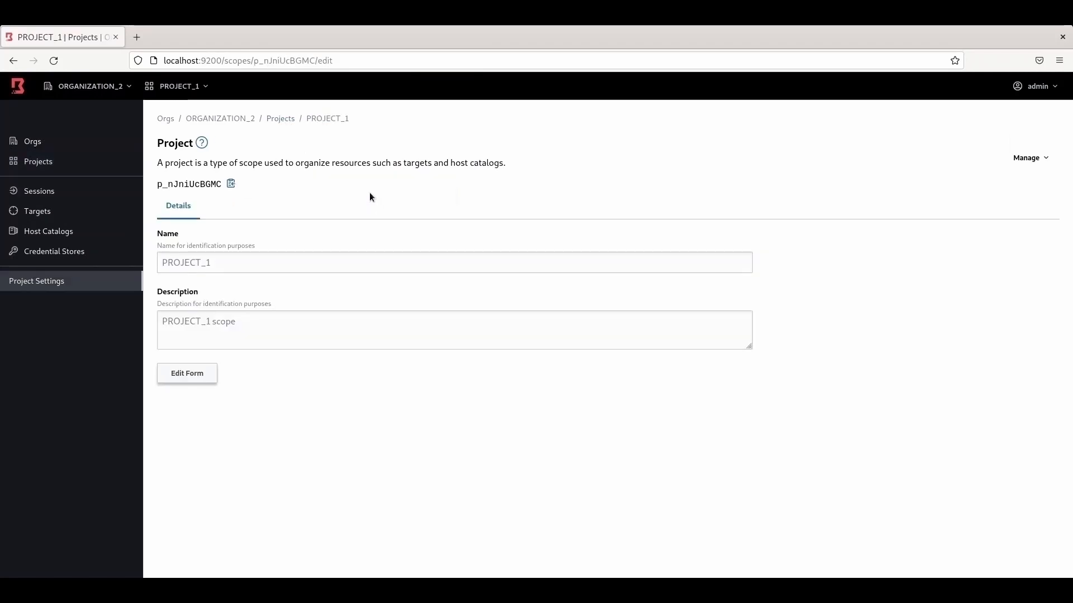
left_click(61, 239)
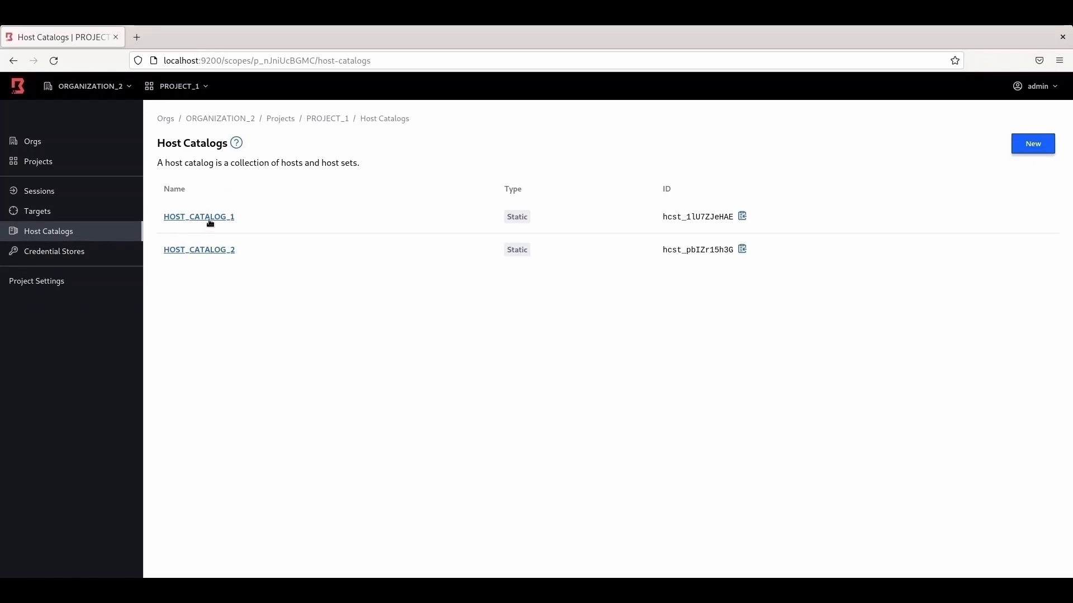
left_click(218, 221)
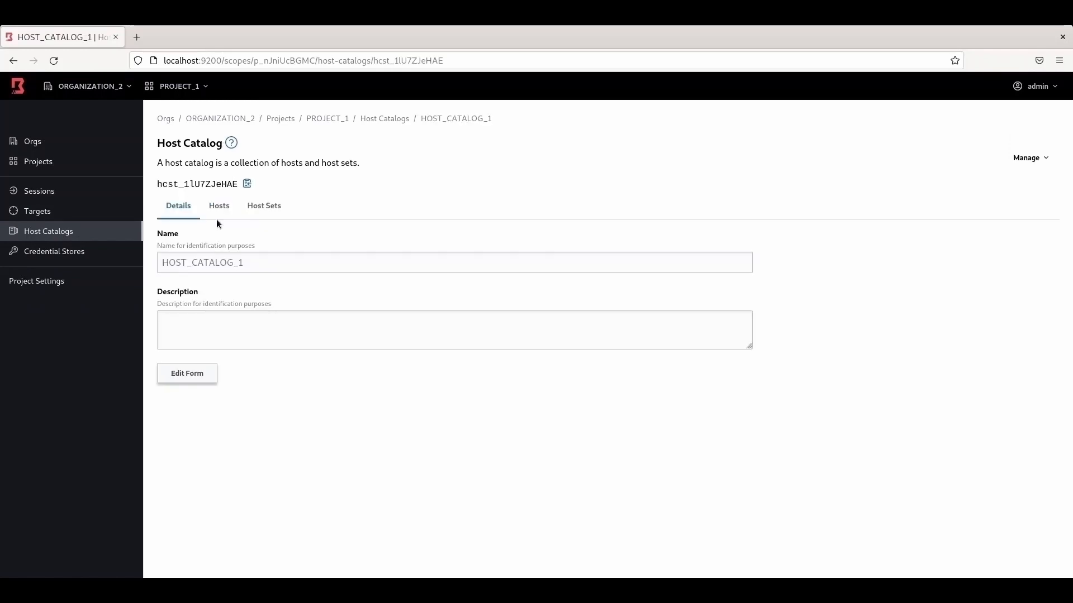
left_click(221, 208)
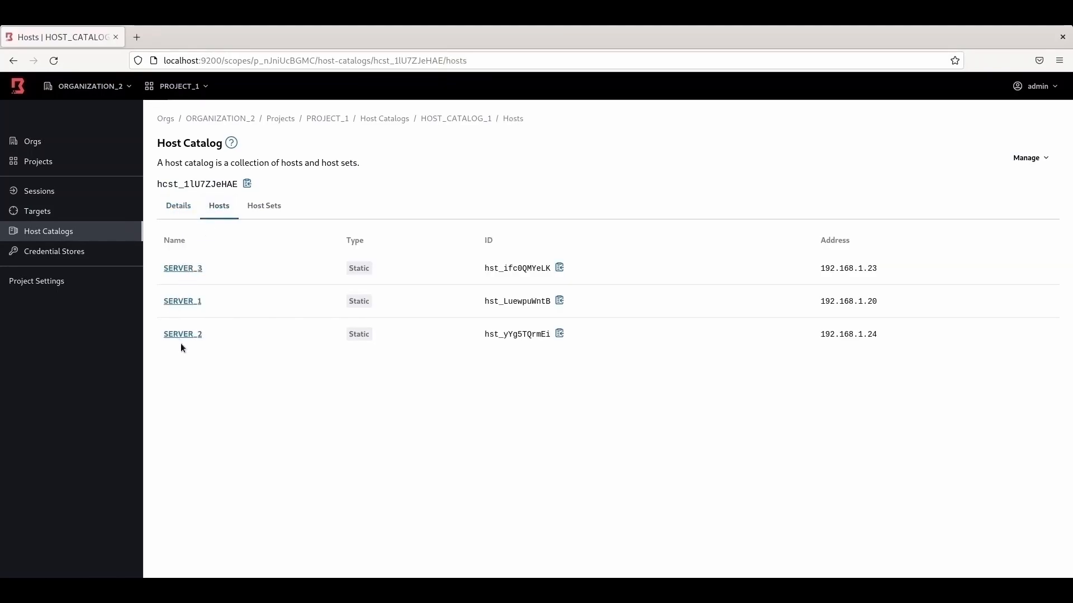
left_click(267, 209)
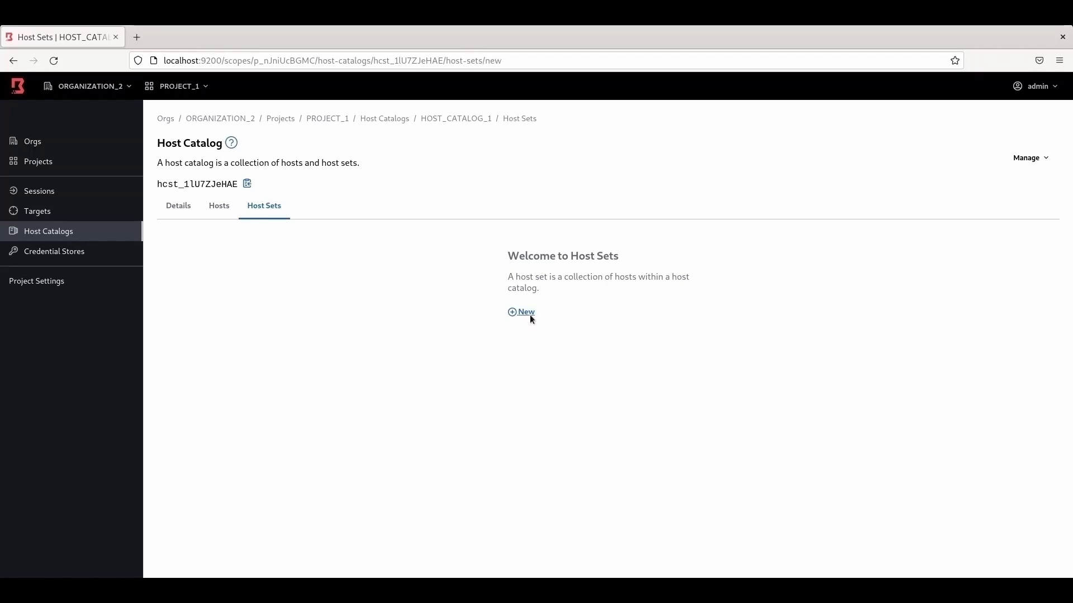
Step: Save a new host set named HOST_SET_1 in HOST_CATALOG_1
left_click(528, 313)
left_click(261, 194)
type("host")
key("BackSpace")
key("BackSpace")
key("BackSpace")
key("BackSpace")
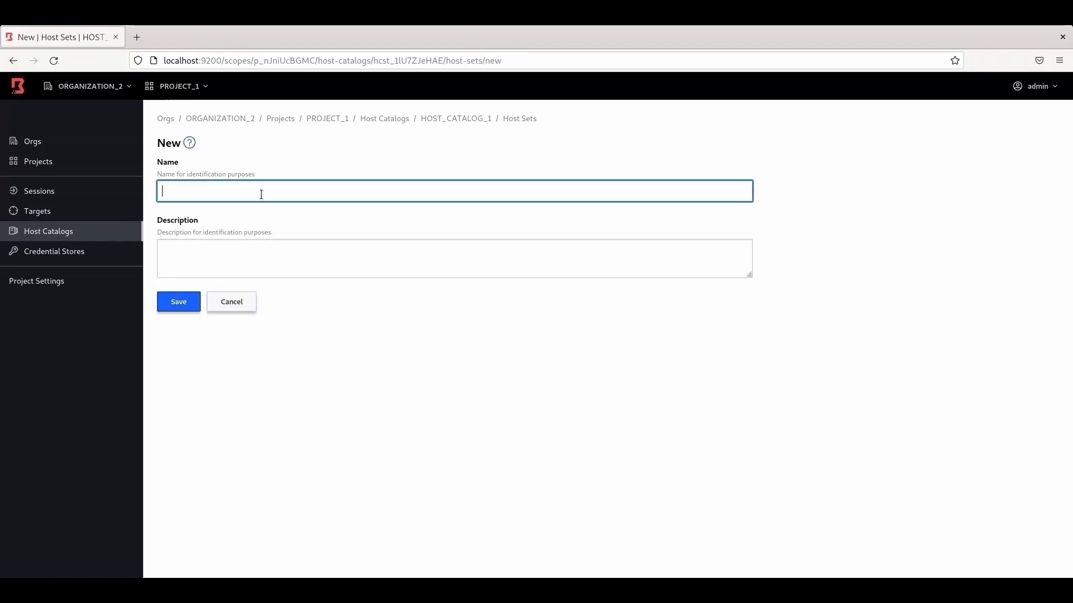
type("HOST_SET_1")
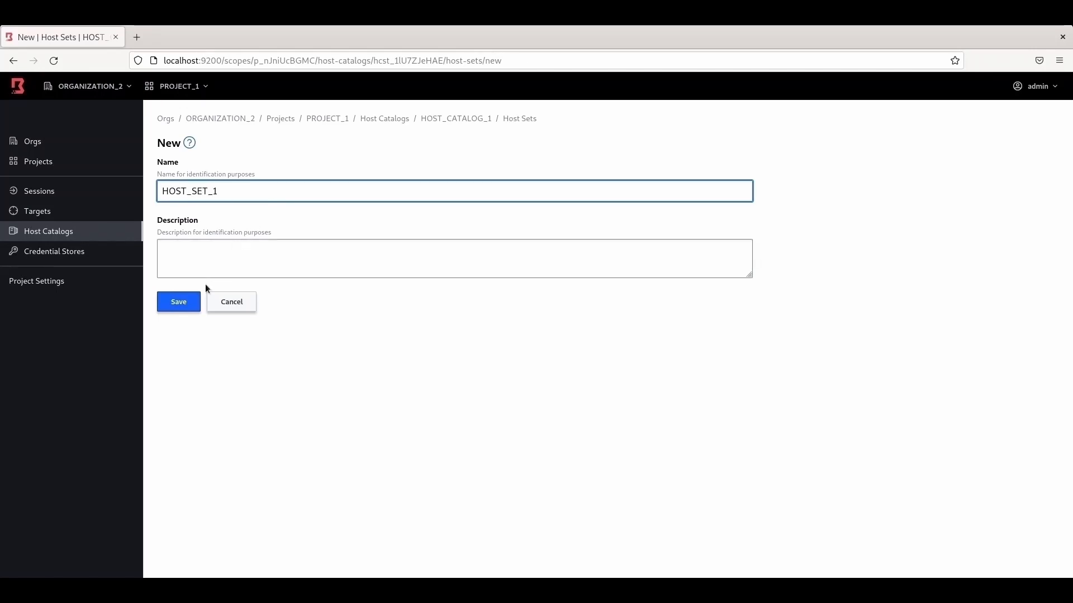
left_click(179, 303)
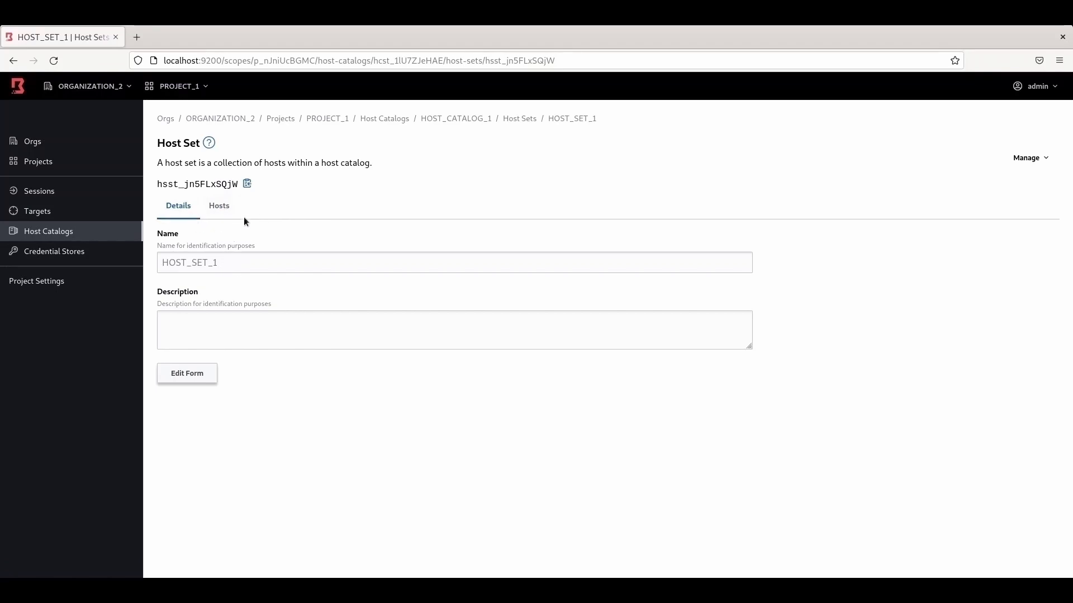
Step: Add existing hosts SERVER_1 and SERVER_2 to HOST_SET_1 and view its hosts
left_click(219, 210)
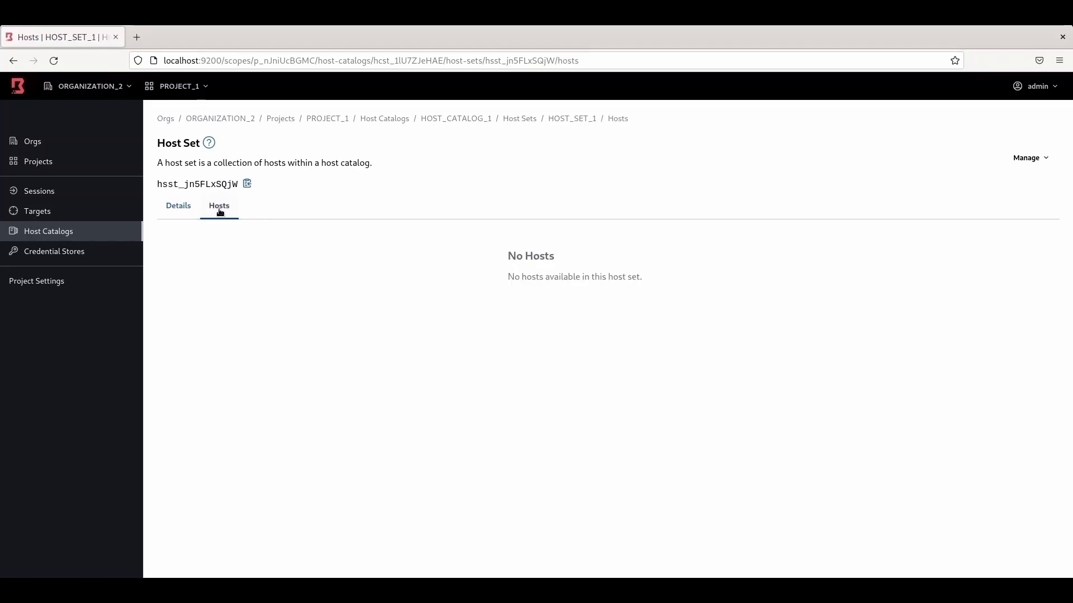
left_click(1037, 159)
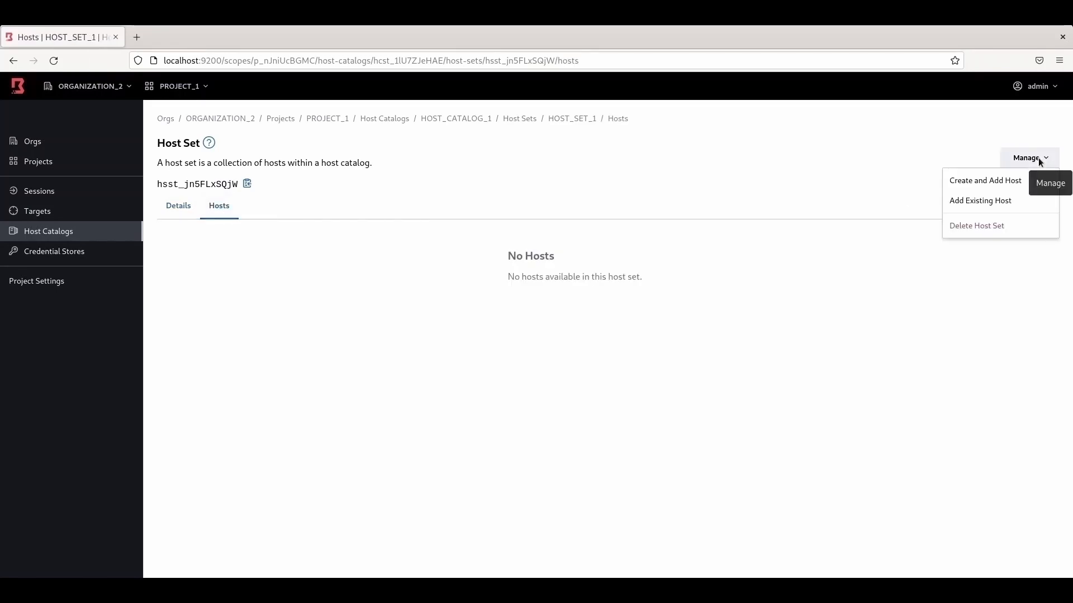
left_click(979, 202)
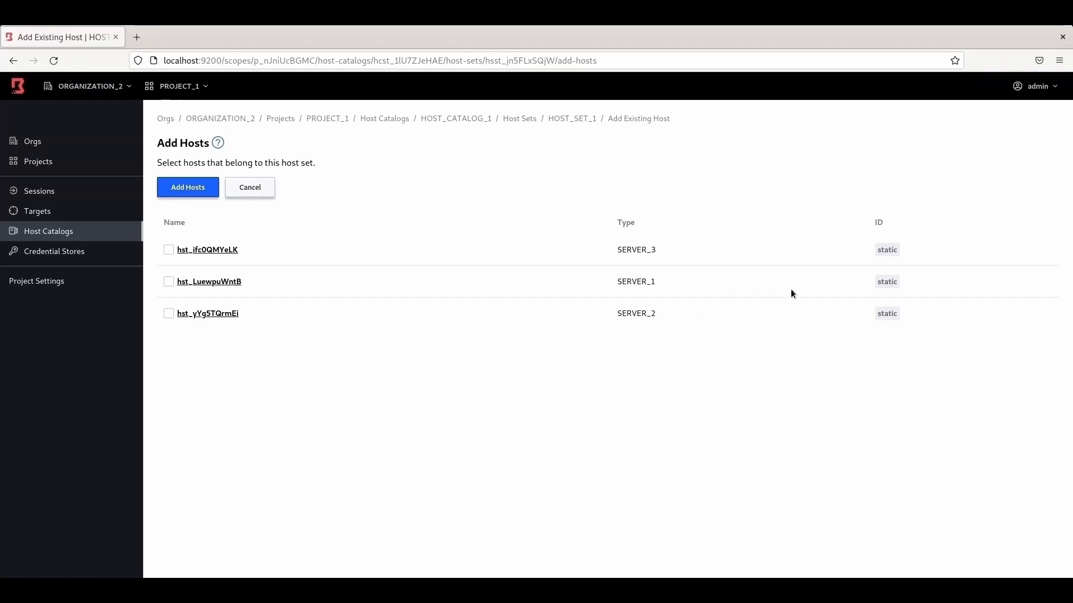
left_click(169, 283)
left_click(169, 314)
left_click(197, 188)
left_click(180, 206)
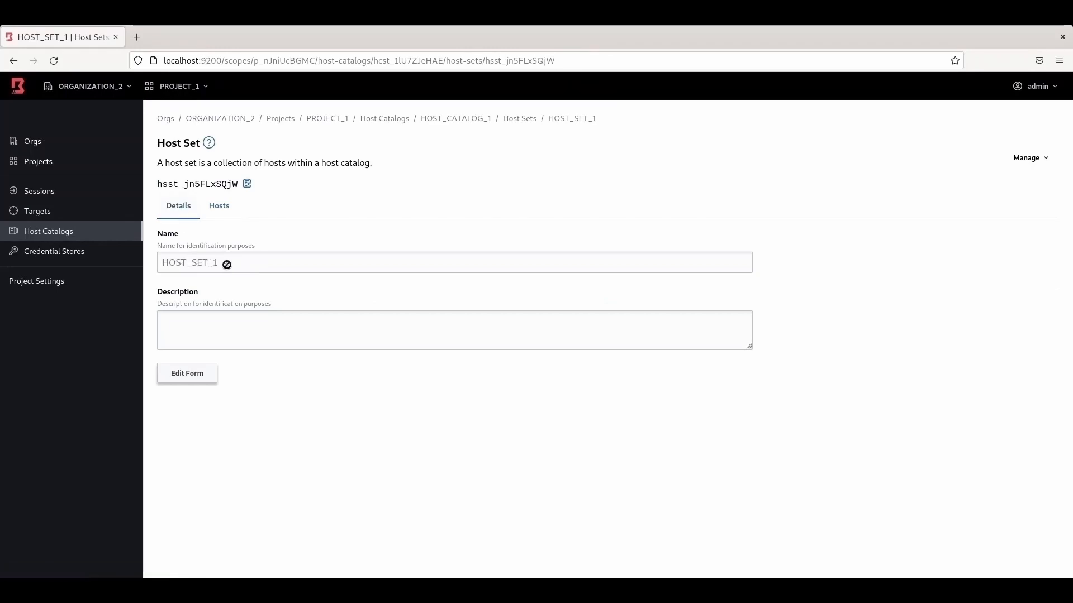
left_click(221, 211)
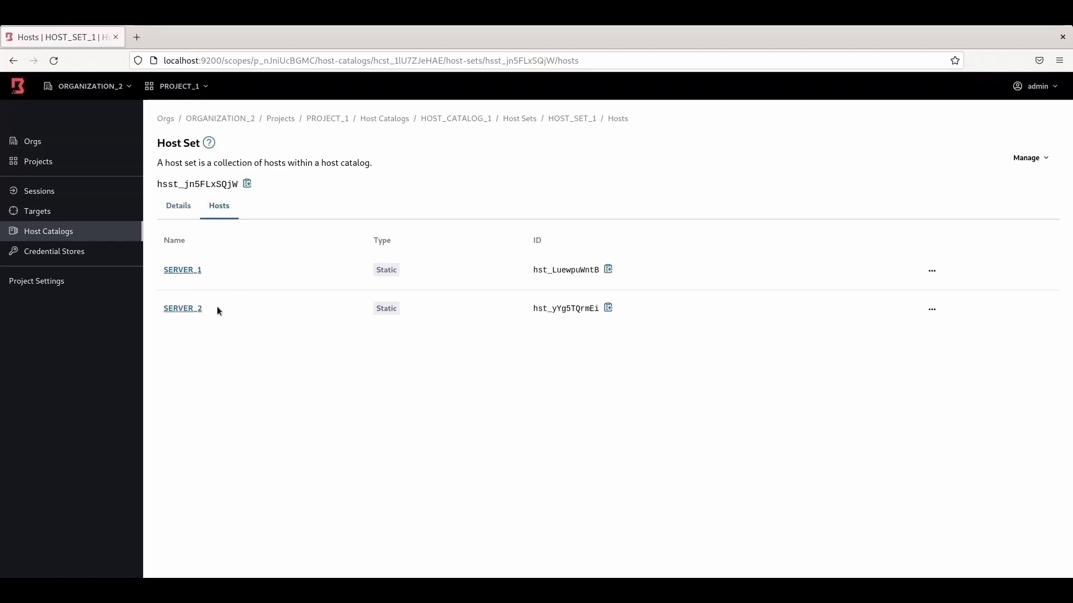
Step: Create a new host set HOST_SET_2 in HOST_CATALOG_1
left_click(107, 239)
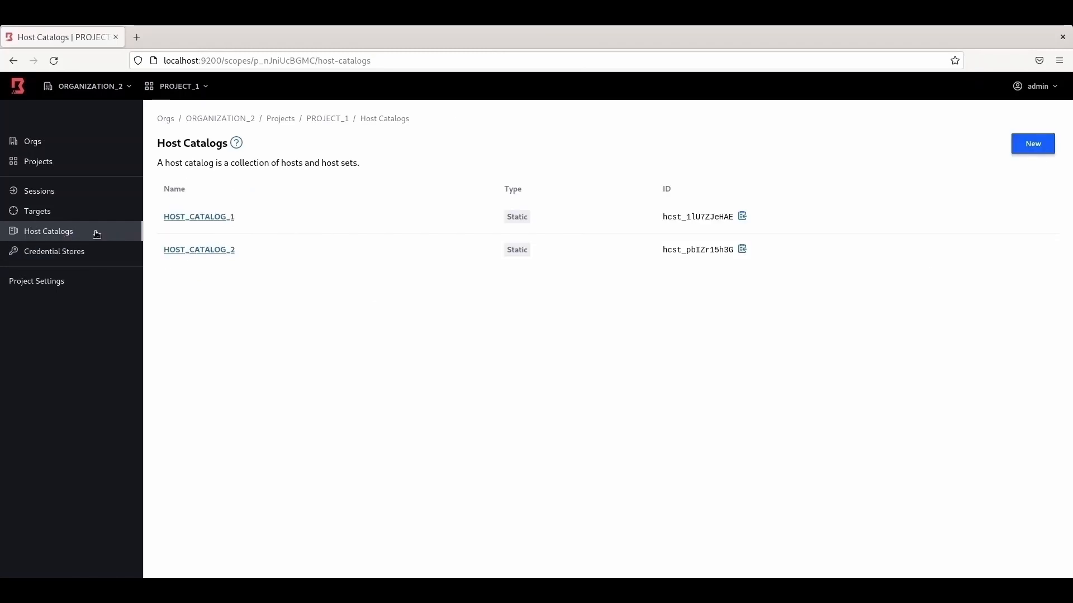
left_click(202, 219)
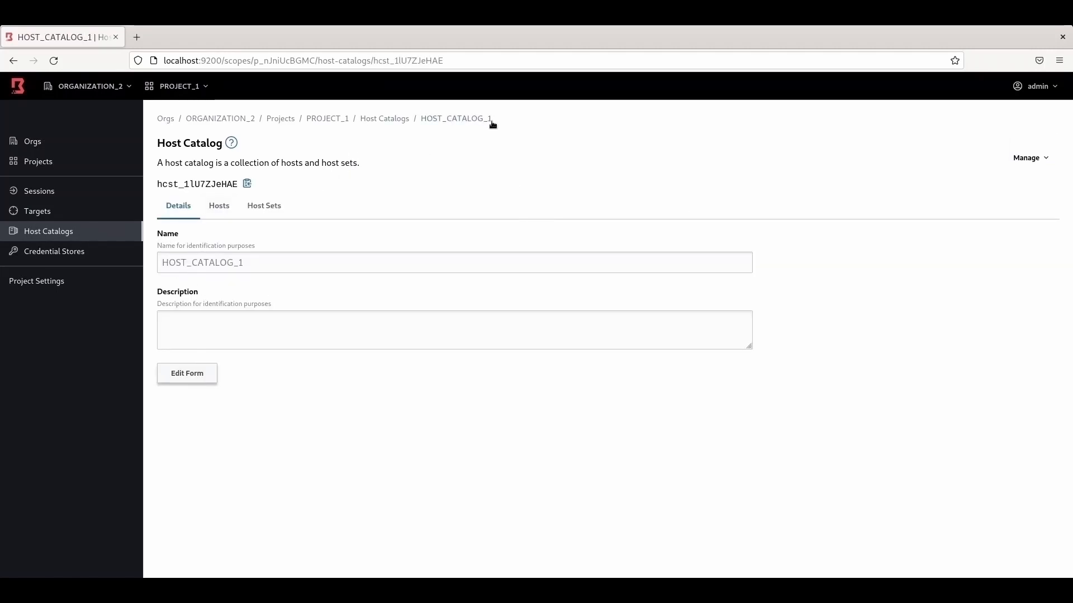
left_click(259, 208)
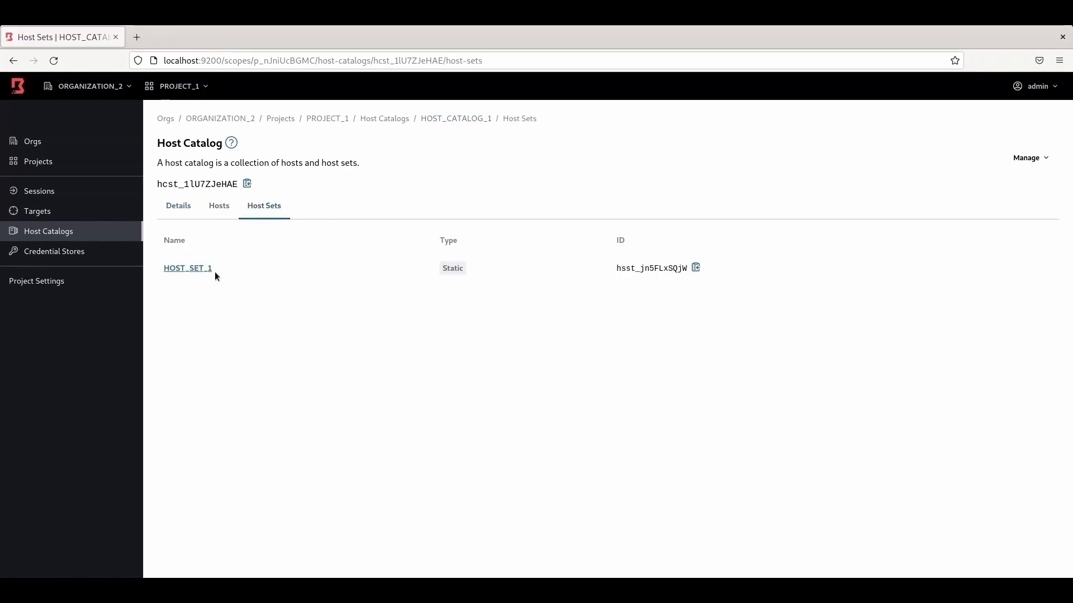
left_click(1028, 158)
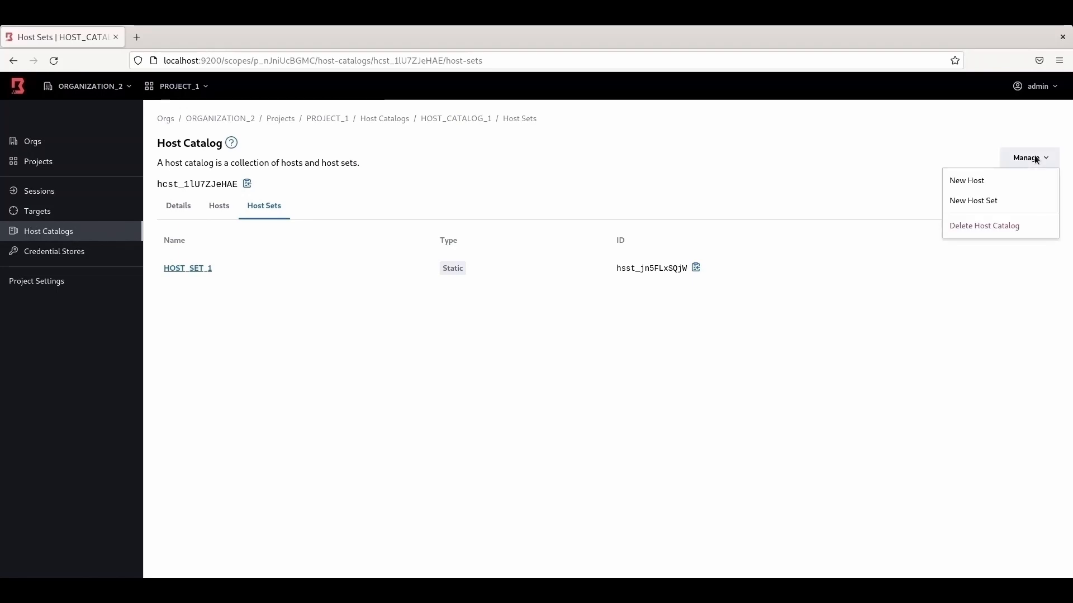
left_click(1005, 202)
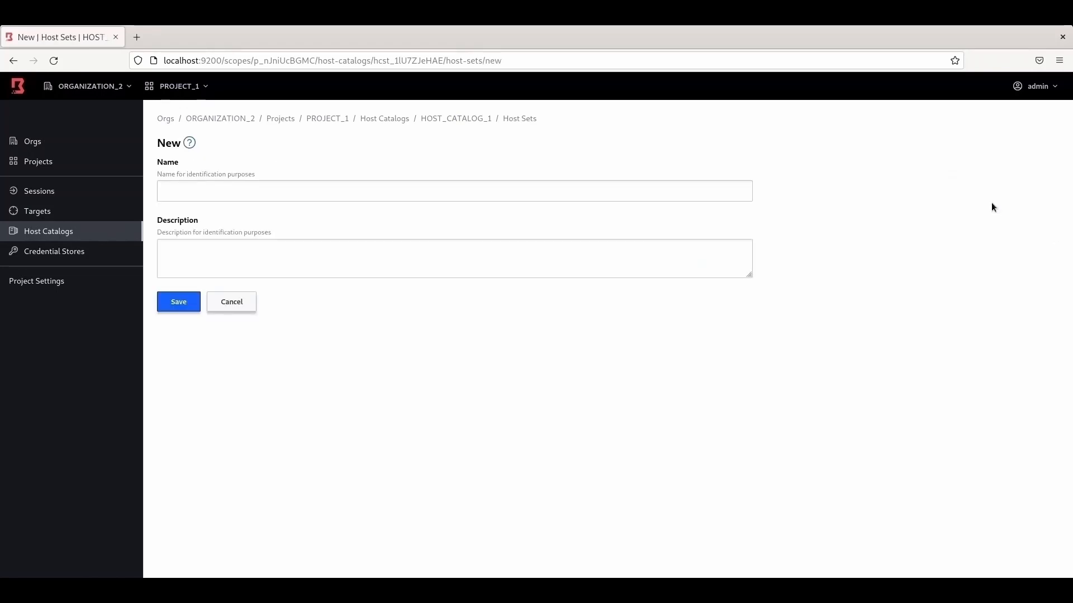
left_click(285, 194)
type("HOST_")
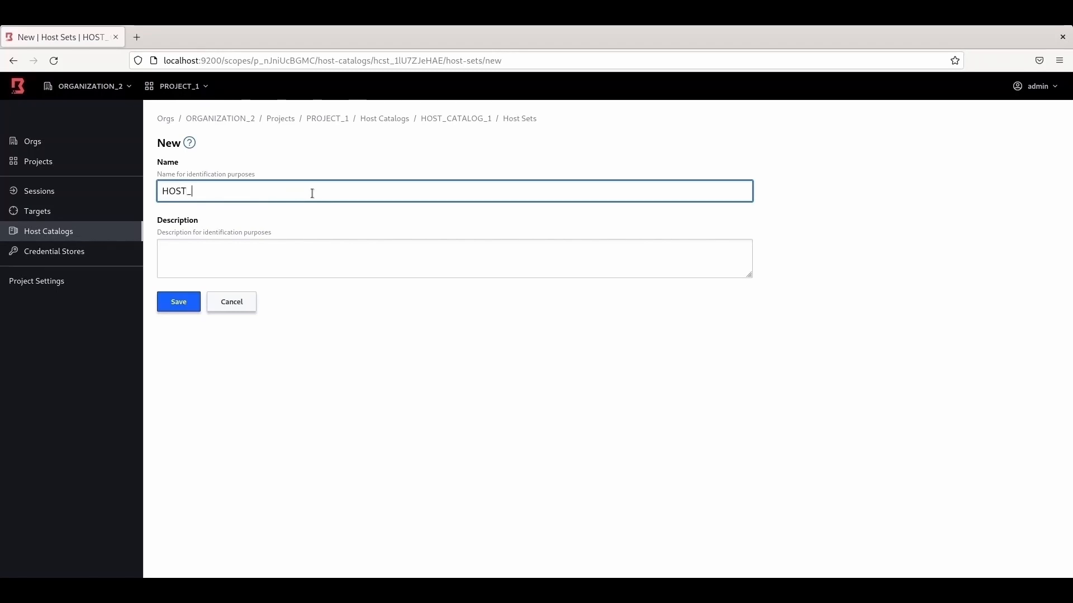
type("SET_2")
left_click(187, 302)
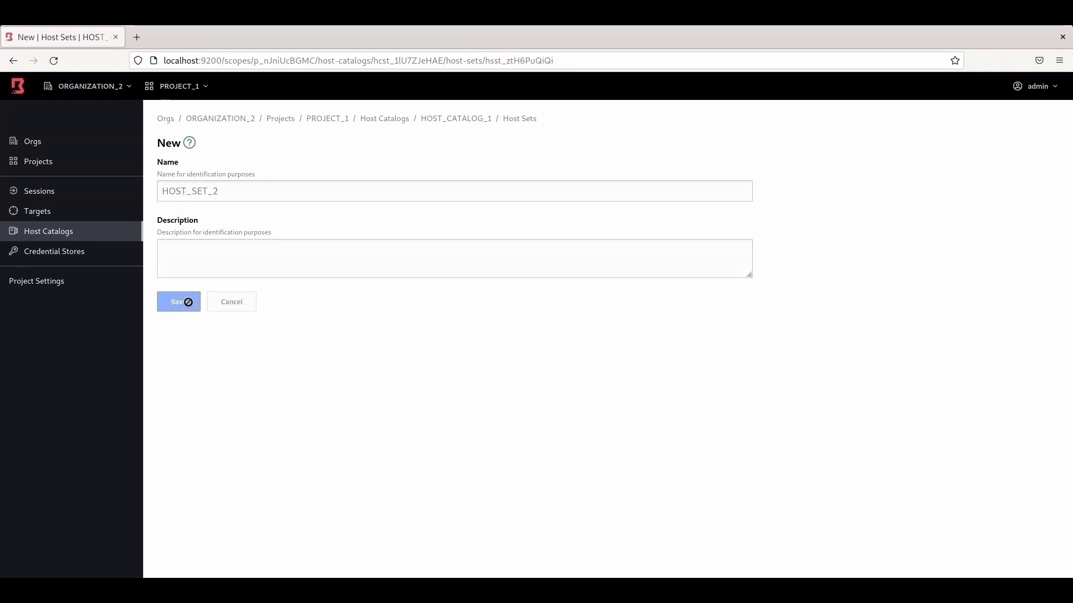
Step: Add existing host SERVER_3 to HOST_SET_2 and show its hosts list
left_click(221, 210)
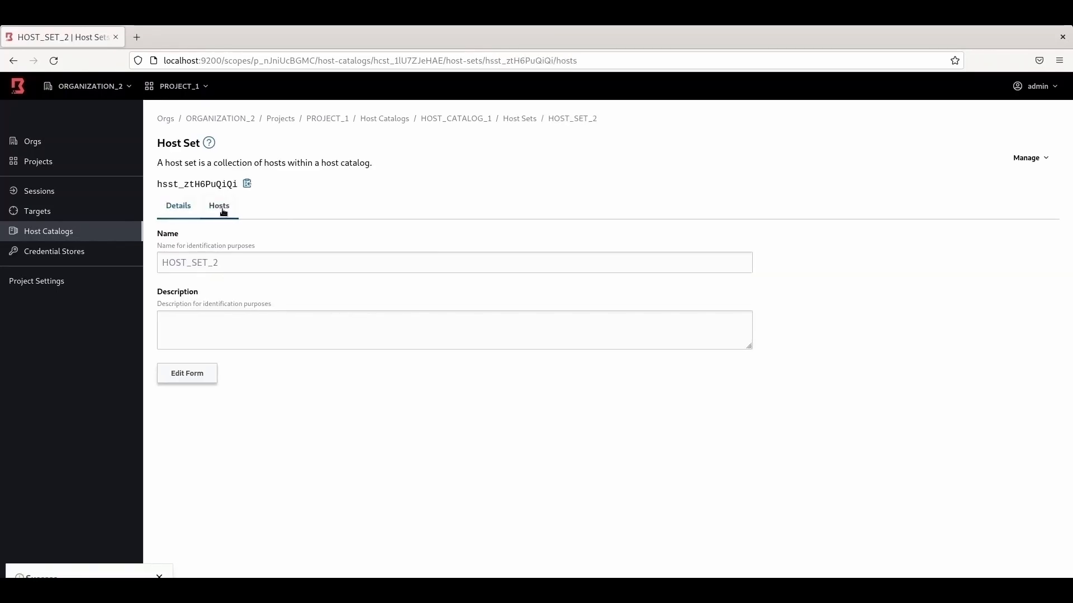
left_click(1030, 159)
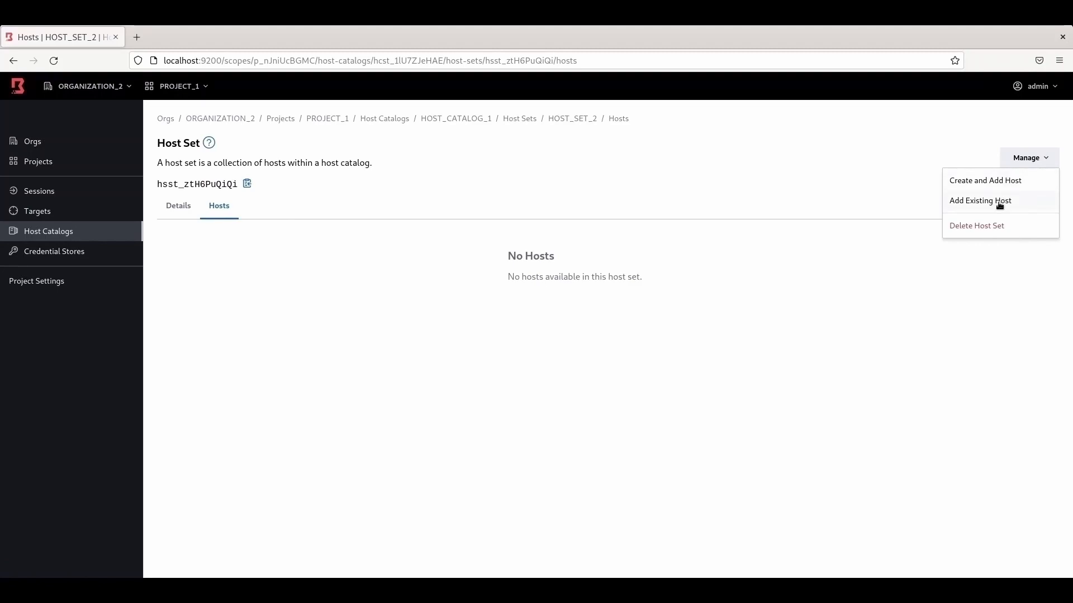
left_click(1018, 201)
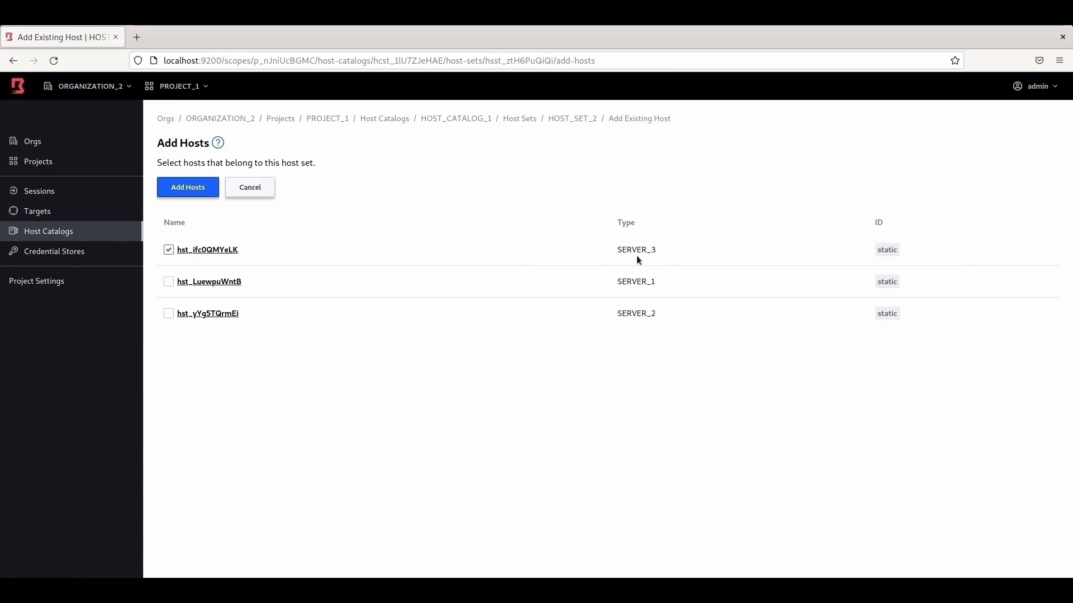
left_click(188, 187)
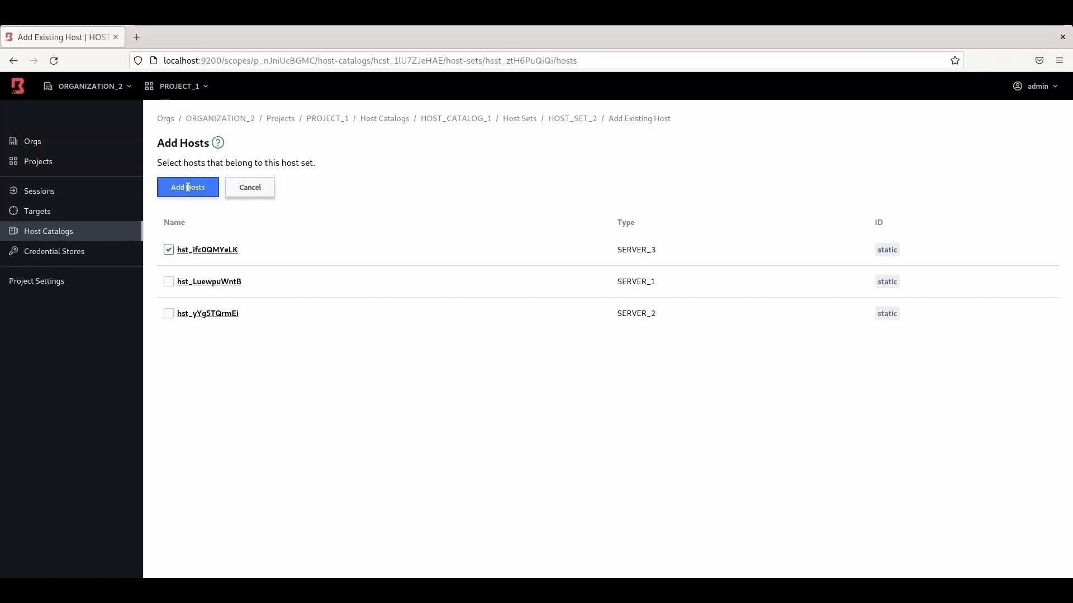
left_click(182, 211)
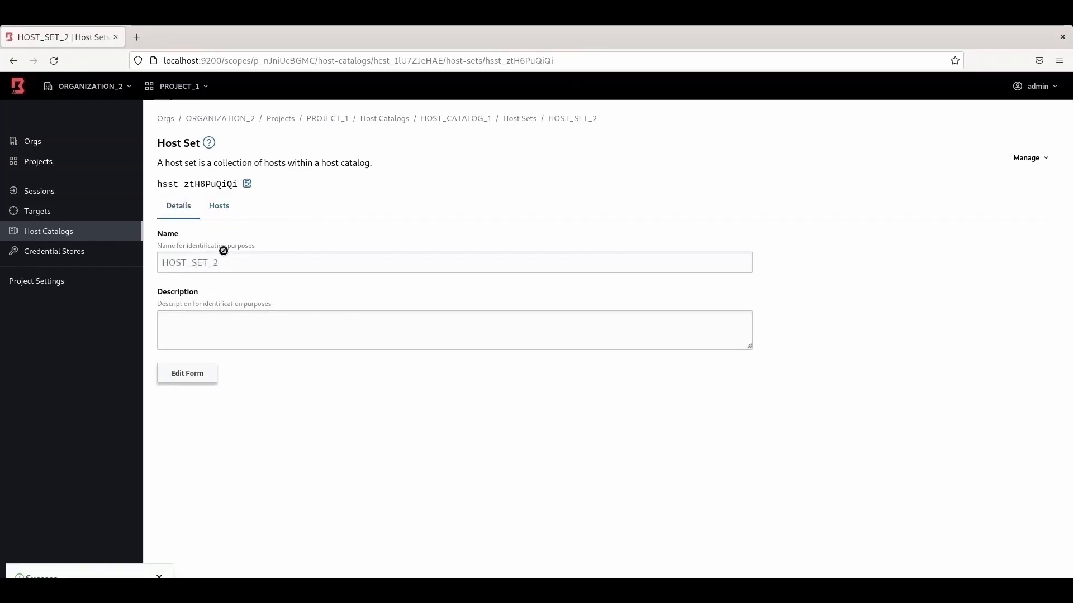
left_click(219, 206)
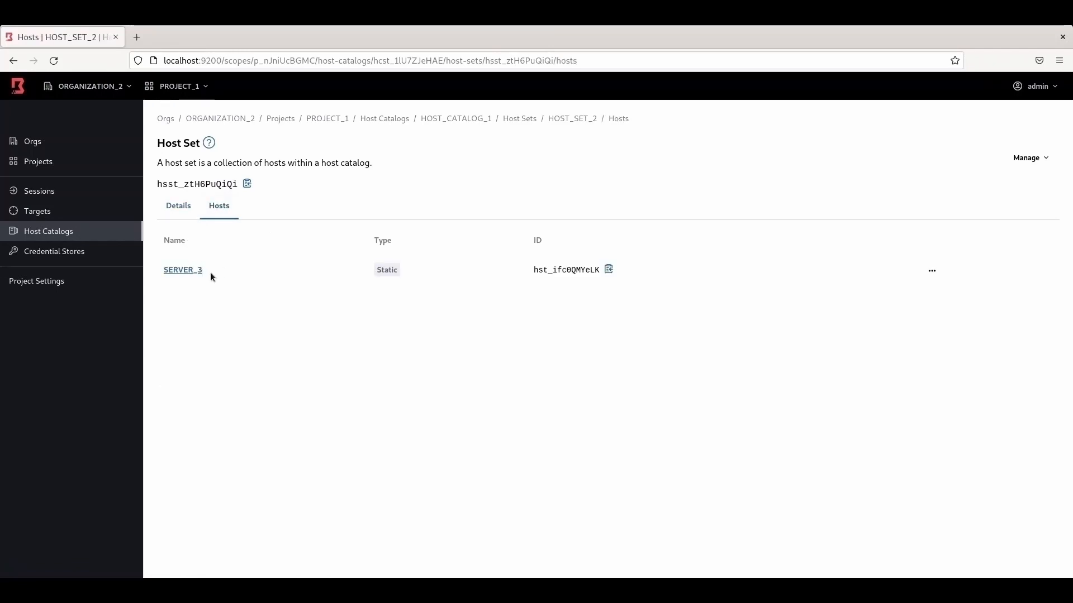
Step: Create a new host set named HOST_SET_3 in HOST_CATALOG_2
left_click(59, 237)
left_click(209, 250)
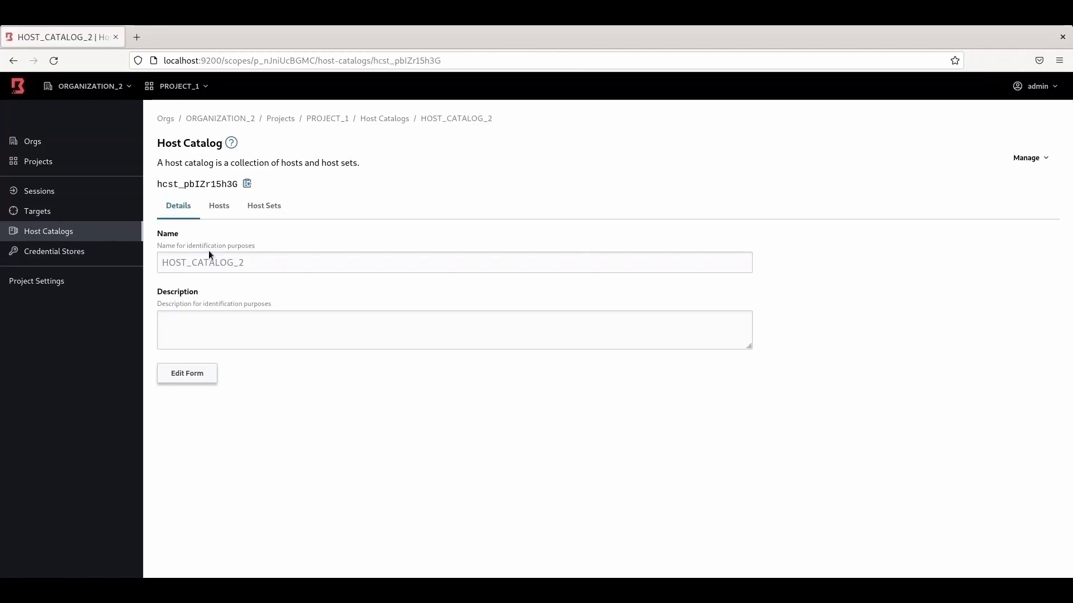
left_click(220, 207)
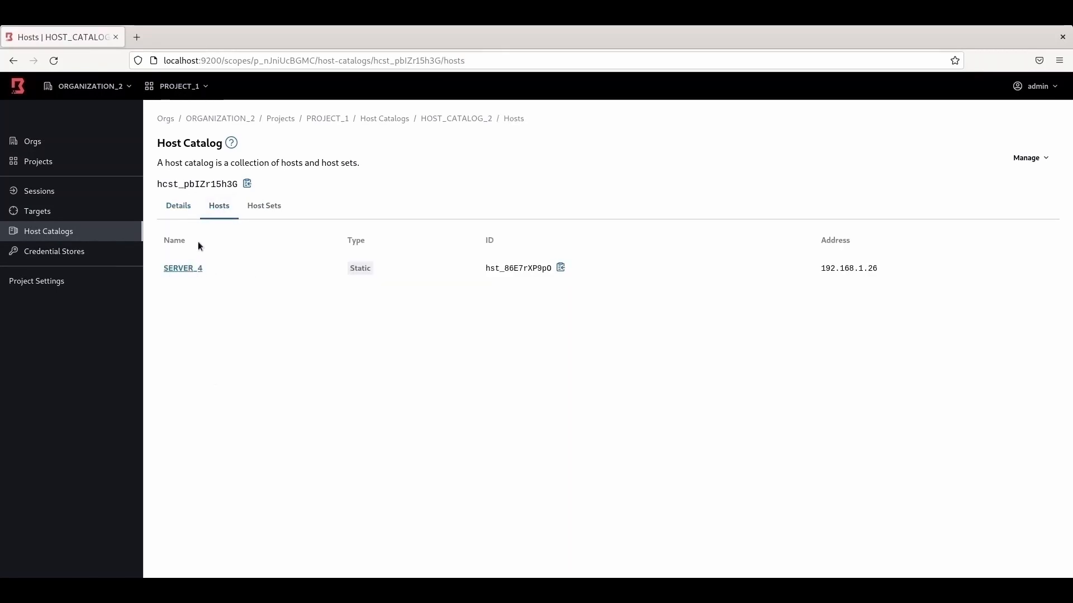
left_click(279, 209)
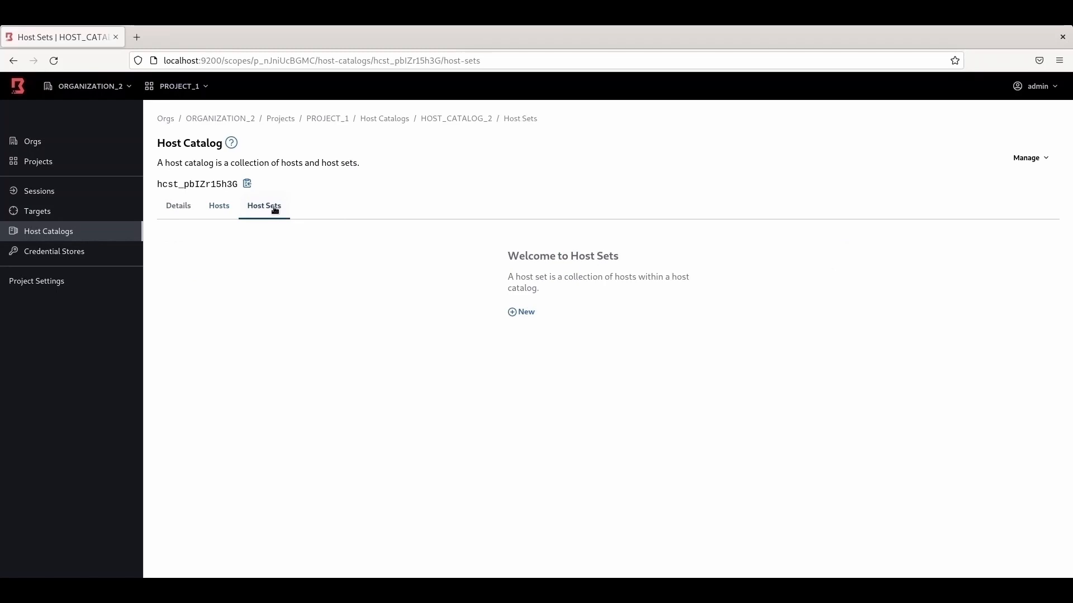
left_click(529, 312)
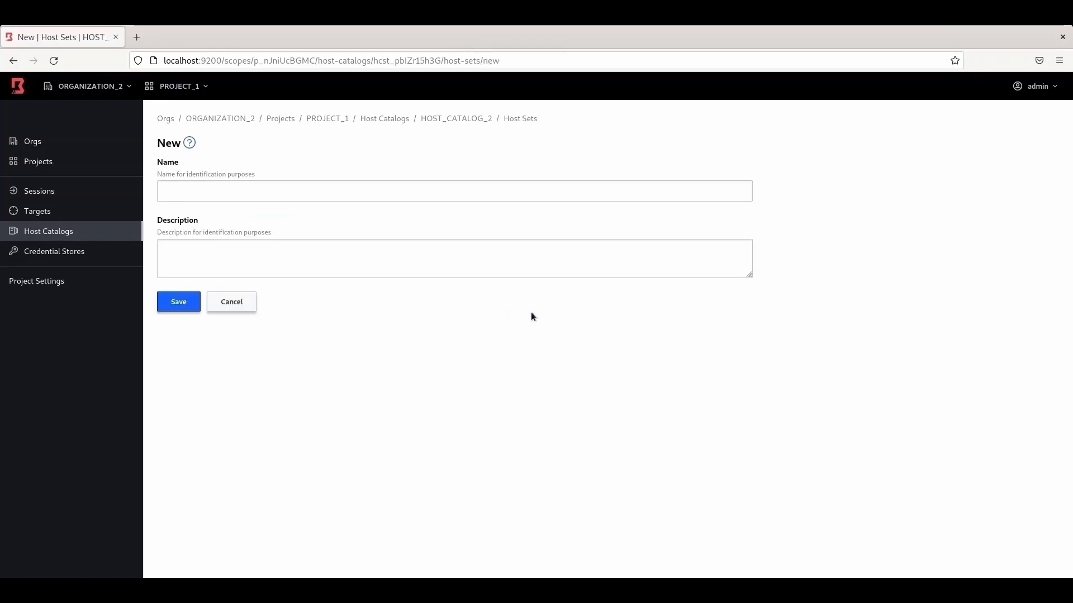
left_click(243, 193)
type("H")
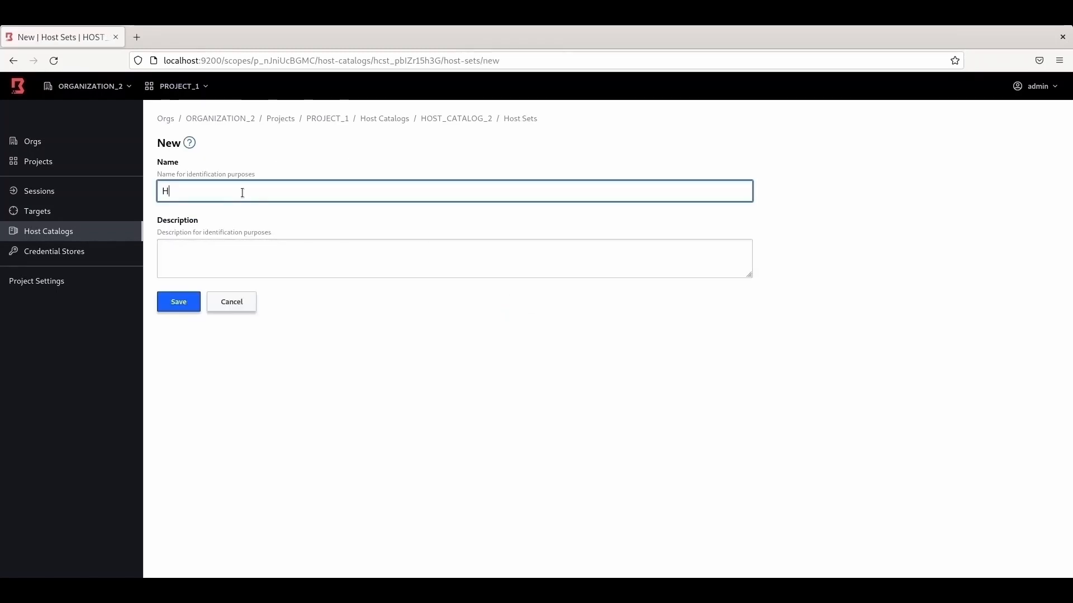
type("OST_SET_3")
left_click(185, 302)
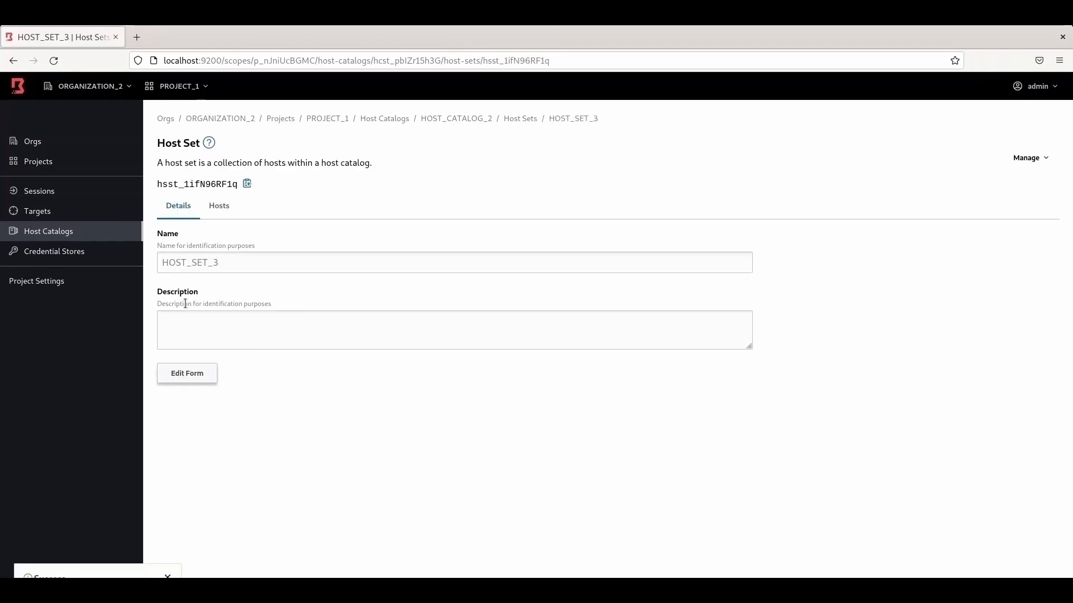
Step: Add the existing host SERVER_4 to HOST_SET_3 and check its Hosts list
left_click(219, 206)
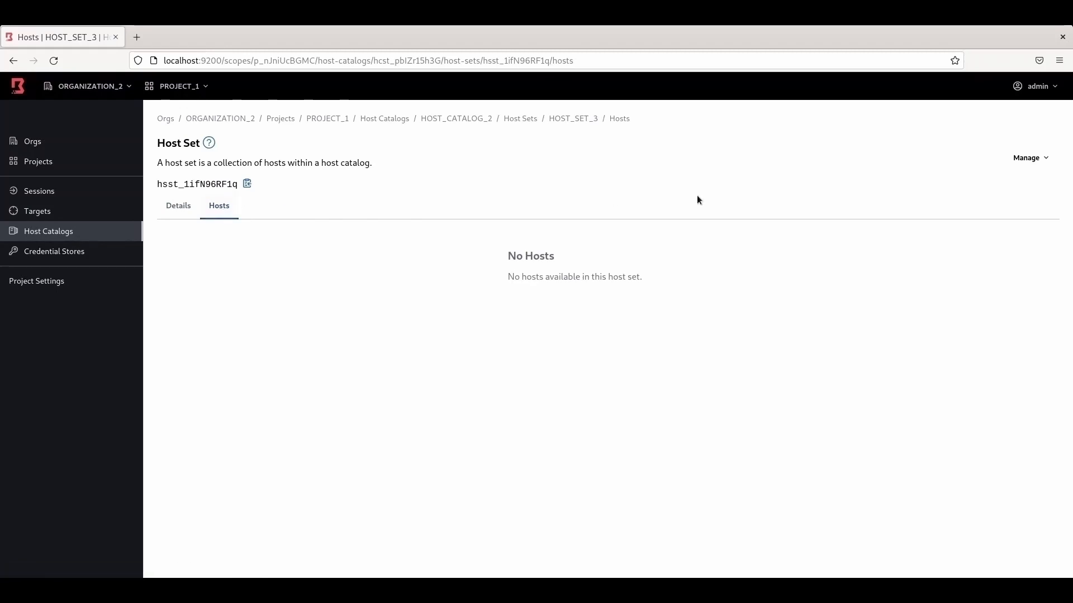
left_click(1037, 158)
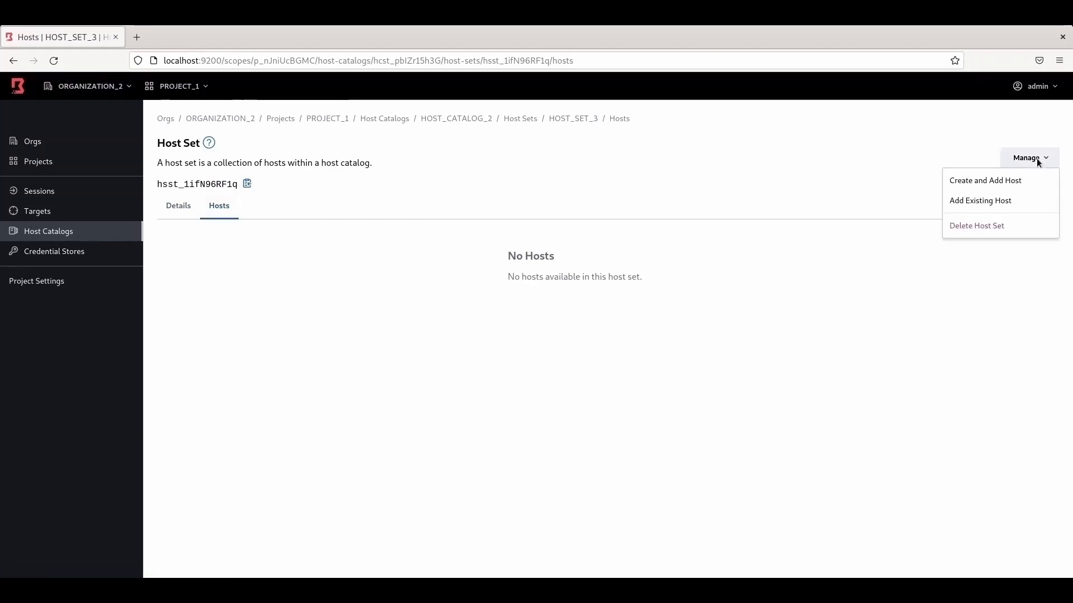
left_click(998, 202)
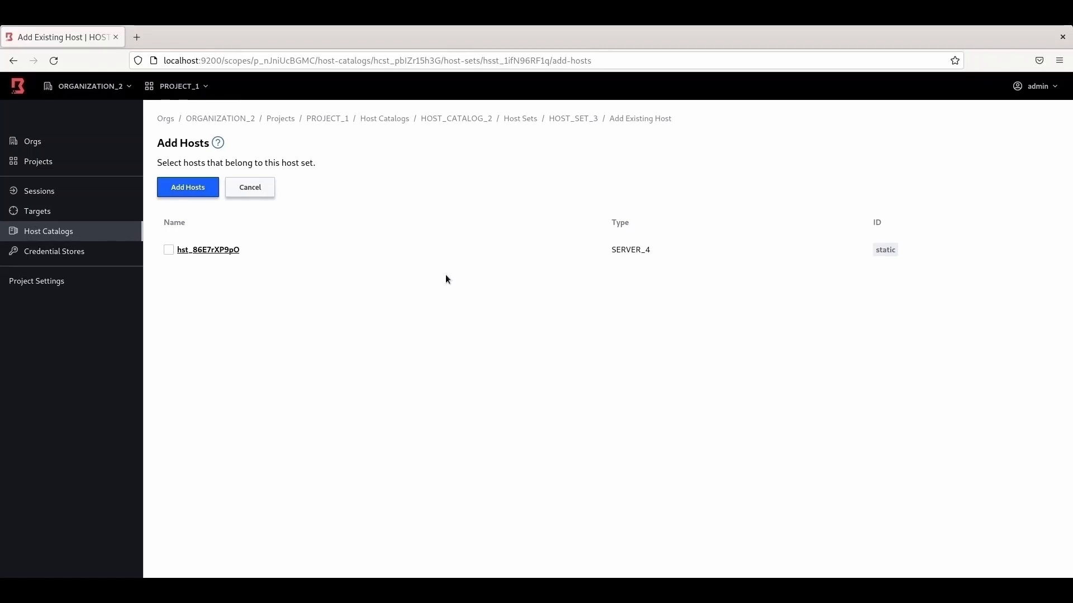
left_click(169, 250)
left_click(190, 192)
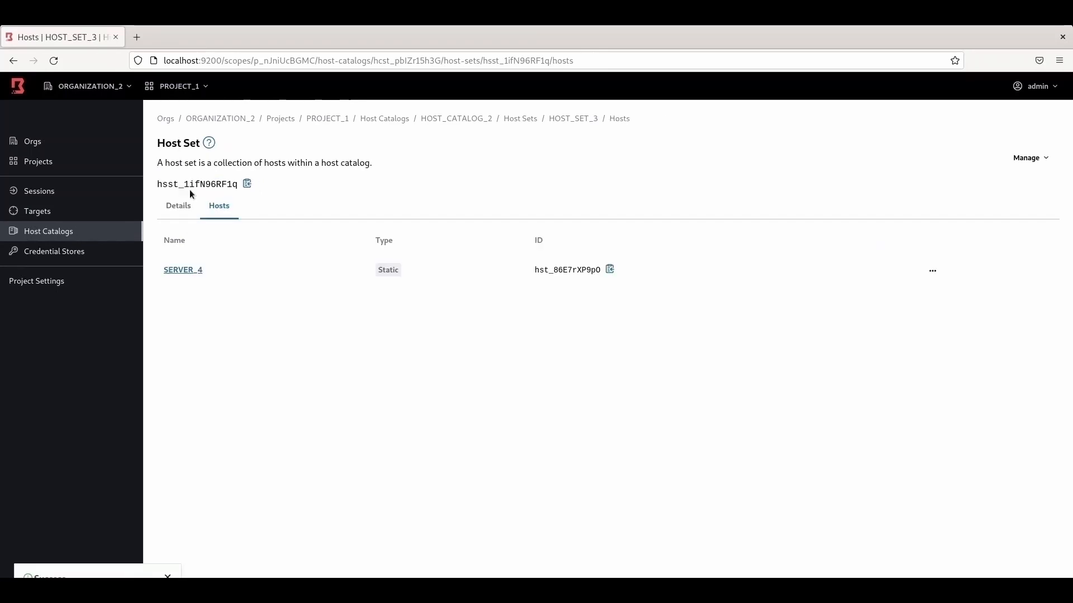
left_click(184, 213)
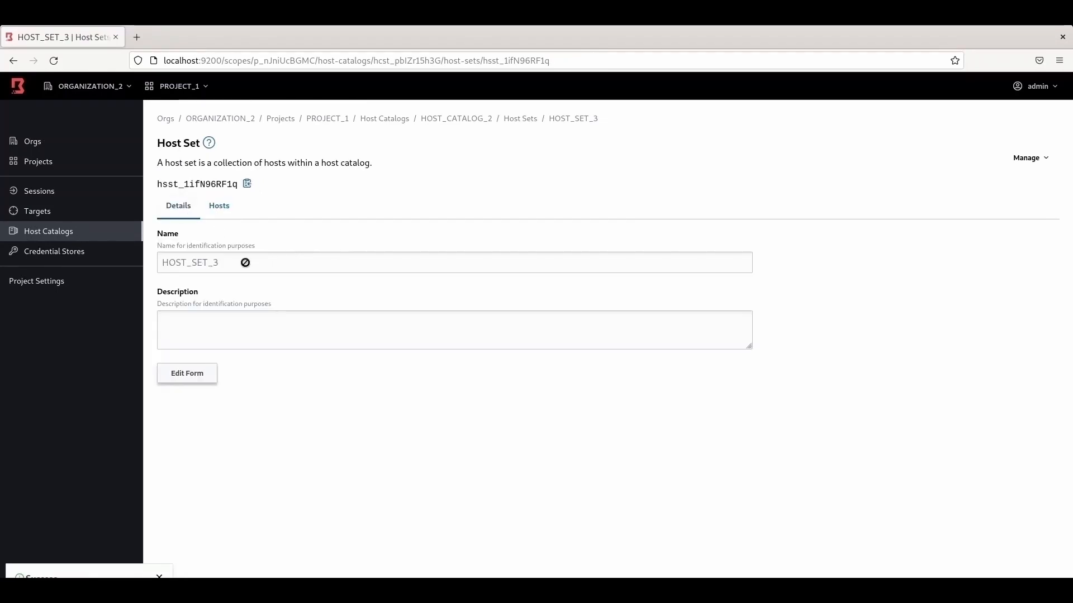
left_click(219, 206)
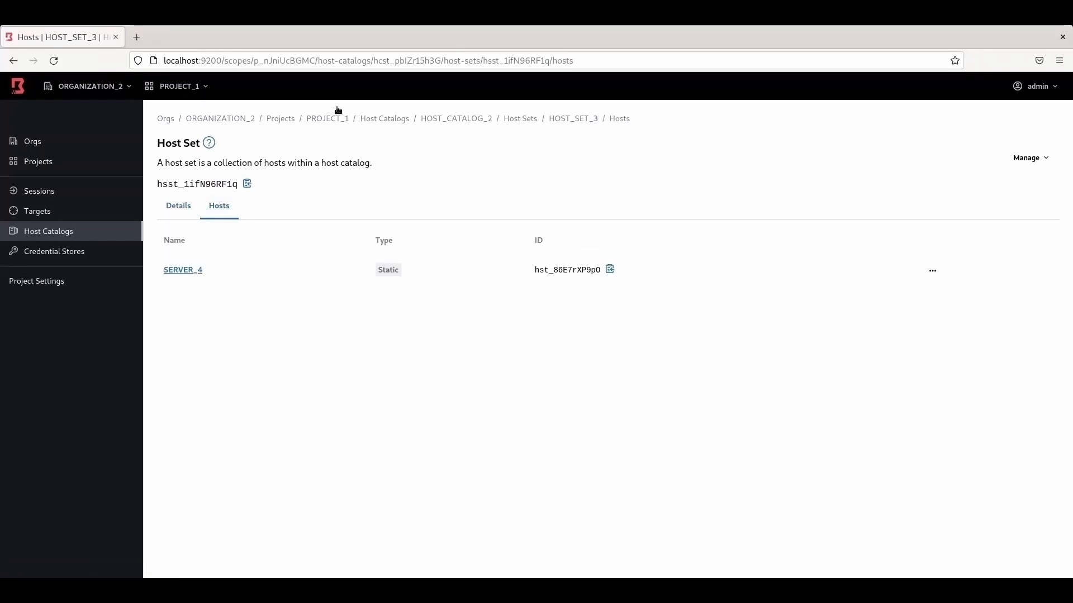
Step: Go to PROJECT_2's HOST_CATALOG_3 and create a host set named HOST_SET_4
left_click(288, 122)
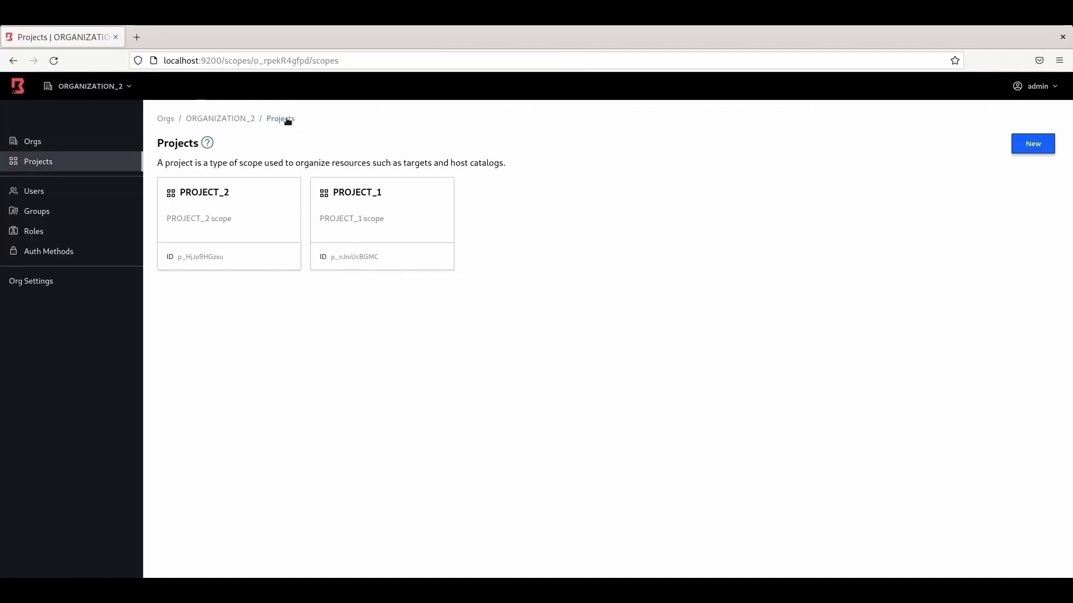
left_click(213, 192)
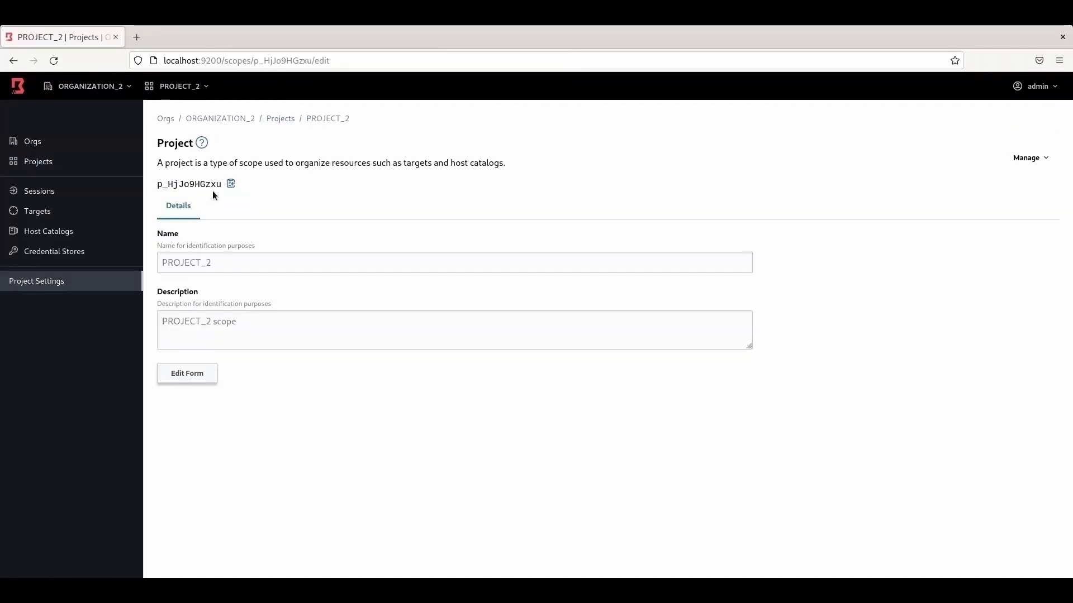
left_click(55, 236)
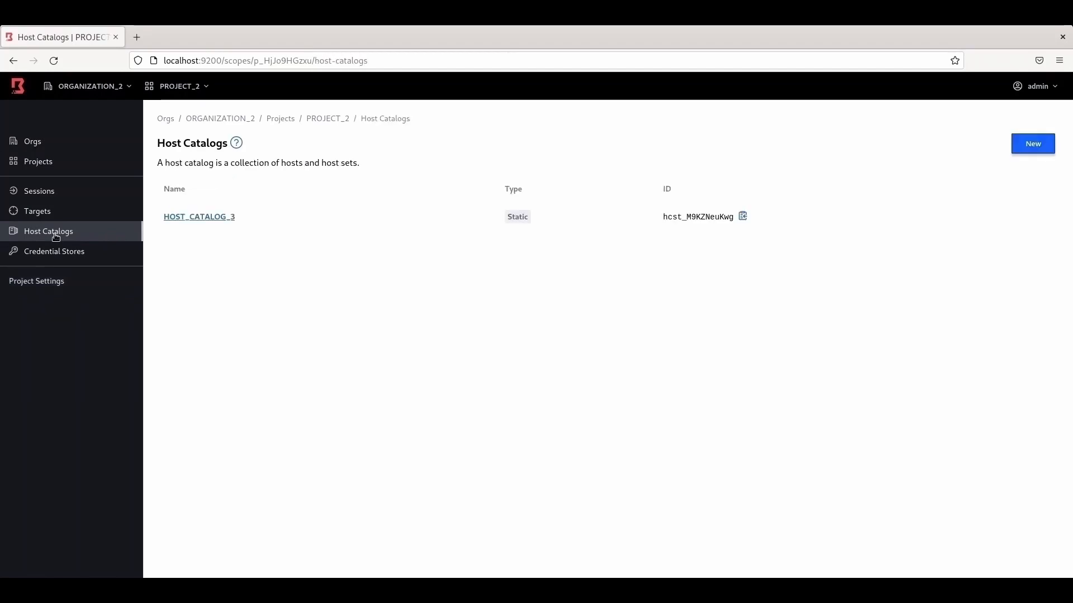
left_click(213, 219)
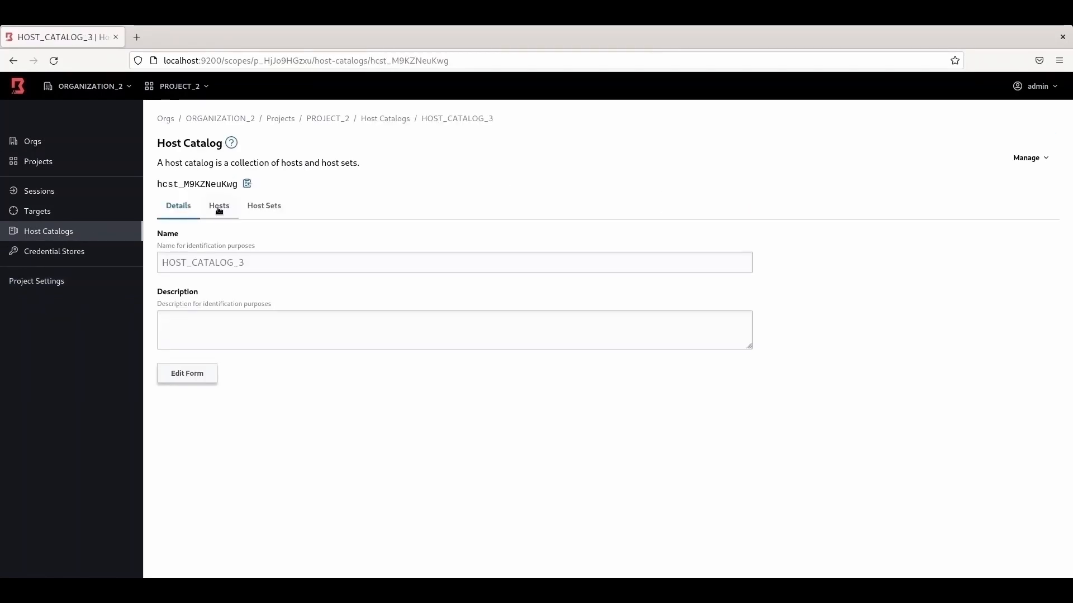
left_click(218, 208)
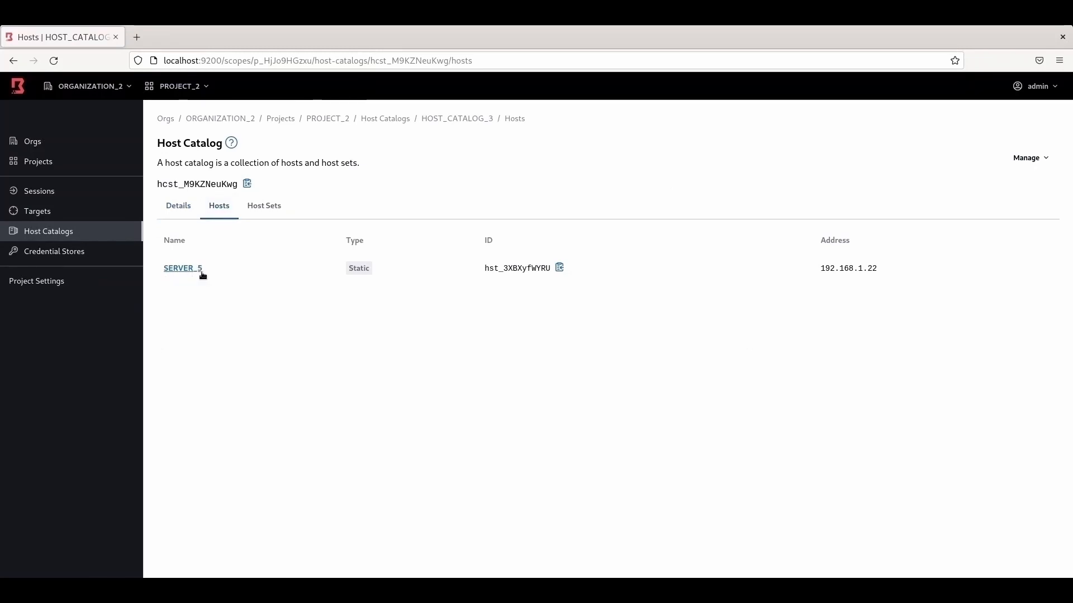
left_click(267, 207)
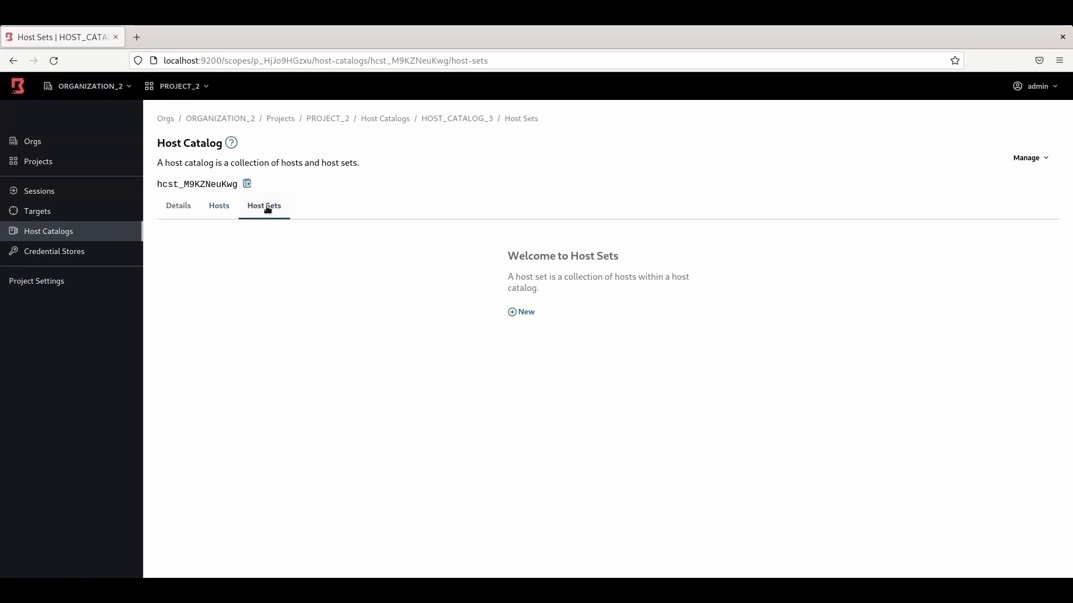
left_click(524, 312)
type("HOST_SET_4")
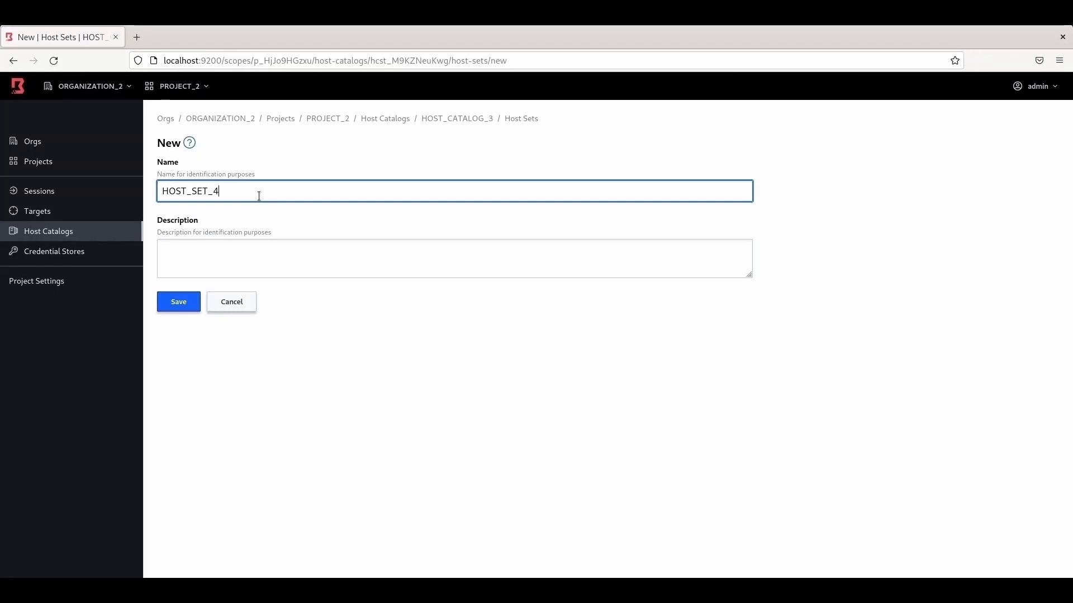
left_click(182, 300)
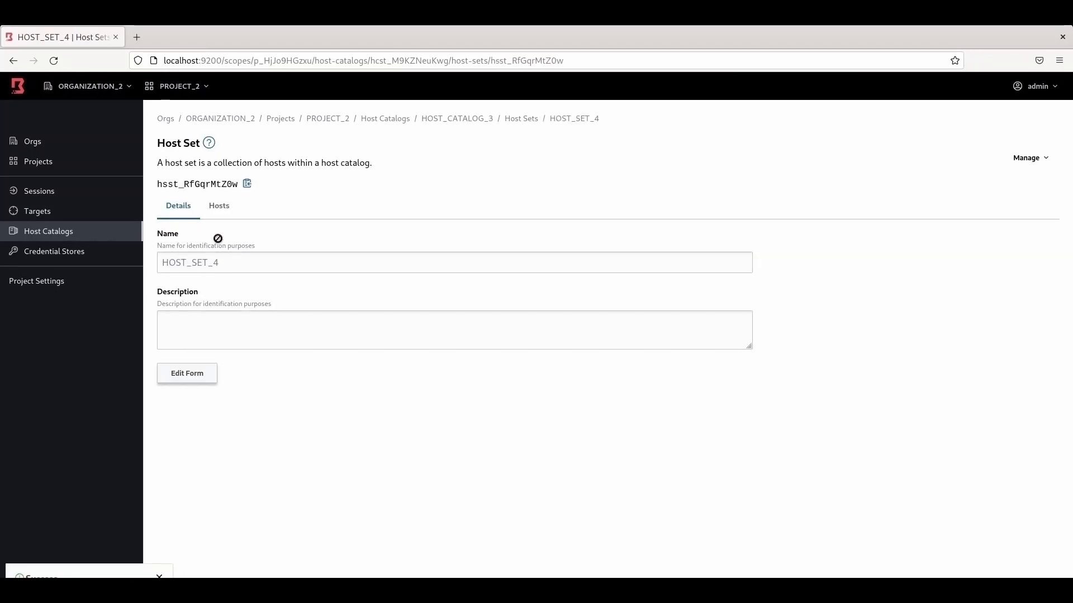
Step: Add the existing SERVER_5 host to HOST_SET_4 and view the set's details
left_click(221, 209)
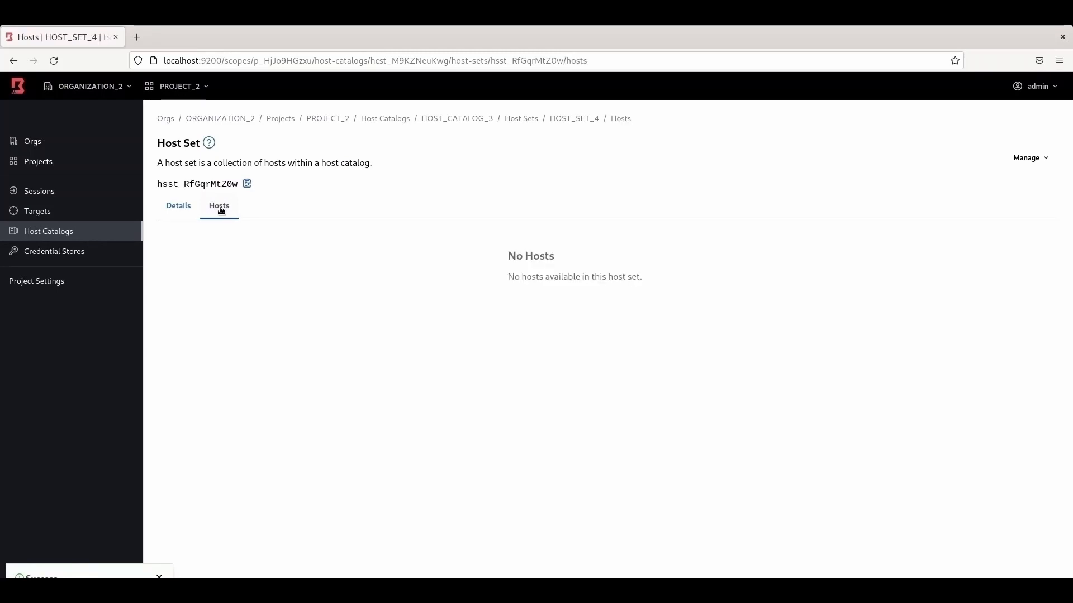
left_click(1041, 157)
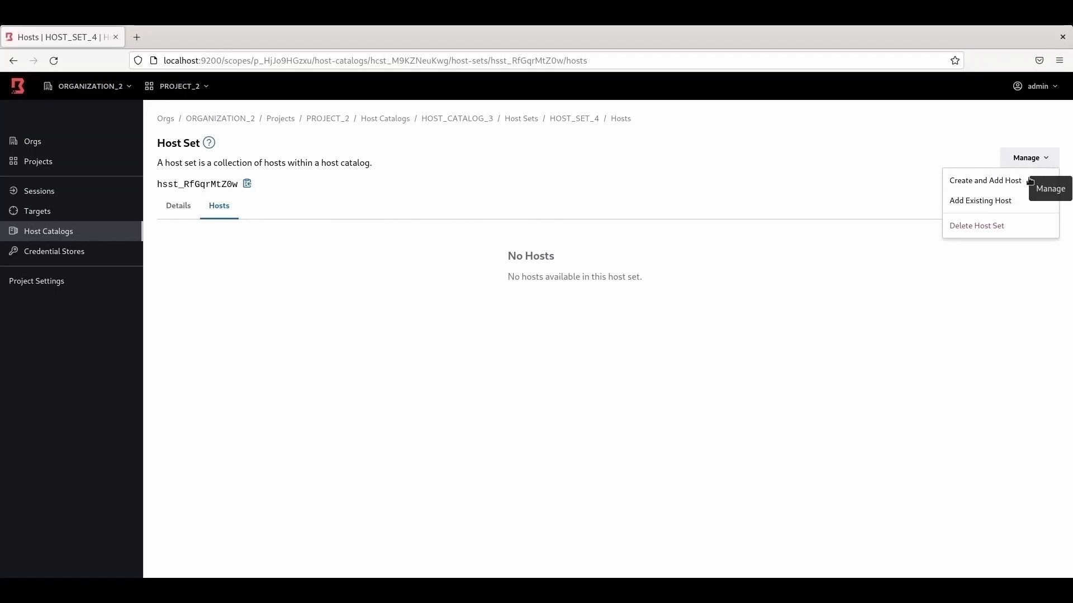
left_click(994, 201)
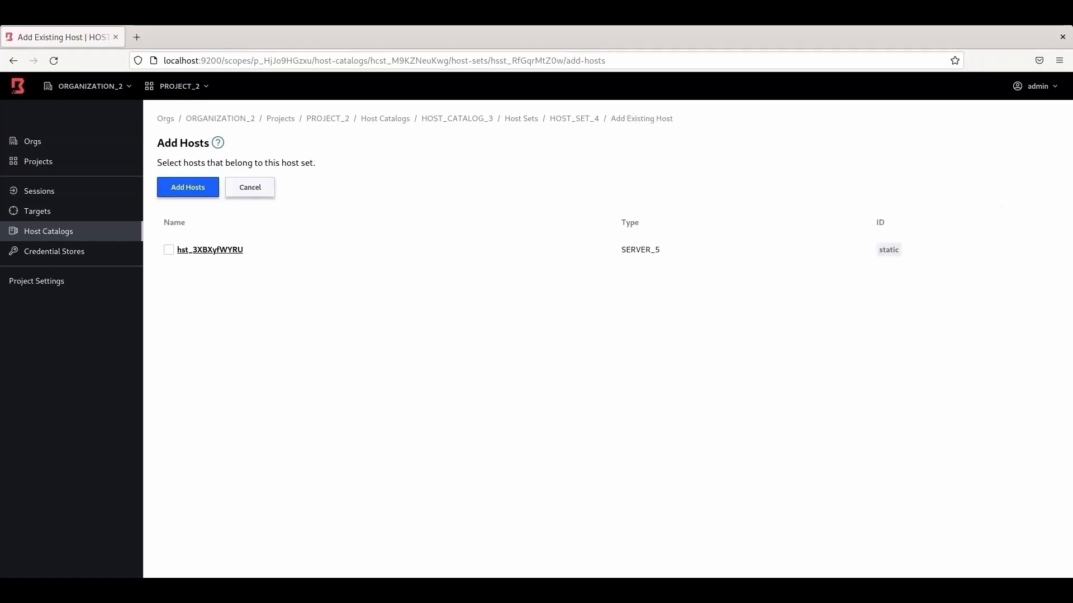
left_click(168, 251)
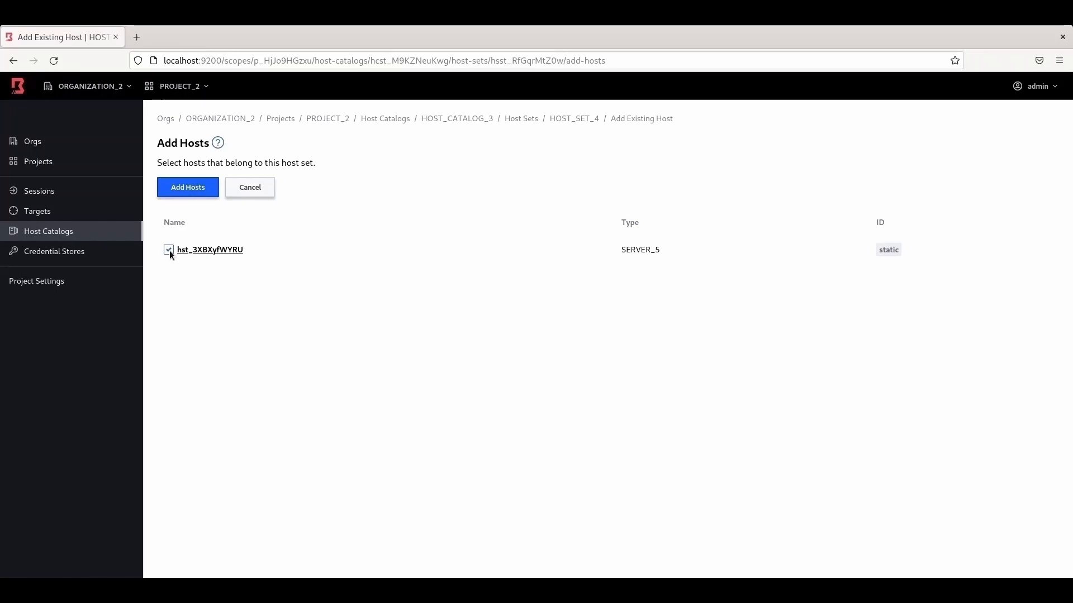
left_click(186, 189)
left_click(183, 211)
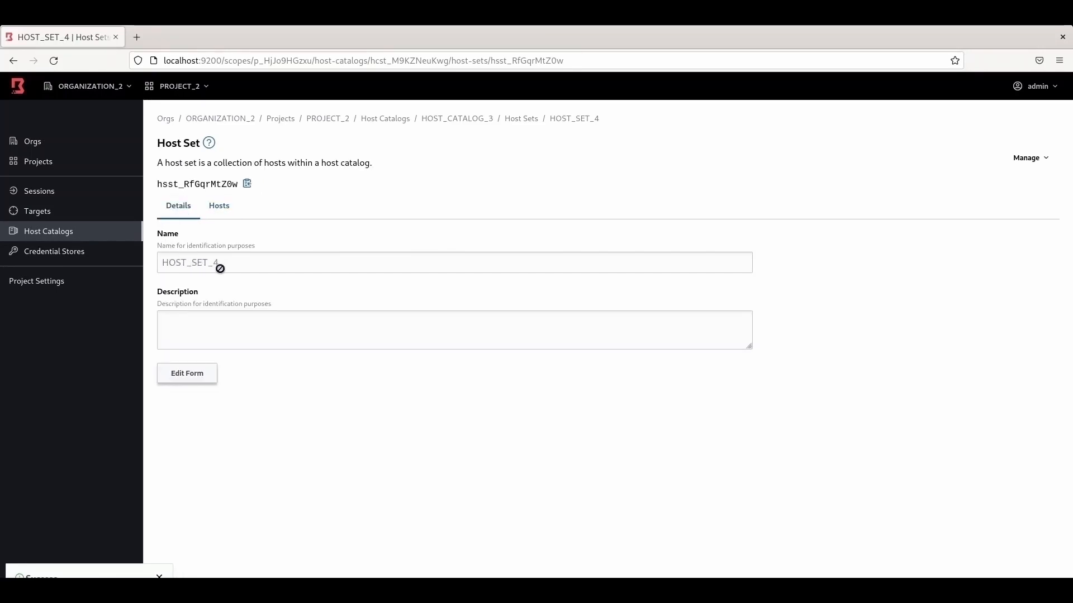
Step: Return to HOST_SET_4's hosts, then open PROJECT_1 from ORGANIZATION_2's projects list
left_click(219, 208)
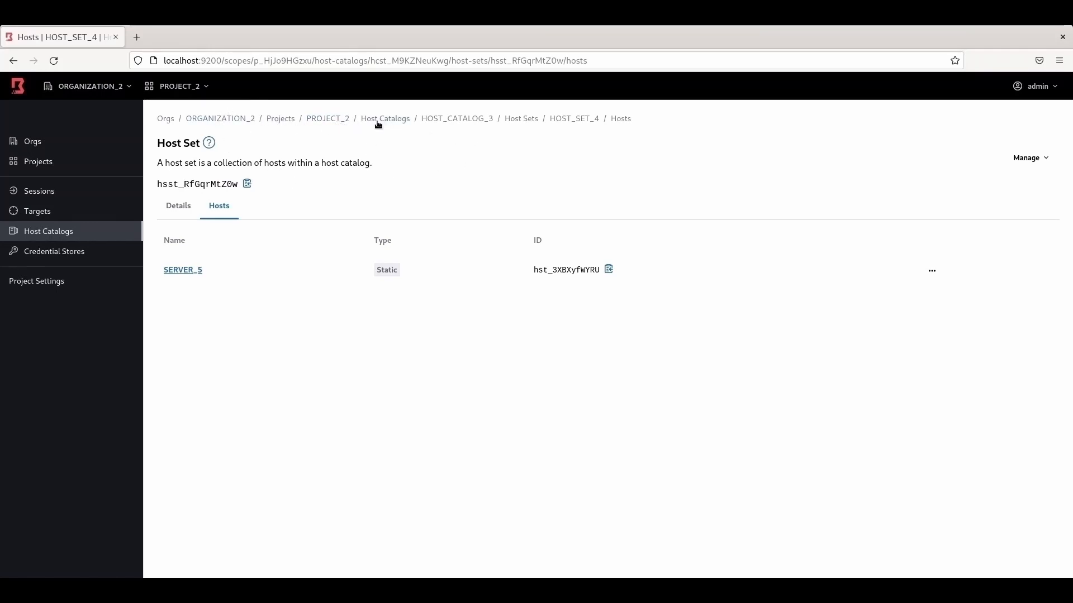
left_click(281, 119)
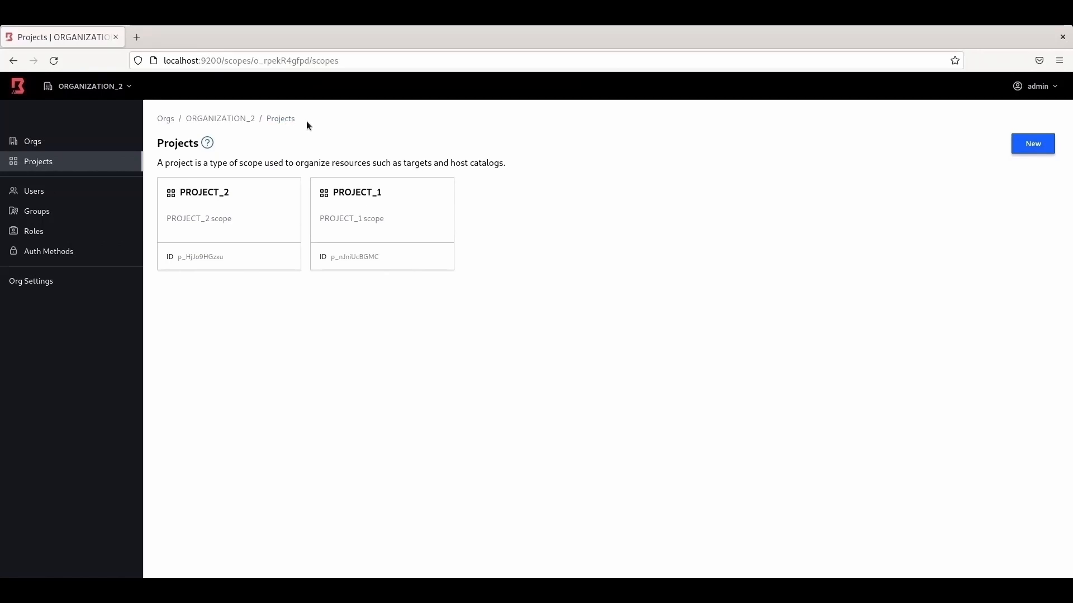
left_click(376, 210)
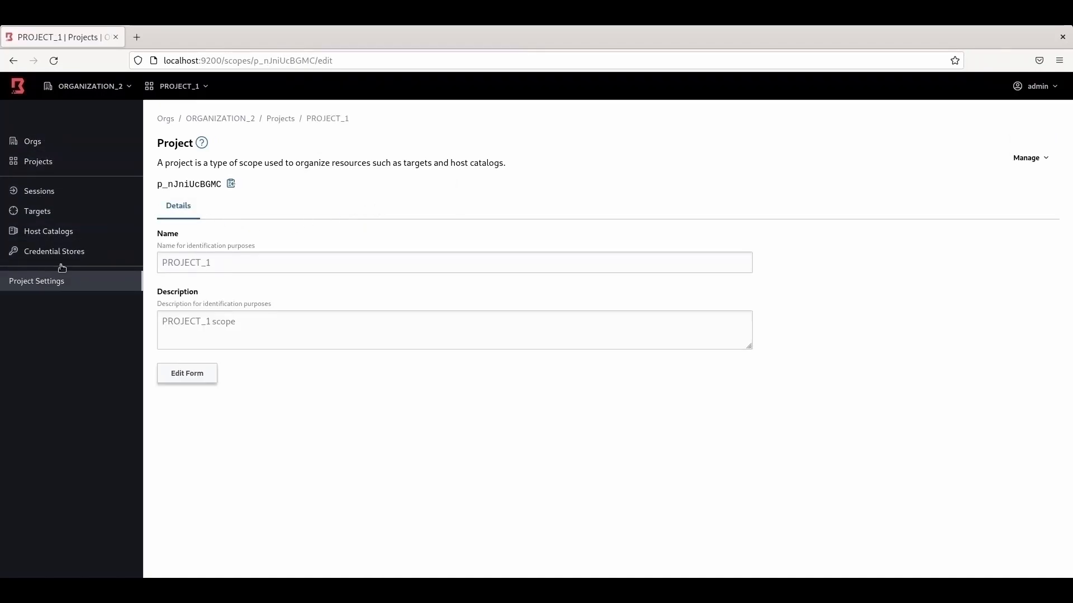
Step: Show PROJECT_1's Targets page, which holds no targets yet
left_click(36, 213)
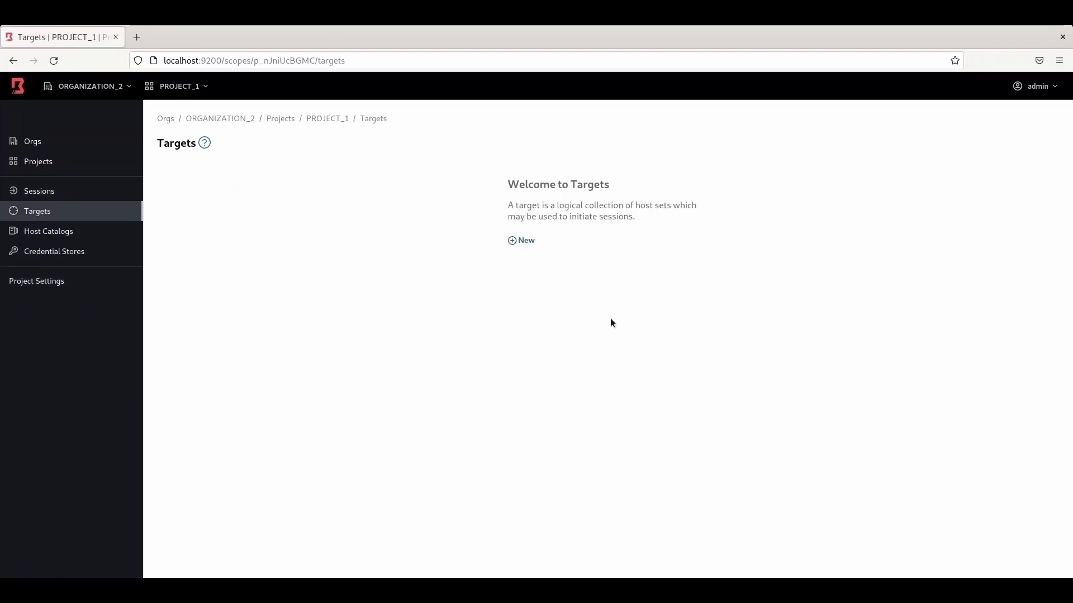
Step: Enter TARGET_1 as the new target's name, adjust maximum connections, set default port 22, and save
left_click(526, 241)
left_click(234, 191)
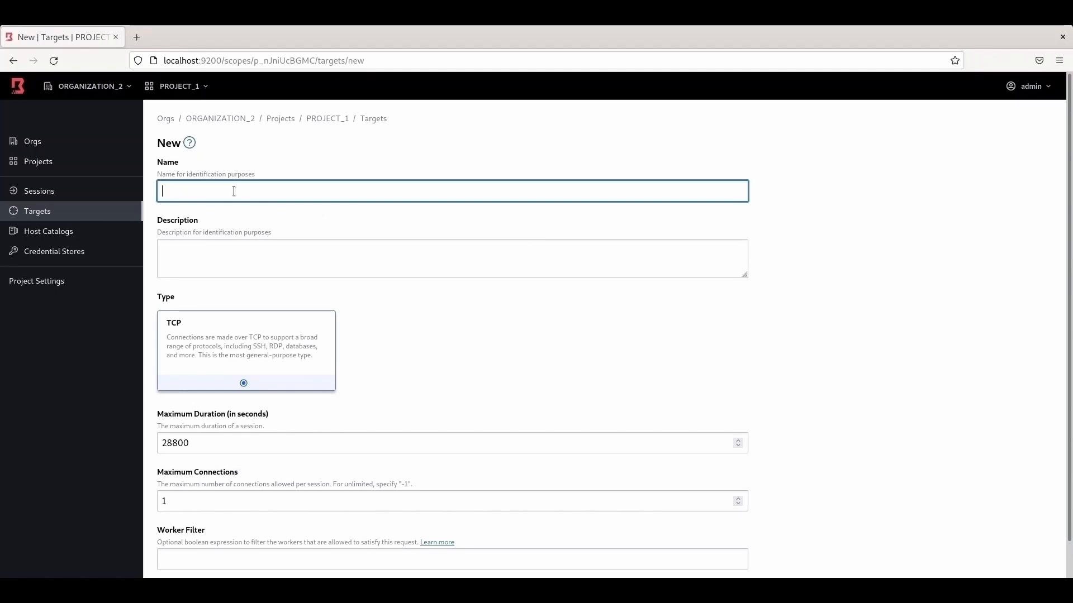
type("TARGET_1")
scroll(270, 280, "down", 2)
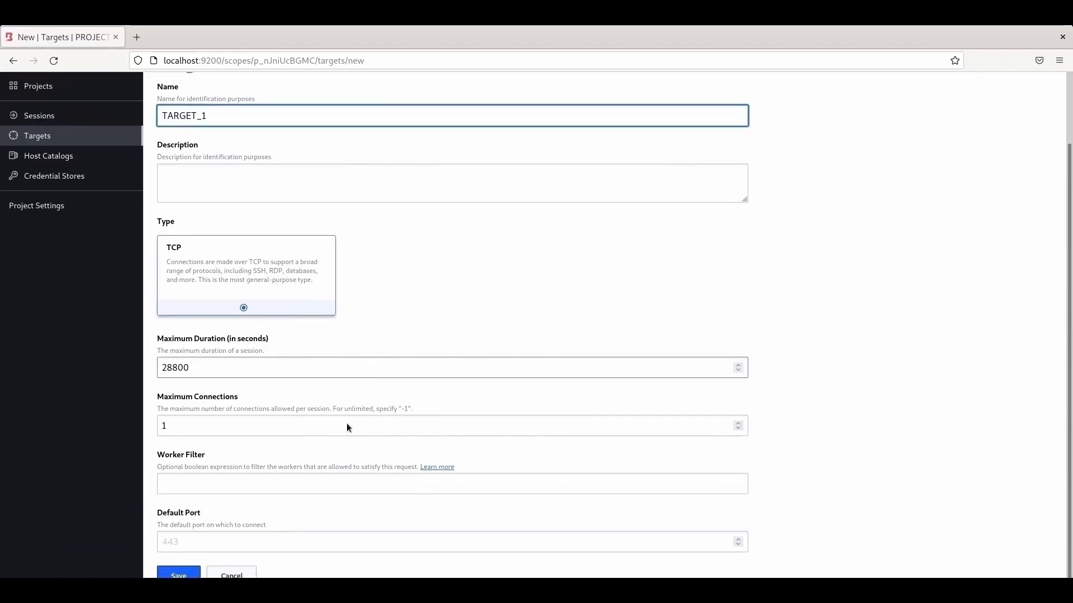
left_click(189, 428)
key("BackSpace")
type("-1")
key("Up")
key("Up")
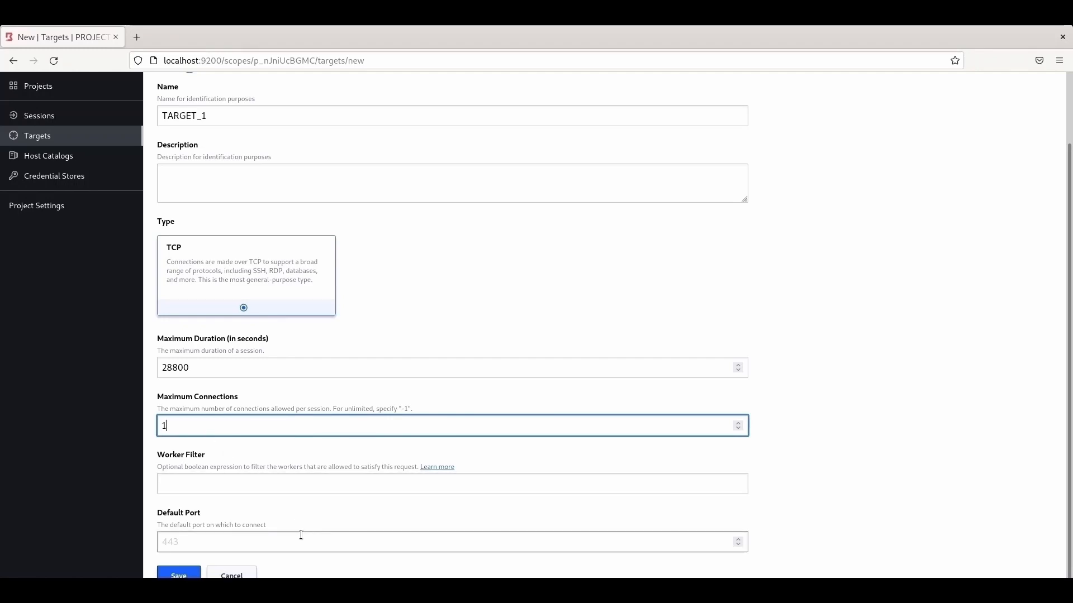
left_click(200, 536)
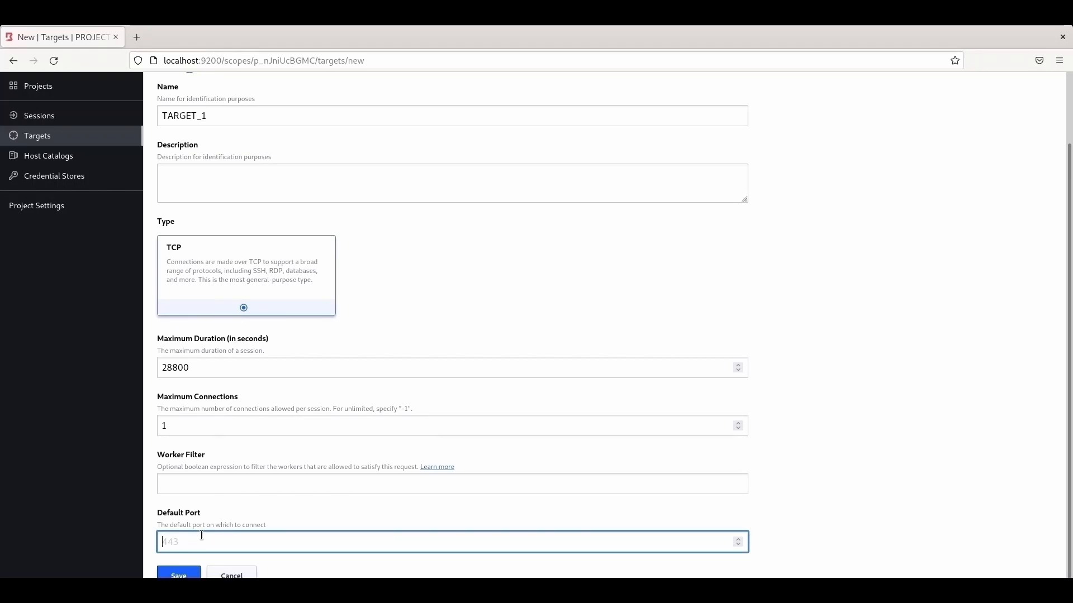
type("22")
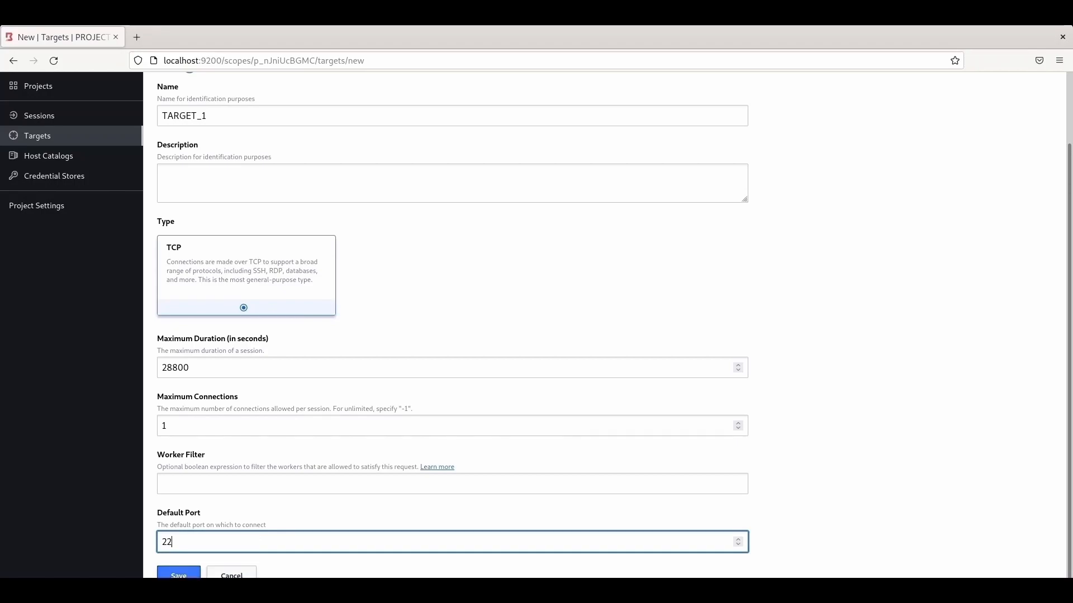
scroll(342, 469, "up", 2)
scroll(361, 467, "down", 2)
left_click(182, 576)
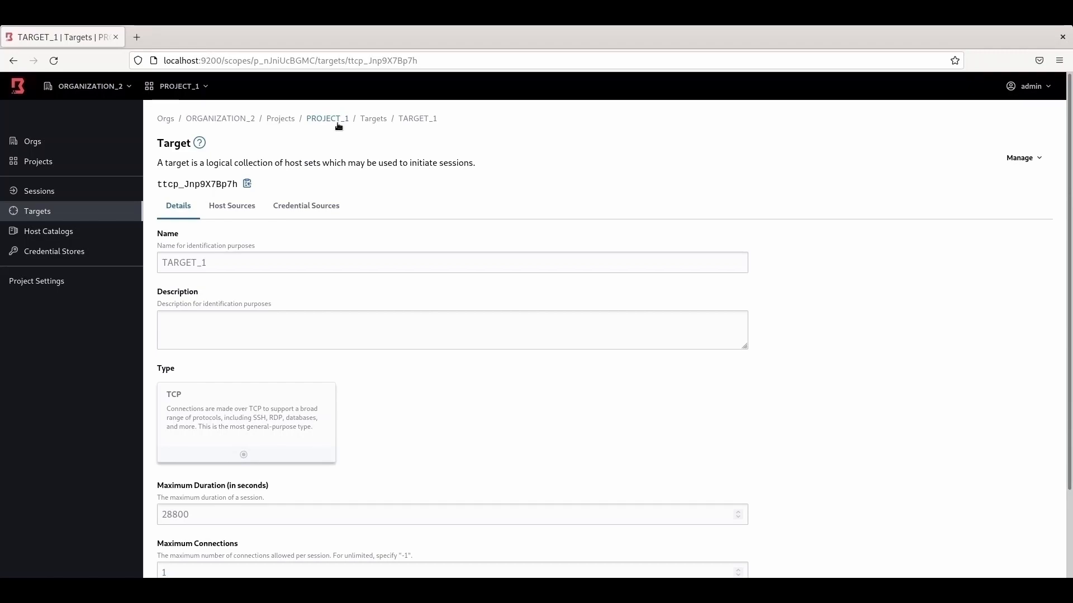
Step: Attach HOST_SET_1 and HOST_SET_3 to TARGET_1 as host sources
left_click(238, 212)
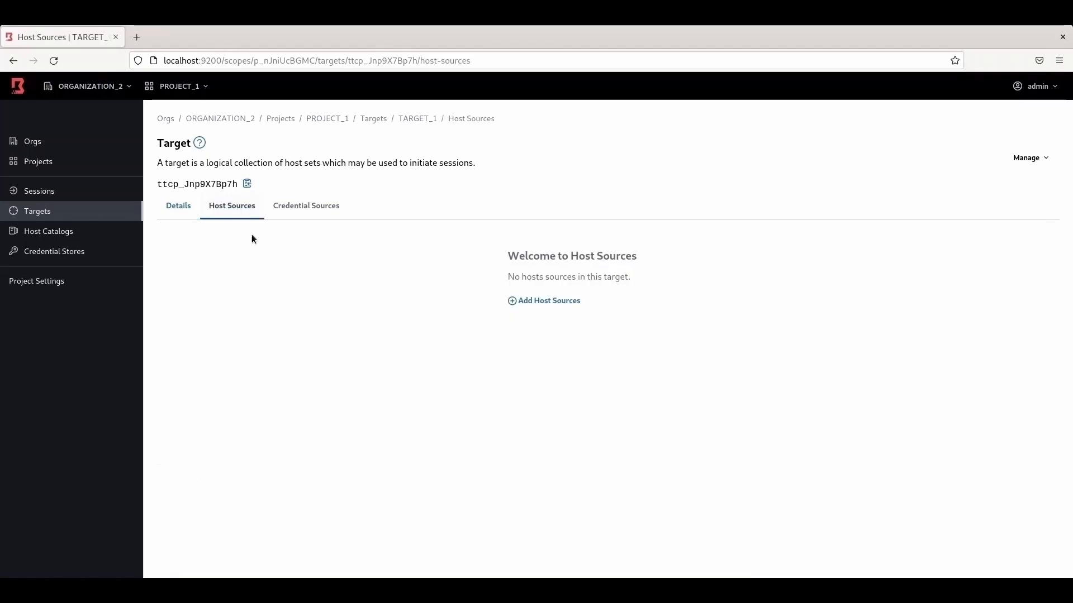
left_click(559, 302)
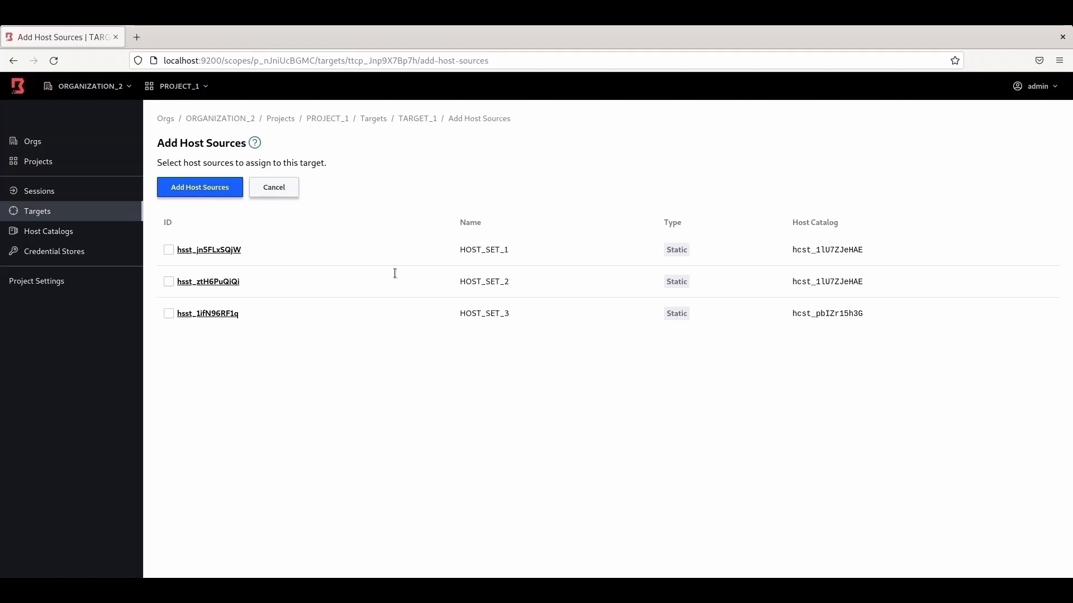
left_click(170, 249)
left_click(170, 314)
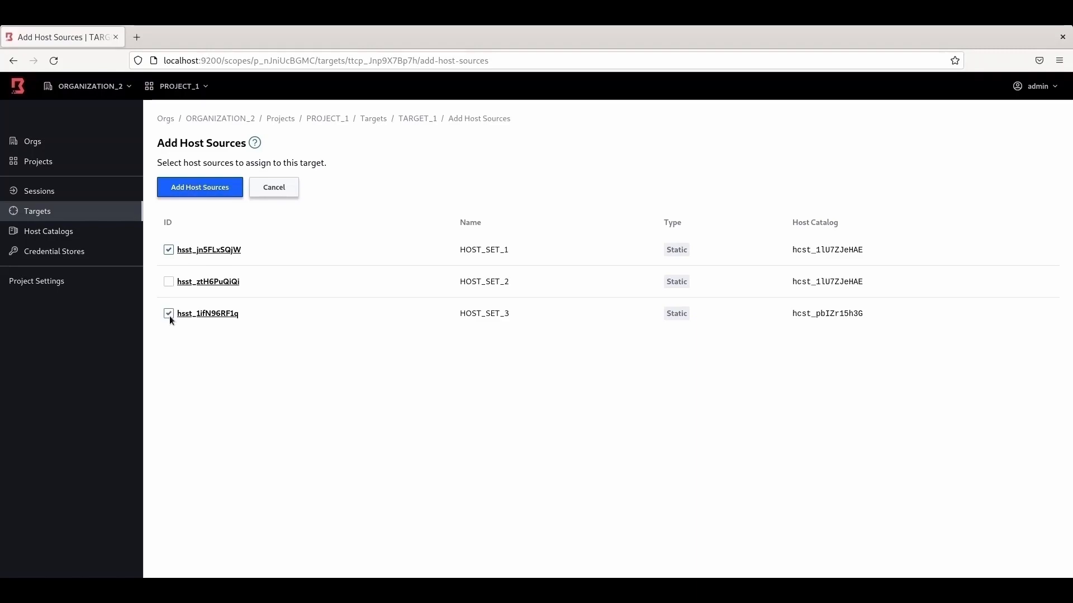
left_click(212, 191)
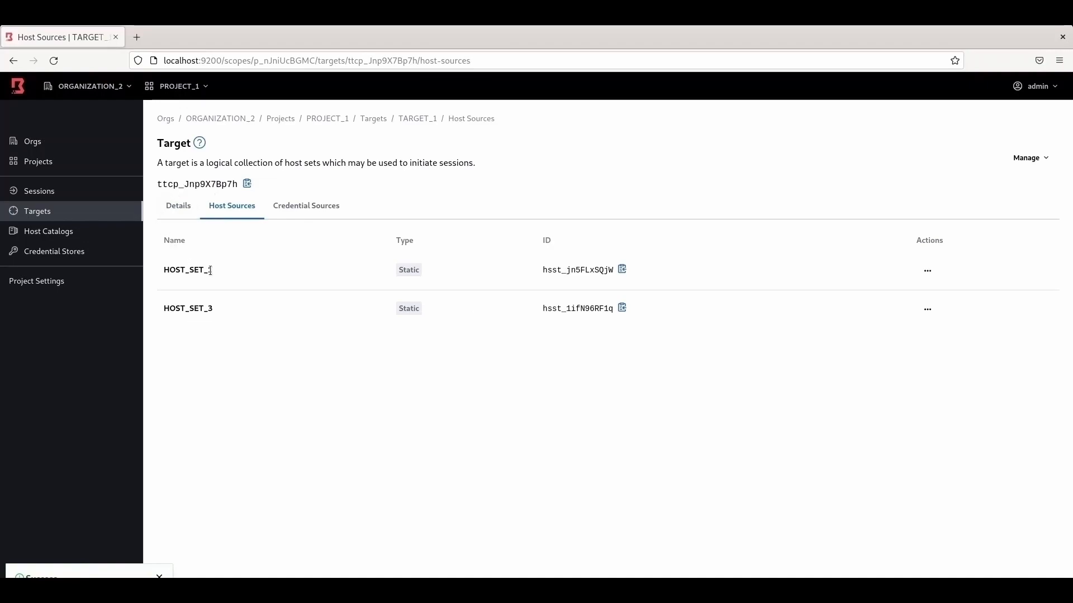
Step: Reopen TARGET_1 to verify its host sources, then go back to the targets list
left_click(40, 212)
left_click(177, 217)
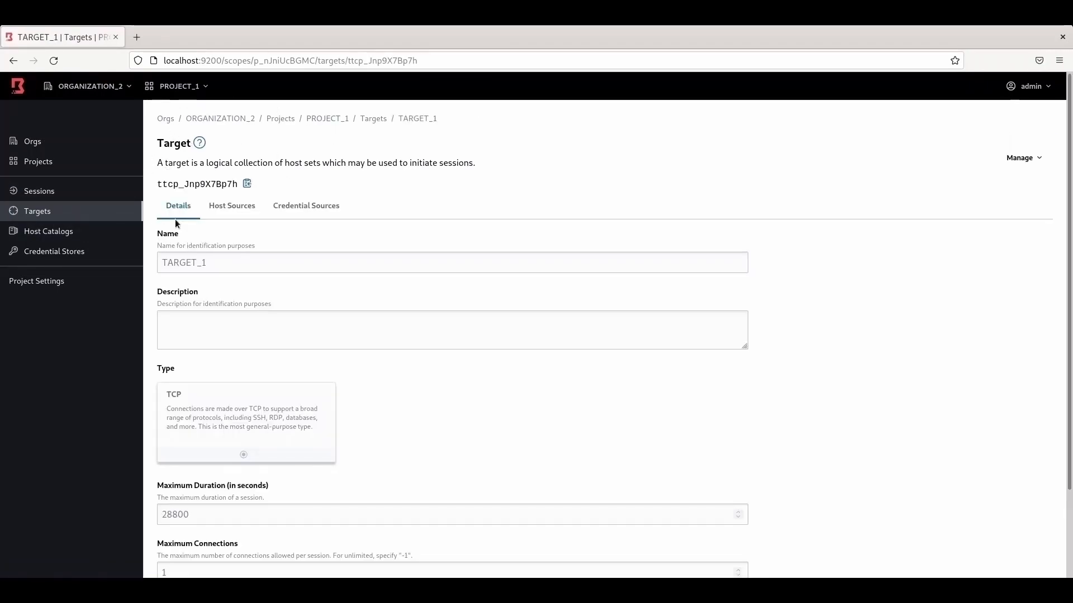
left_click(216, 210)
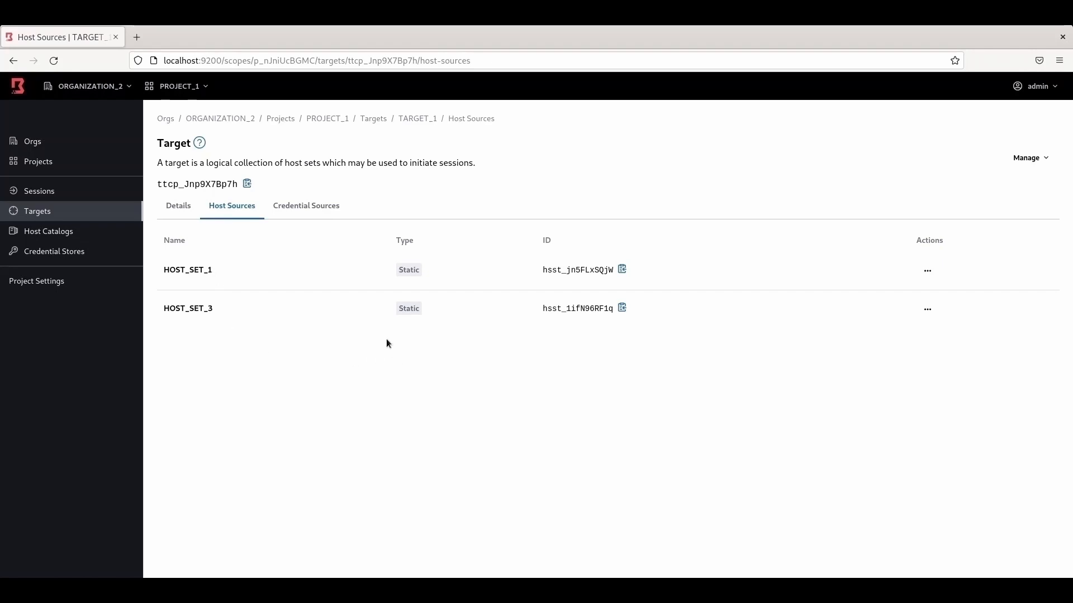
left_click(68, 215)
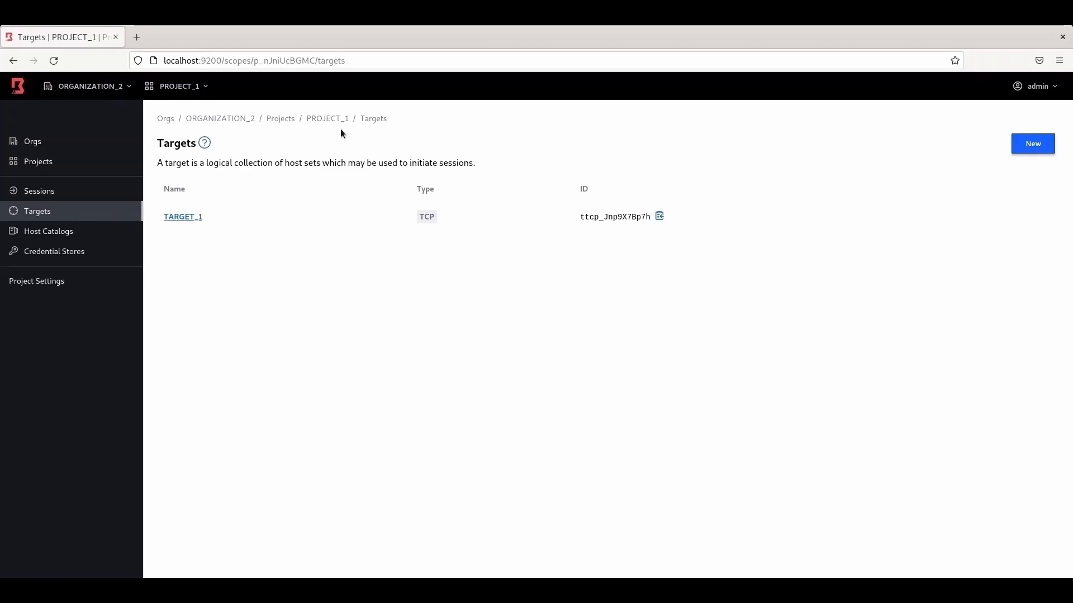
Step: Save TARGET_2 as a new TCP target on default port 22 and review its details
left_click(1032, 145)
left_click(371, 196)
type("TARG")
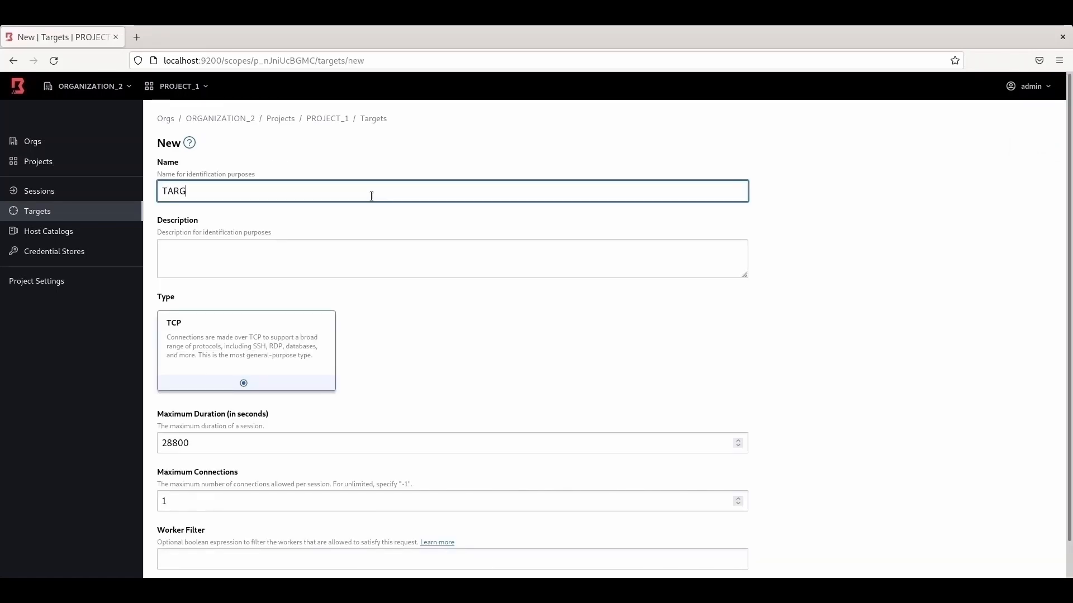
type("ET_")
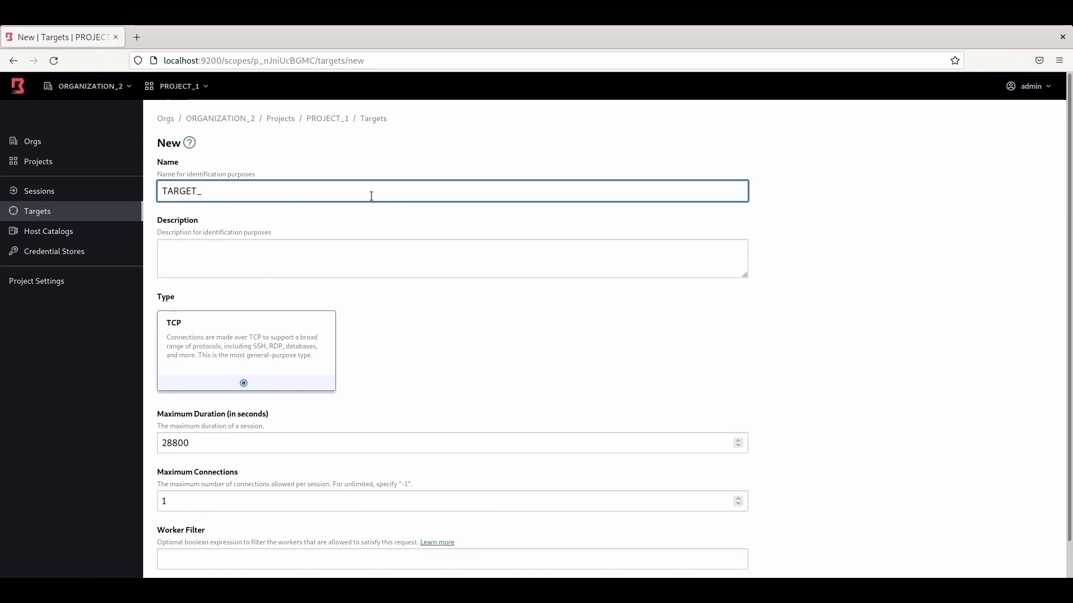
type("2")
scroll(474, 300, "down", 2)
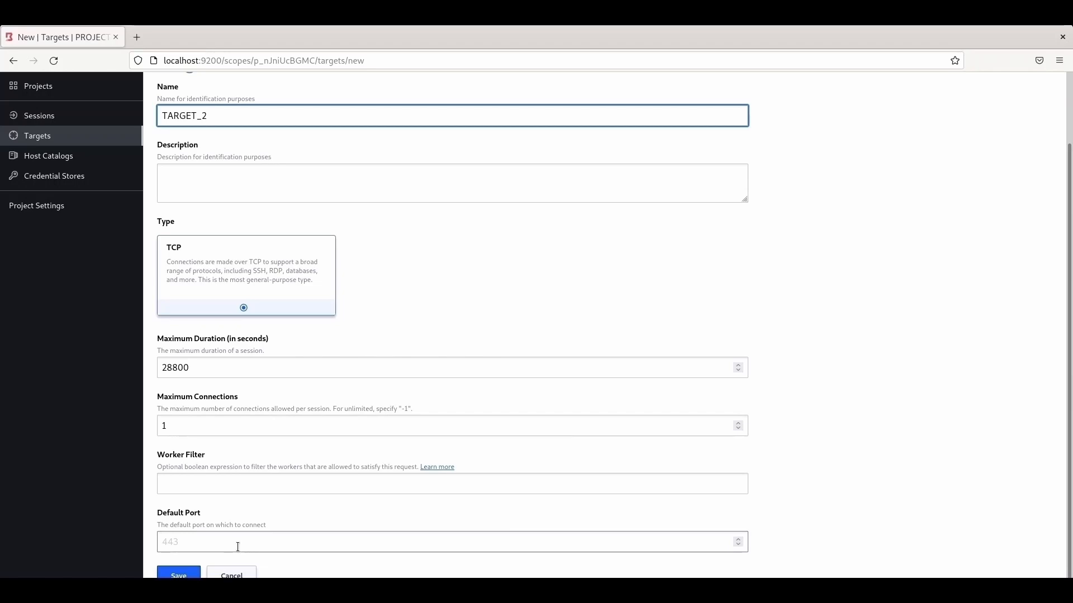
left_click(190, 544)
type("22")
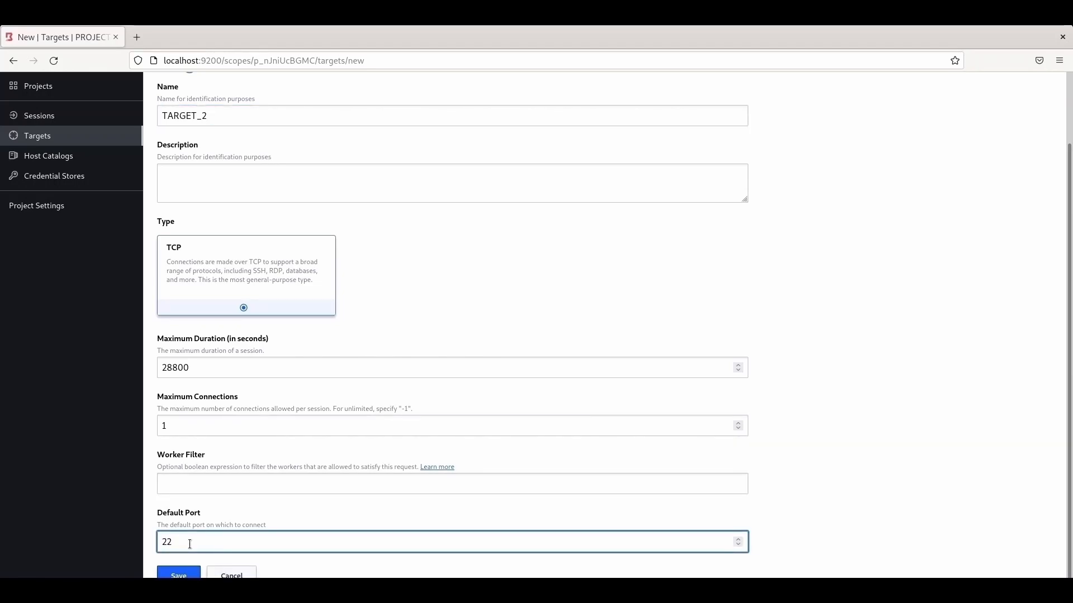
left_click(191, 572)
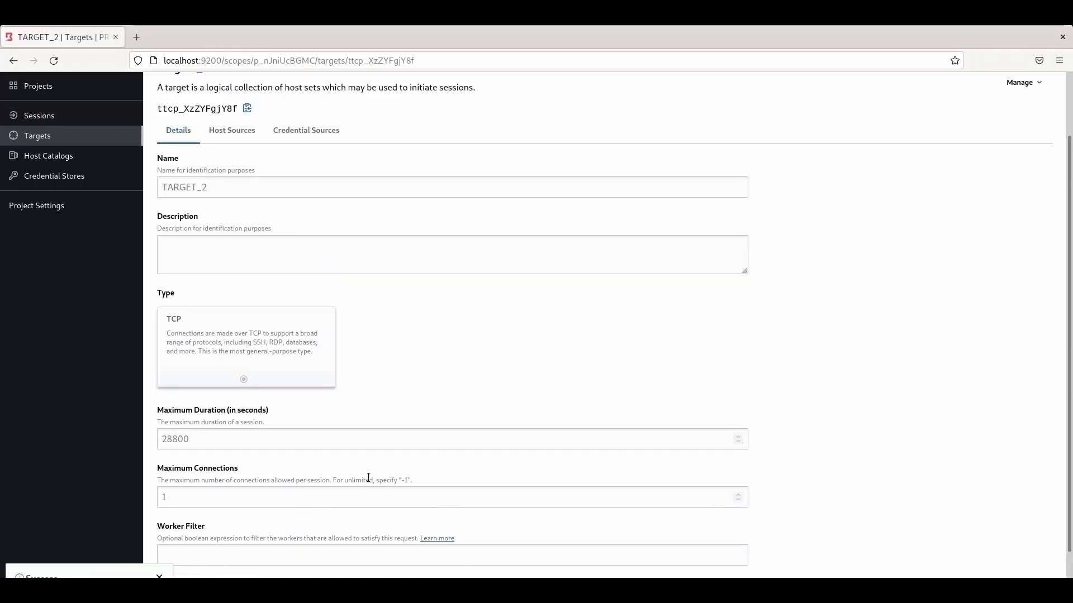
scroll(635, 392, "up", 3)
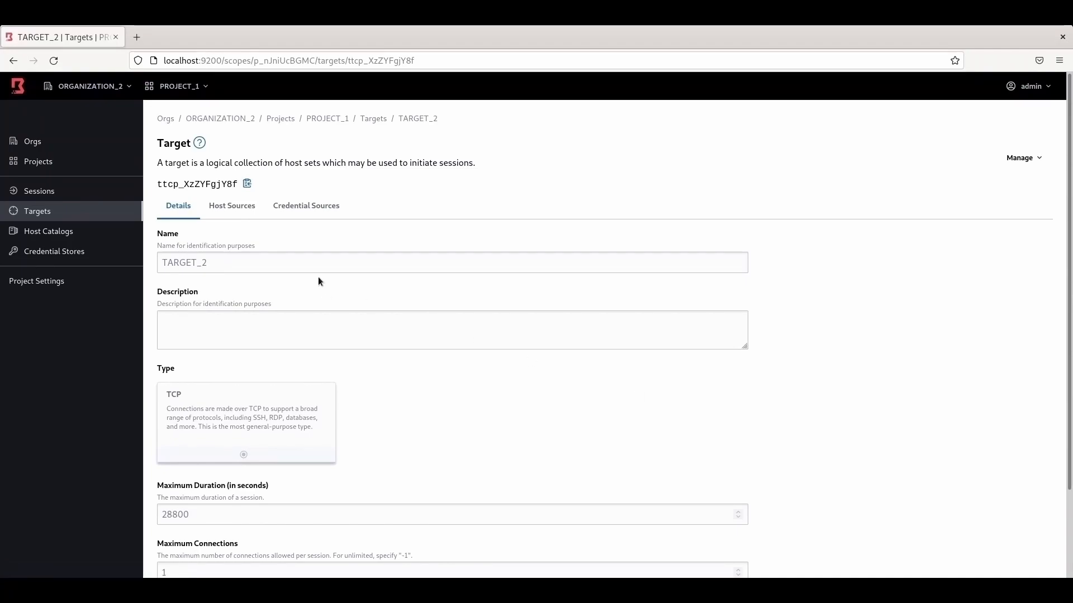
Step: Attach HOST_SET_2 to TARGET_2 as a host source
left_click(237, 209)
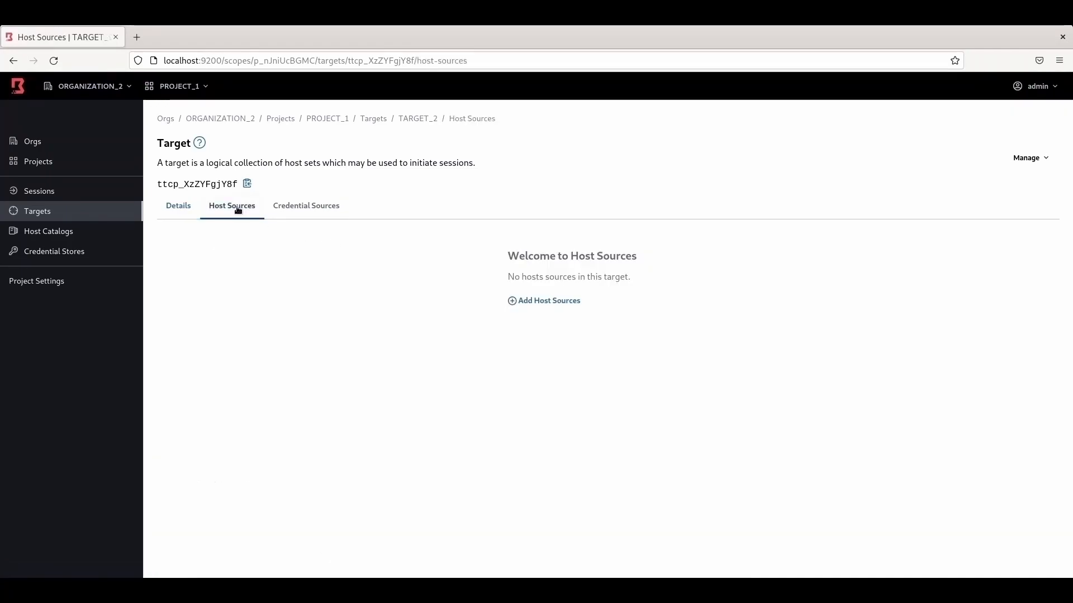
left_click(552, 300)
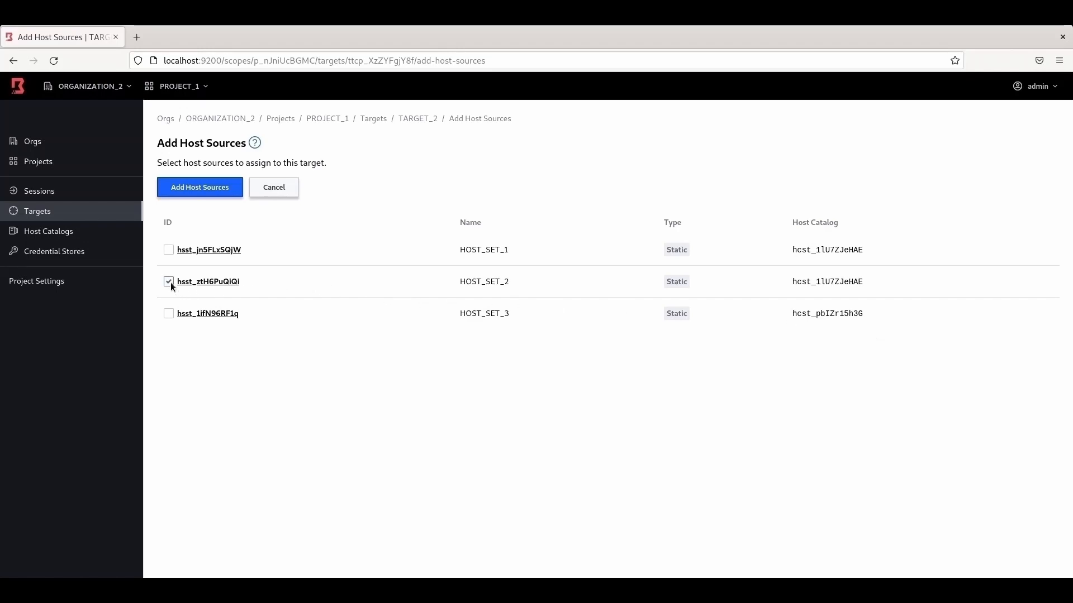
left_click(206, 196)
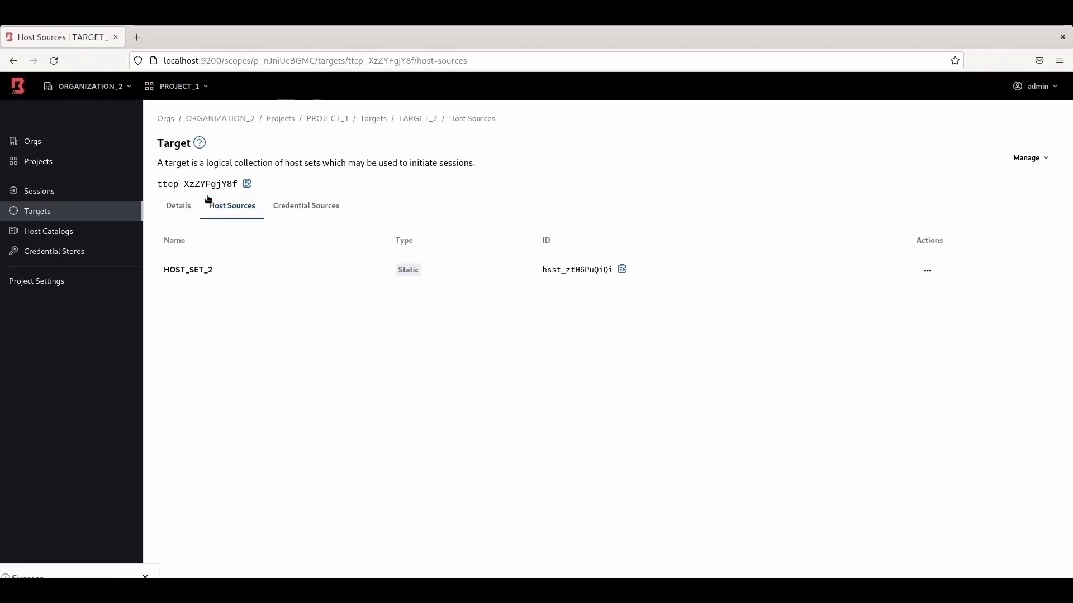
Step: Verify TARGET_2's host sources, then go up to ORGANIZATION_2's projects list
left_click(45, 213)
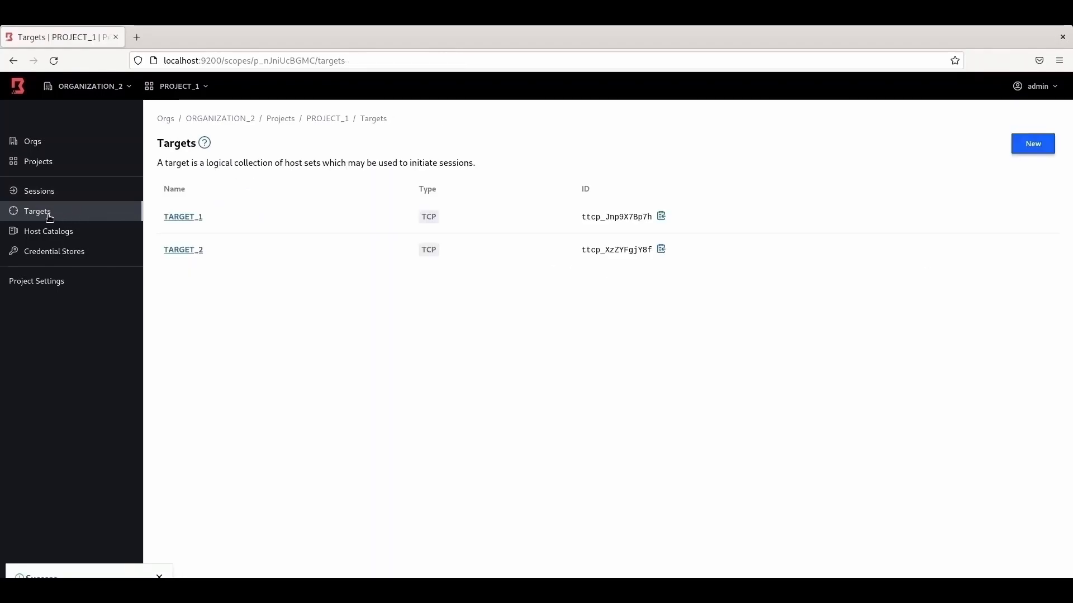
left_click(183, 251)
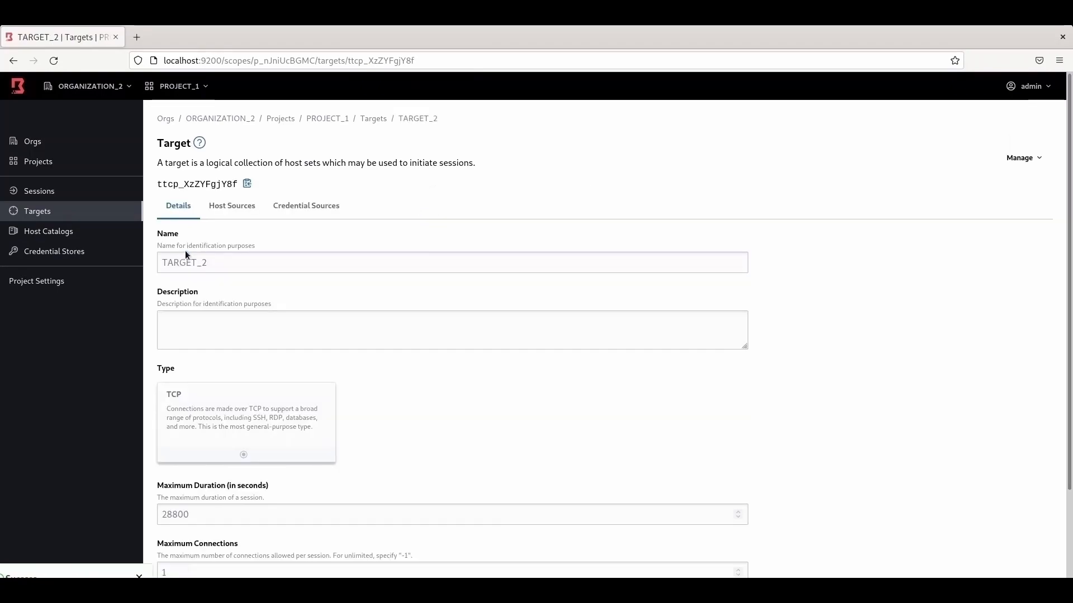
left_click(233, 213)
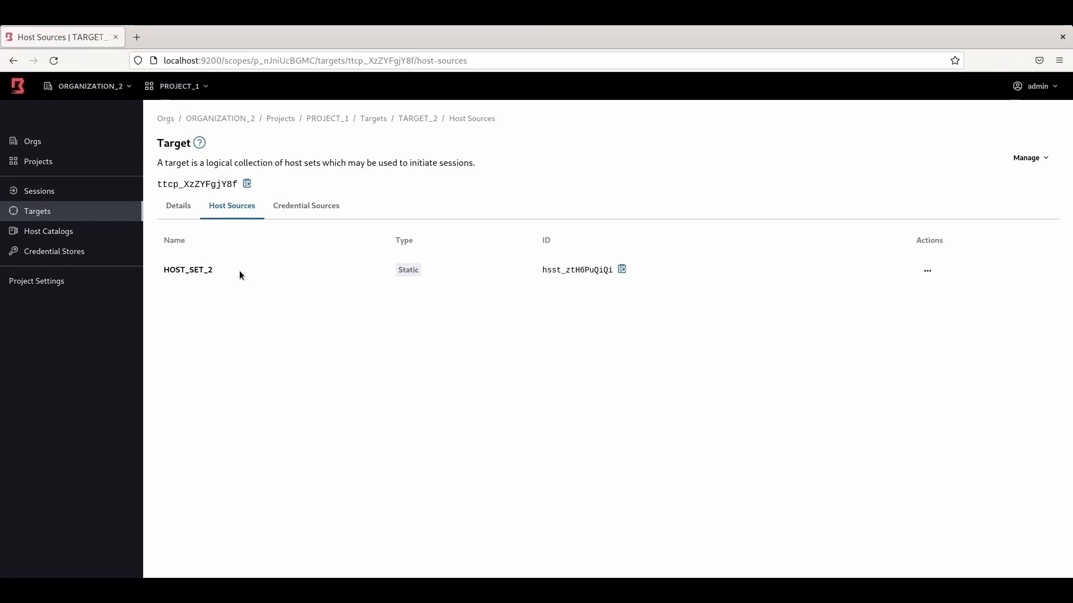
left_click(282, 120)
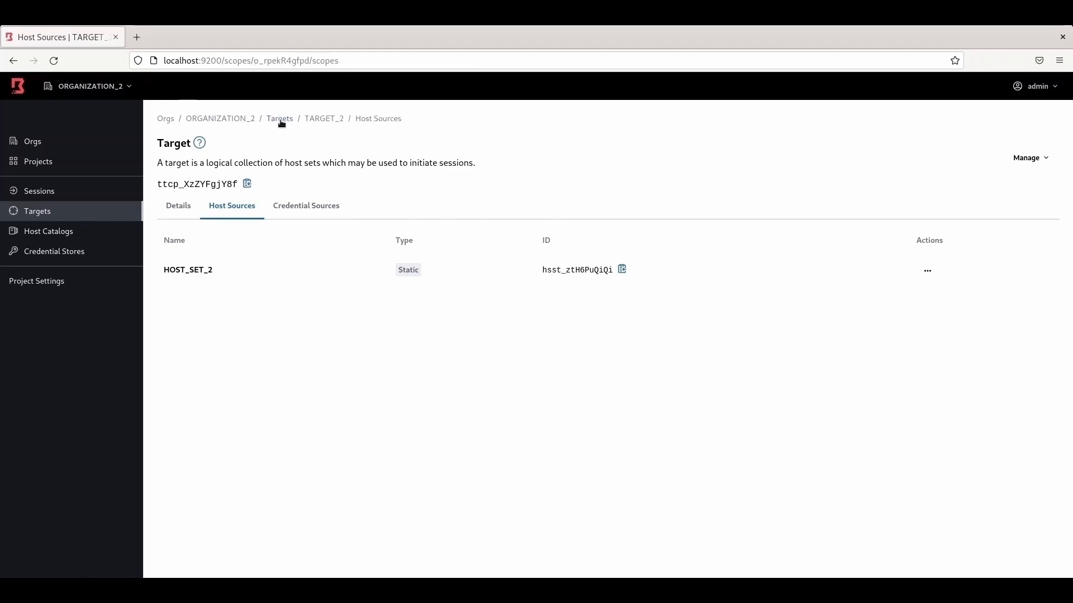
Step: In PROJECT_2's Targets, create TARGET_3 as a TCP target with default port 22
left_click(192, 206)
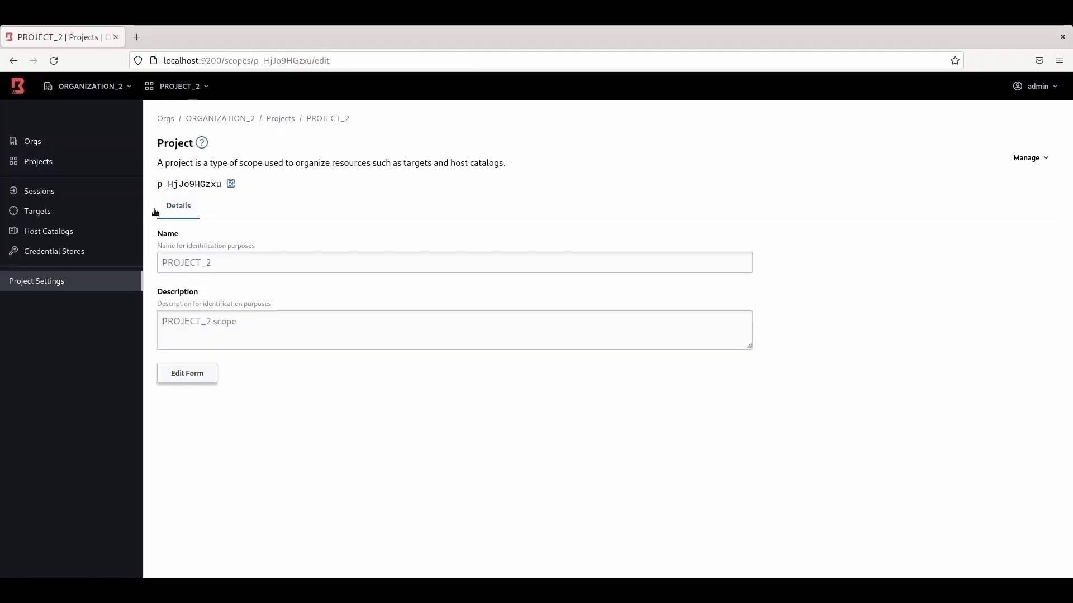
left_click(73, 235)
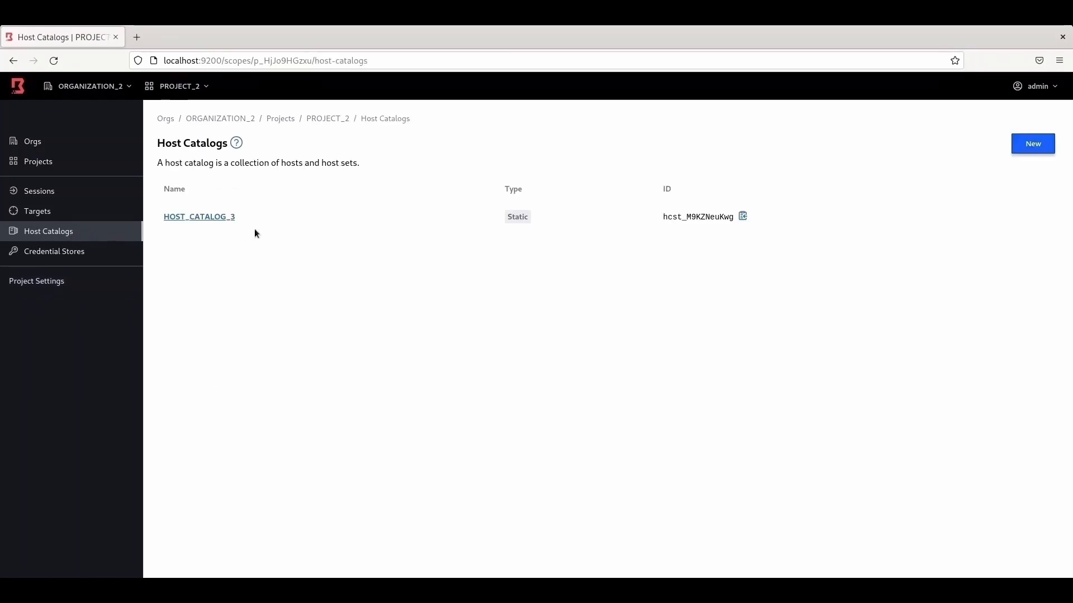
left_click(49, 217)
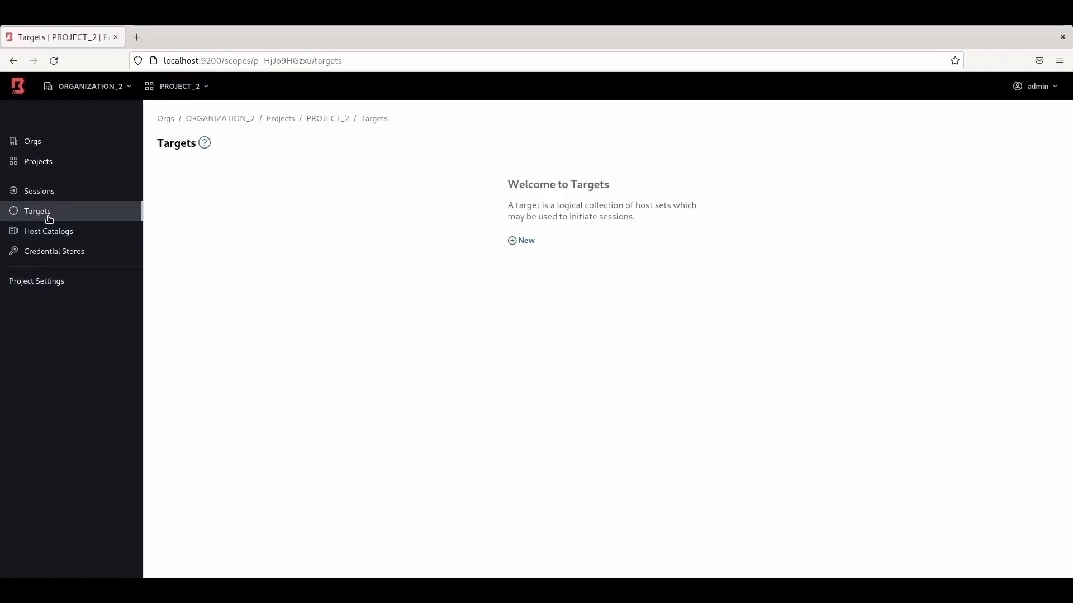
left_click(526, 241)
left_click(322, 194)
type("TARGET")
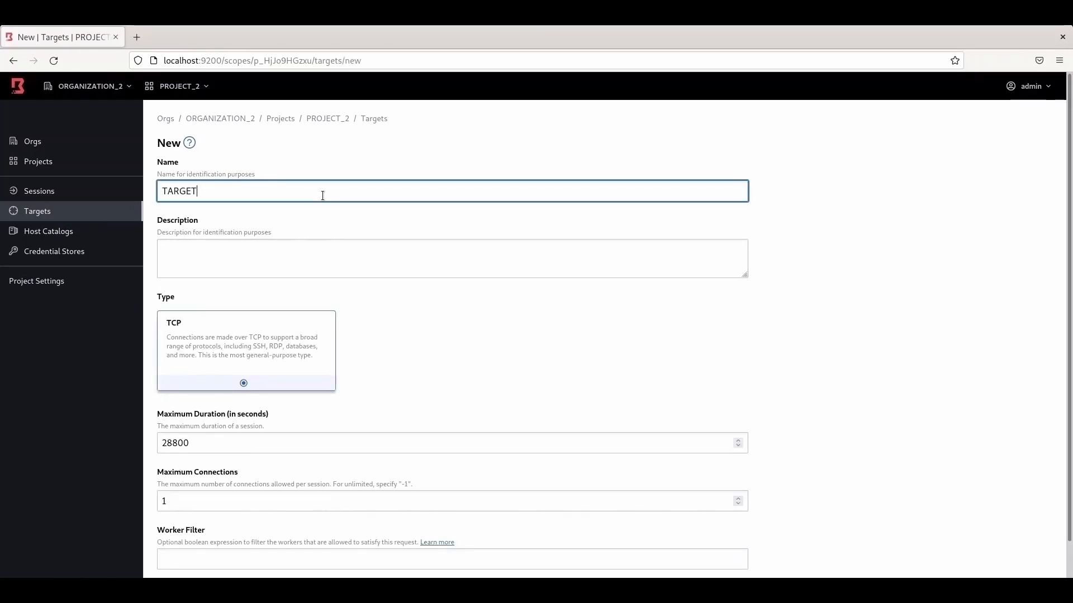
type("_3")
scroll(256, 328, "down", 2)
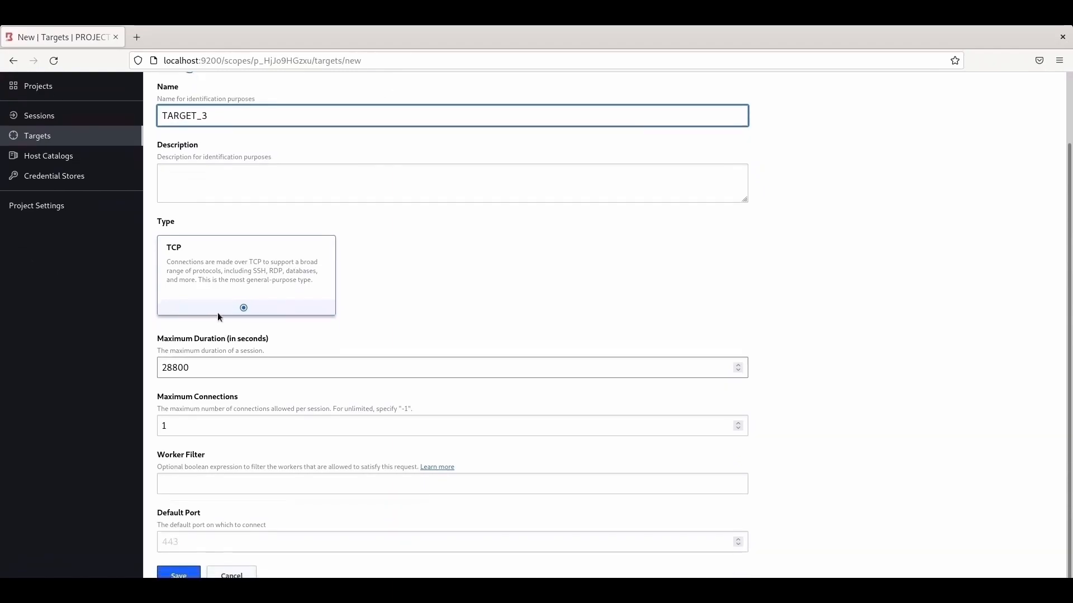
left_click(198, 545)
type("22")
left_click(179, 574)
Step: Attach HOST_SET_4 to TARGET_3 as a host source
left_click(228, 133)
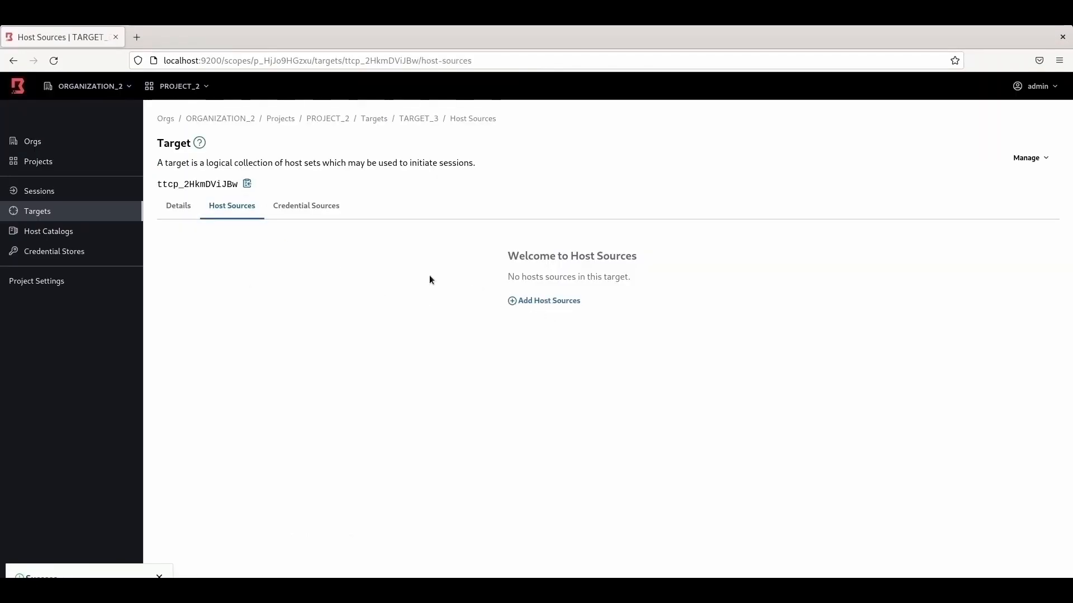
left_click(564, 303)
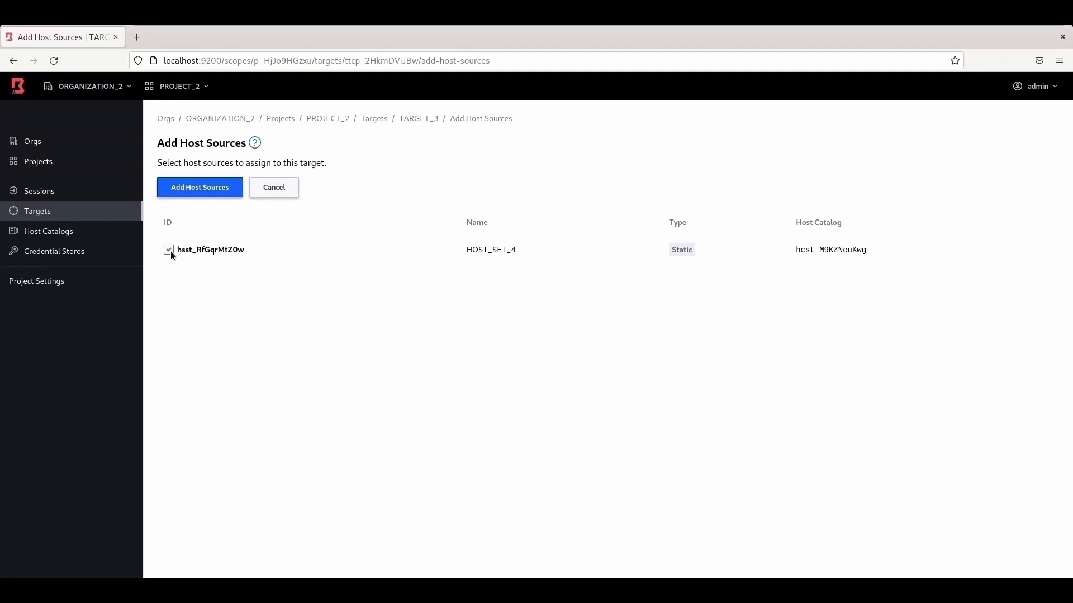
left_click(193, 186)
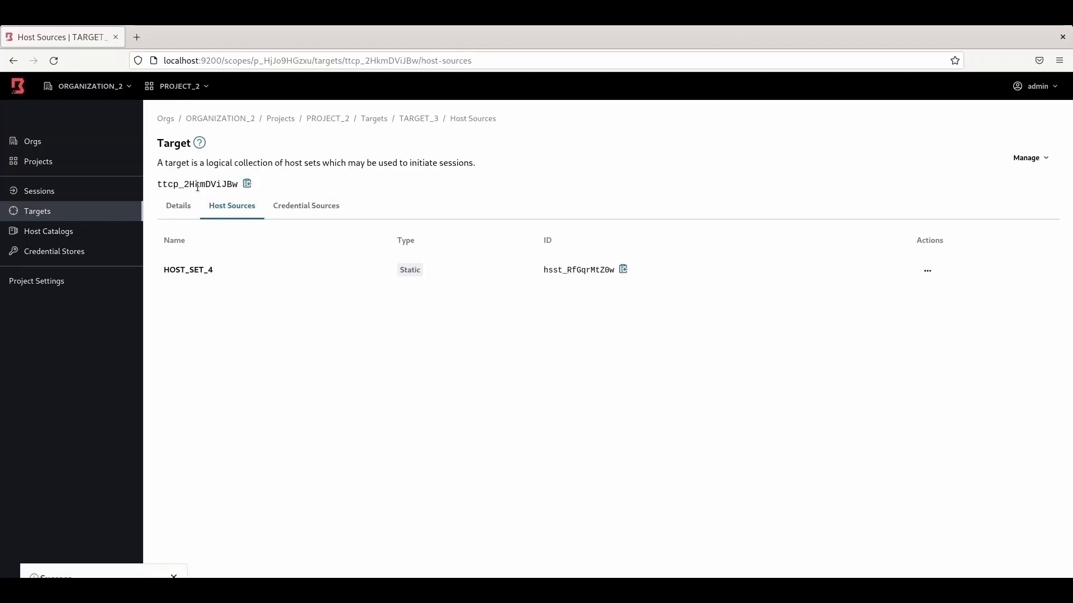
Step: Reopen TARGET_3 and confirm HOST_SET_4 is listed under its host sources
left_click(63, 217)
left_click(180, 217)
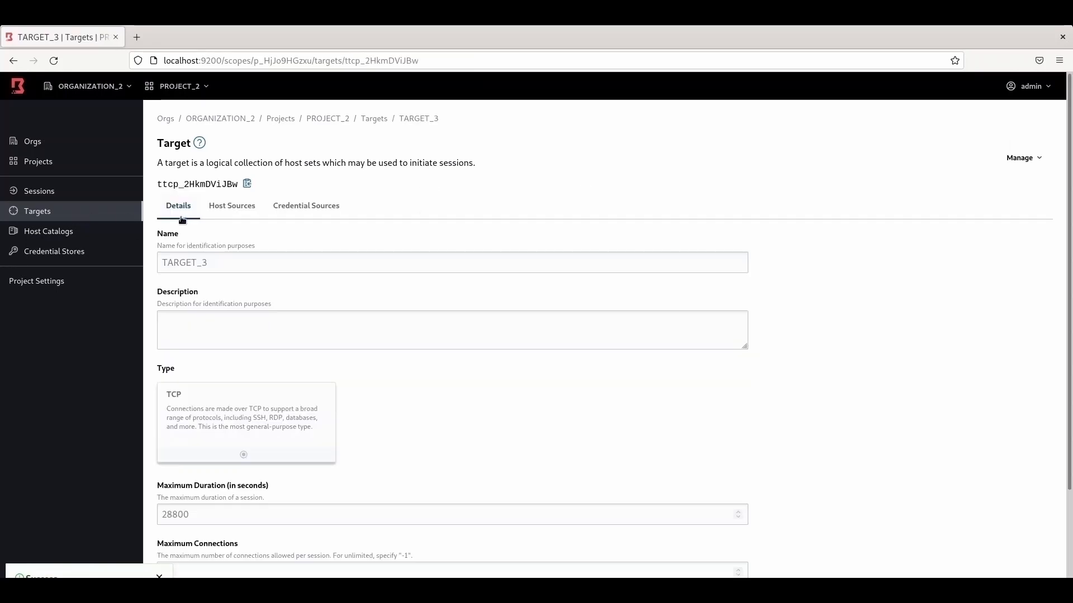
left_click(231, 207)
scroll(277, 510, "down", 1)
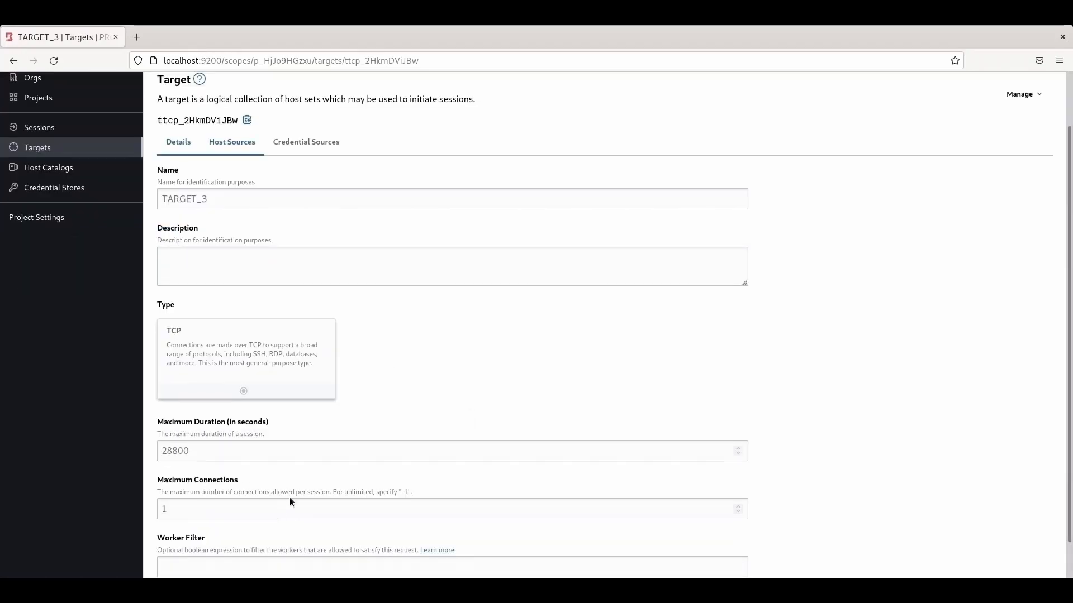
scroll(277, 509, "down", 2)
scroll(417, 445, "up", 4)
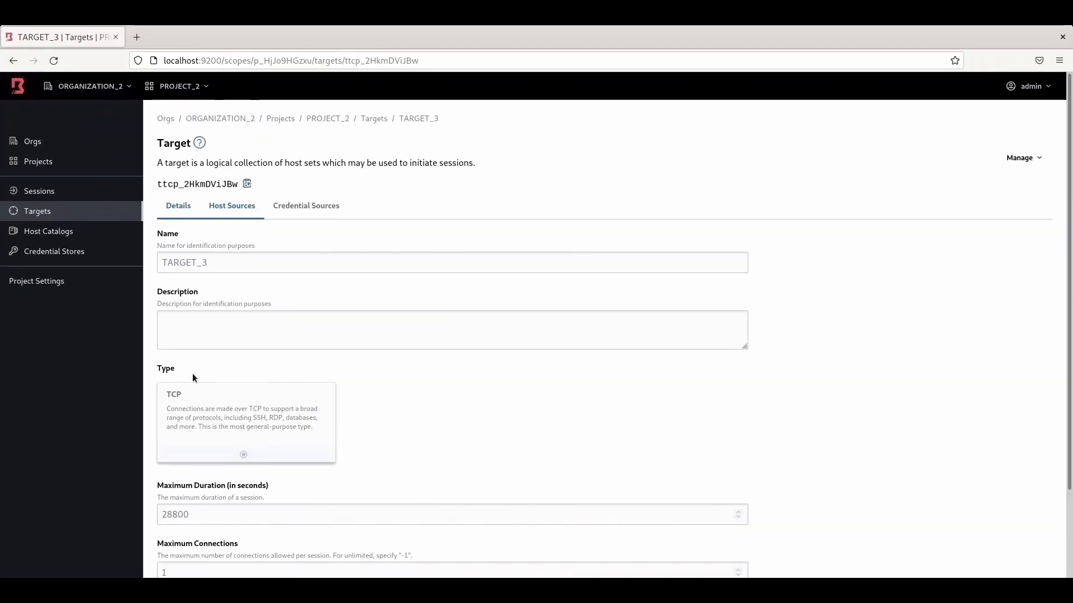
scroll(326, 429, "down", 1)
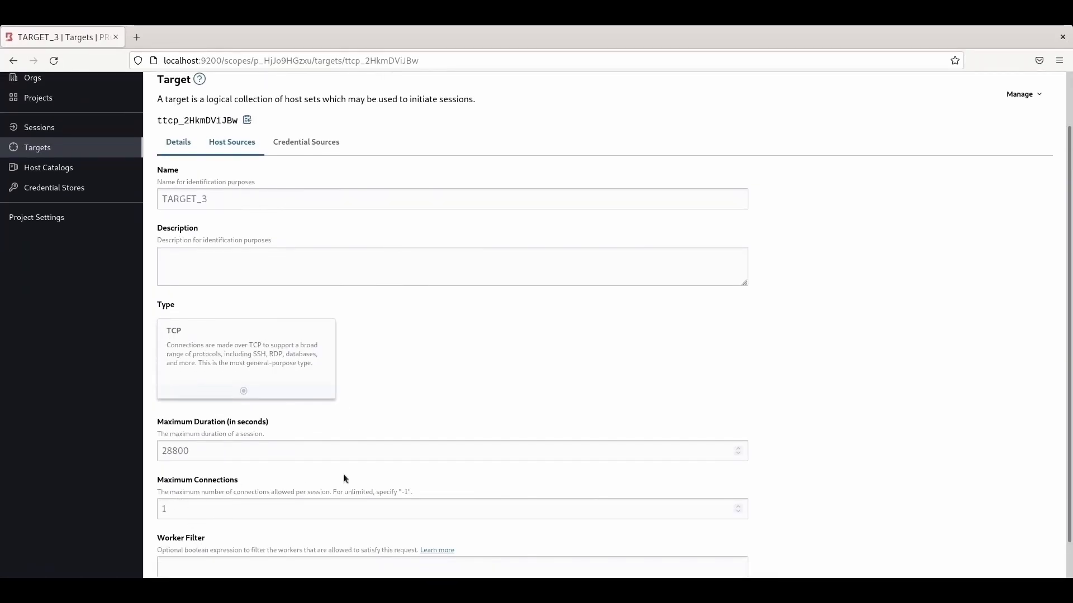
scroll(532, 446, "up", 1)
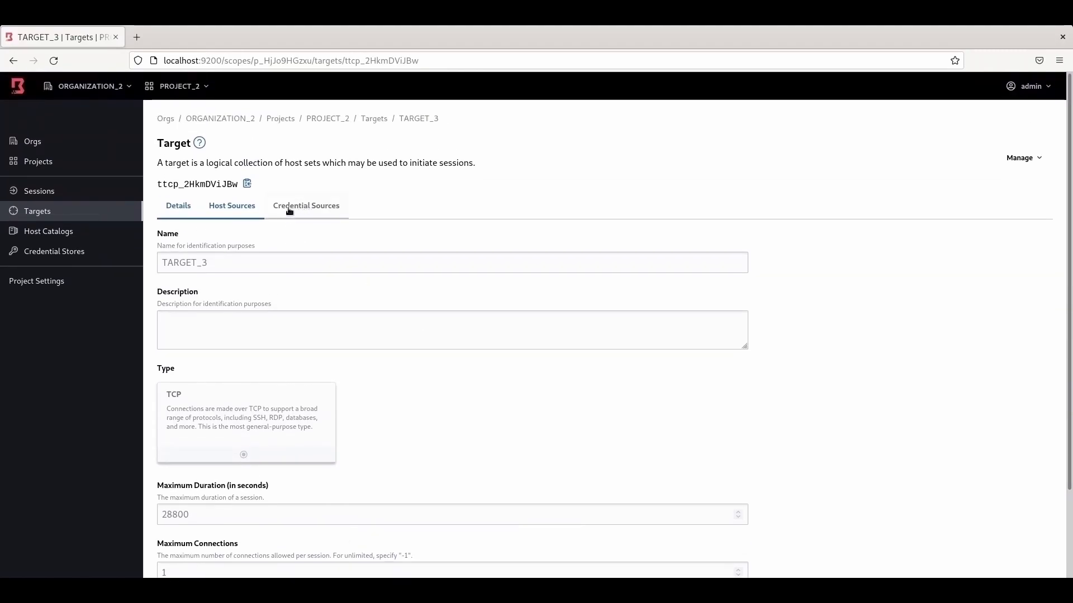
left_click(233, 210)
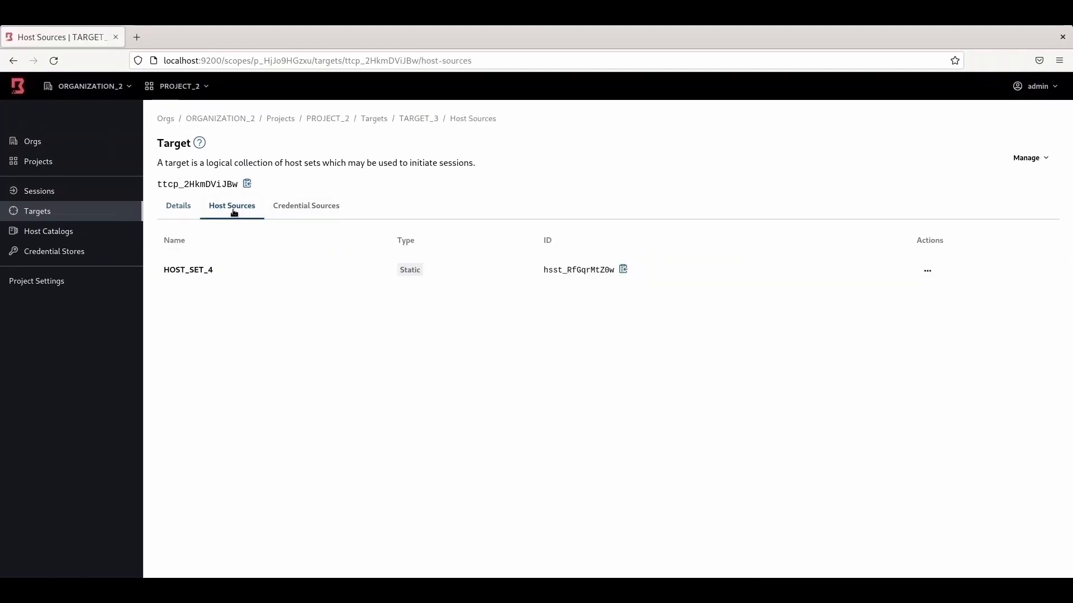